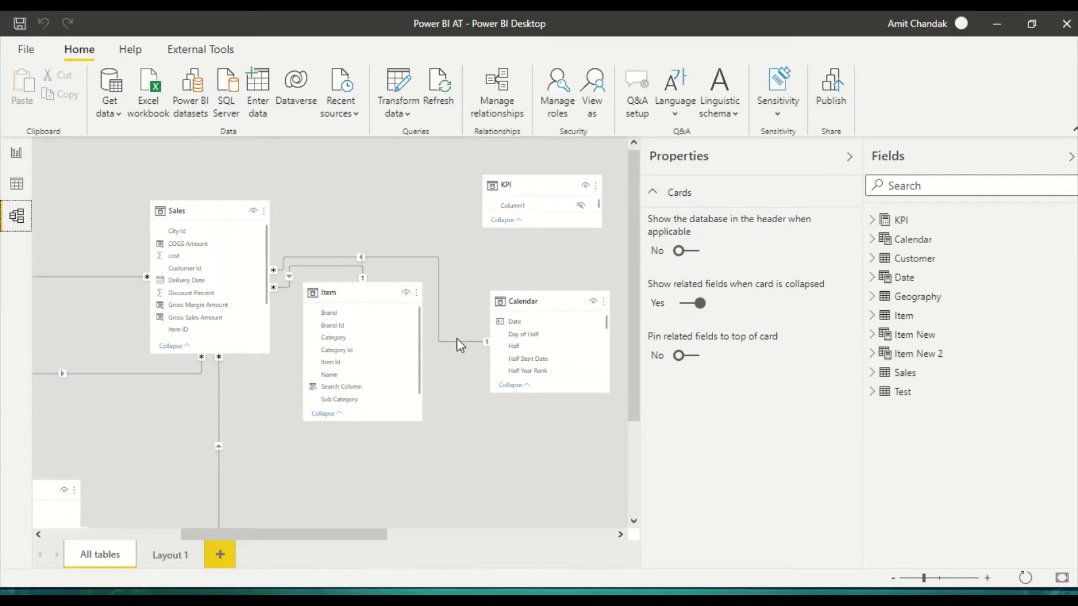
Step: On the blank report page, create a table visual from the Calendar table's Date field and enlarge it
left_click(17, 155)
left_click(954, 212)
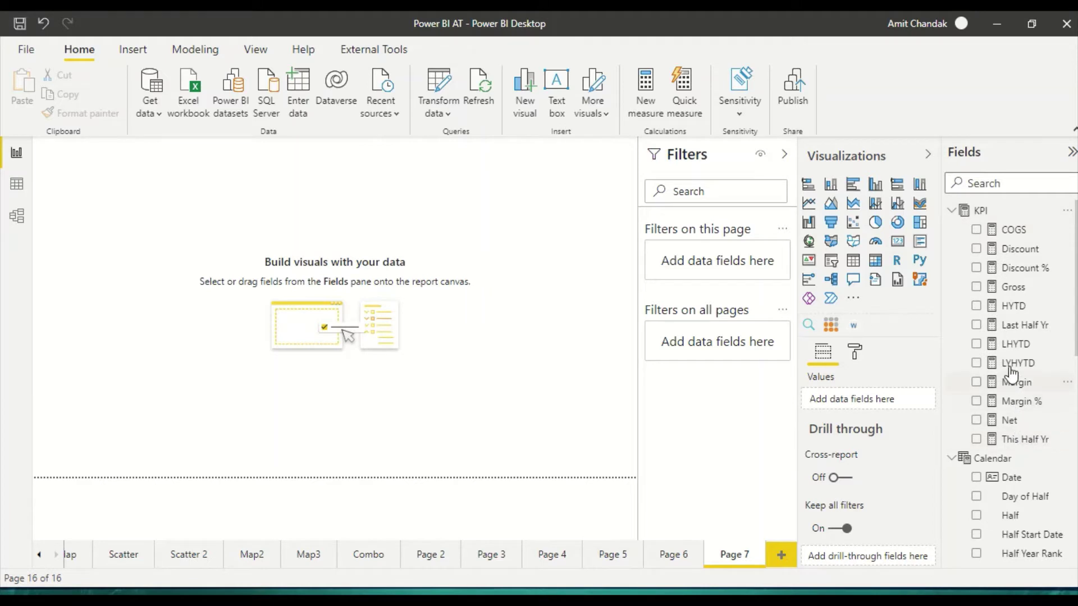
left_click(952, 211)
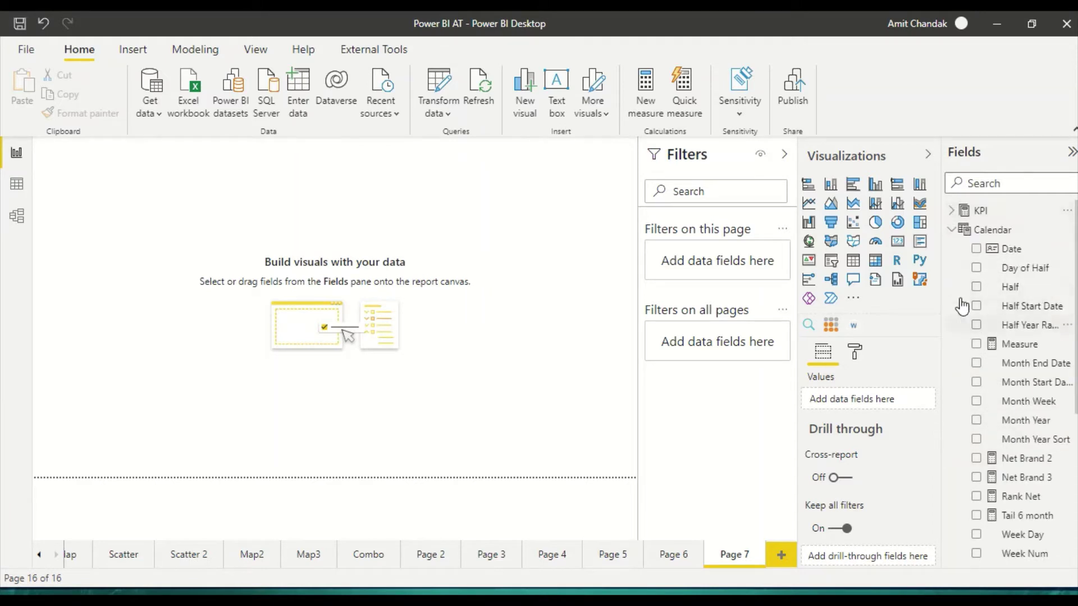
left_click(955, 233)
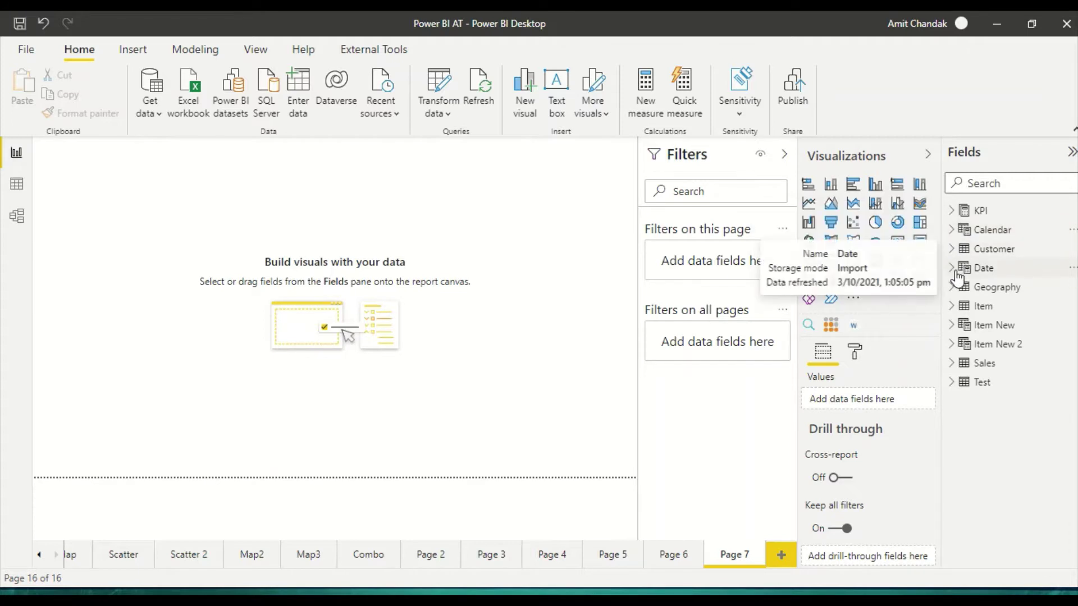
left_click(954, 231)
scroll(1031, 371, "down", 3)
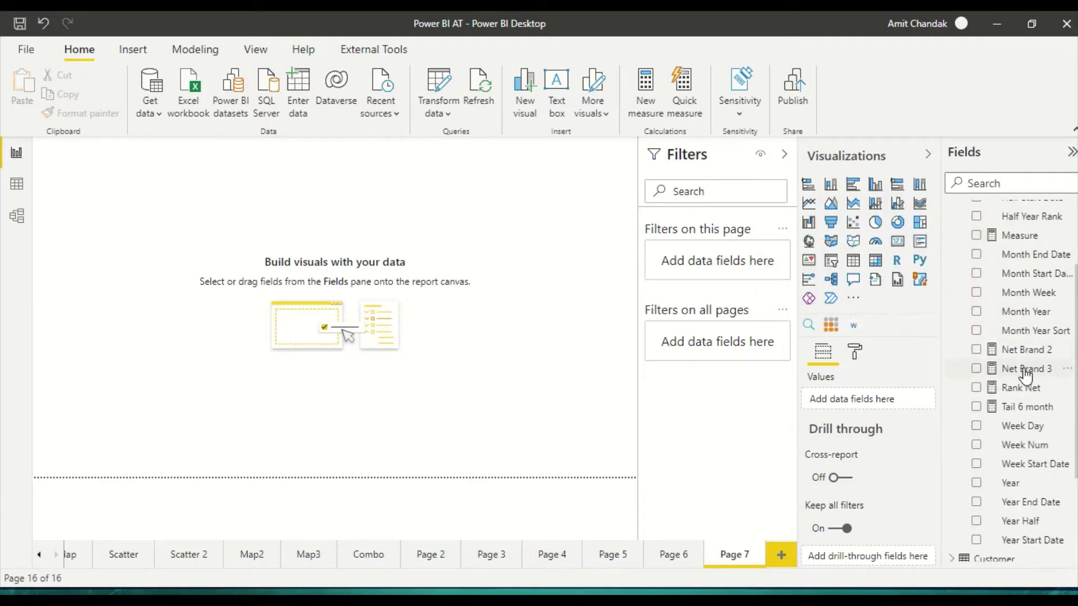
scroll(1023, 365, "up", 3)
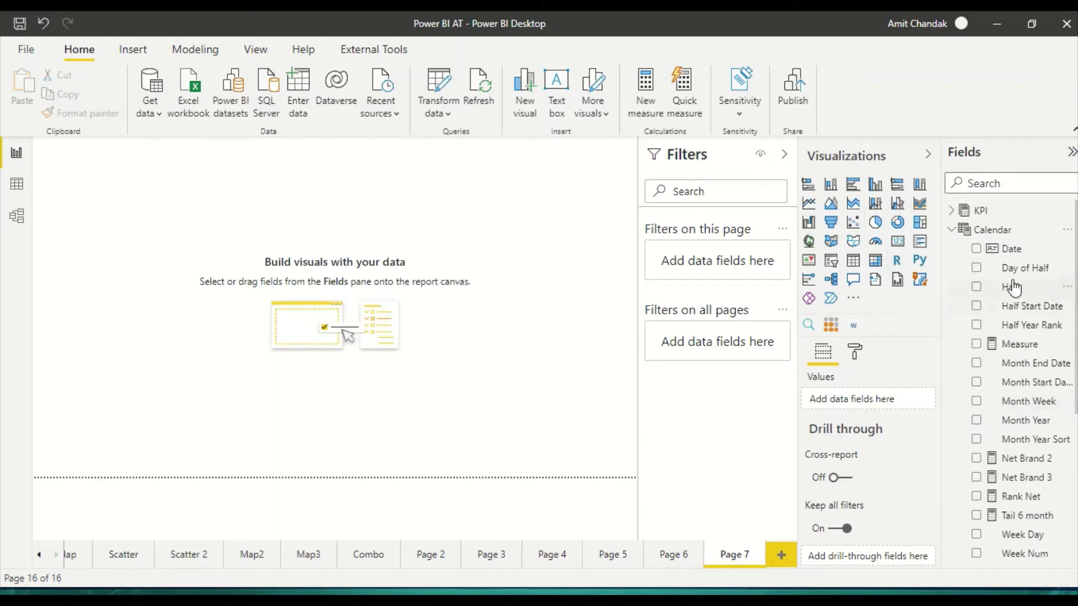
left_click_drag(1010, 248, 205, 241)
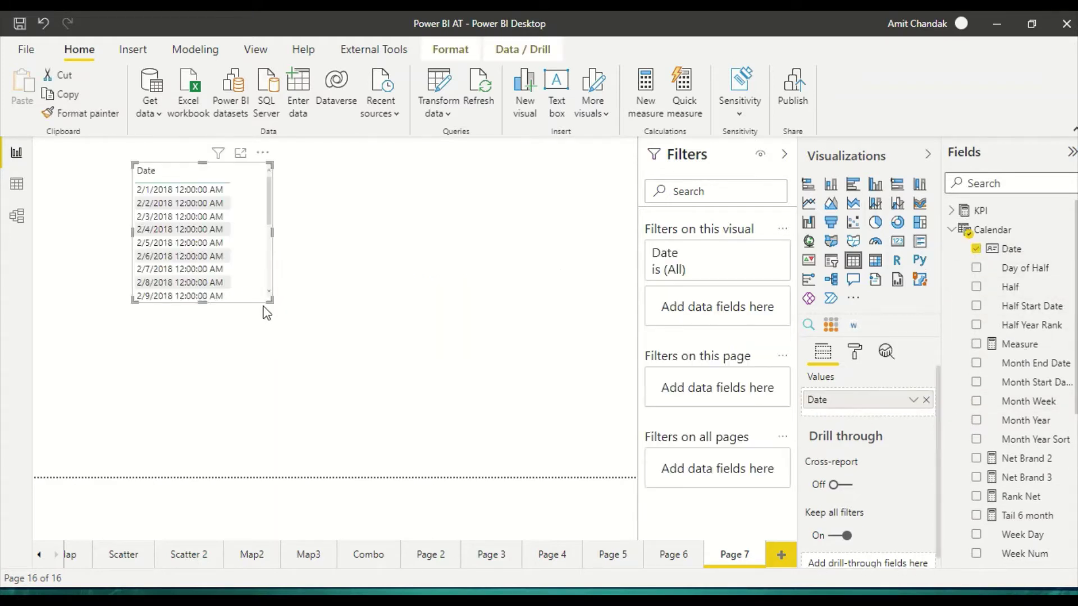
left_click_drag(265, 308, 435, 479)
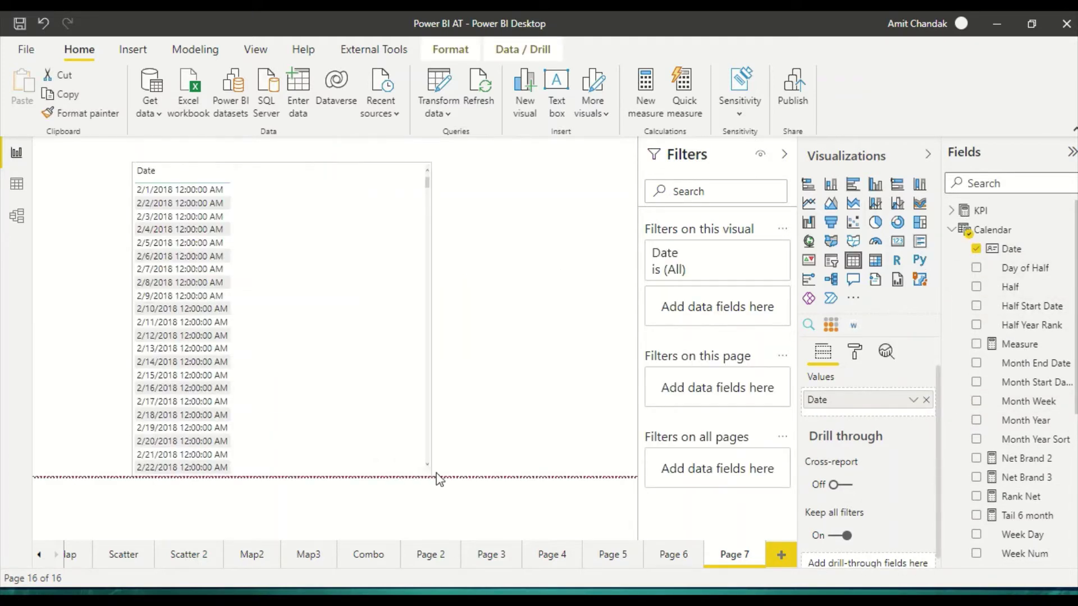
Step: Add the KPI table's Net measure to the date table visual, then widen the visual and lower its upper edge
left_click(951, 210)
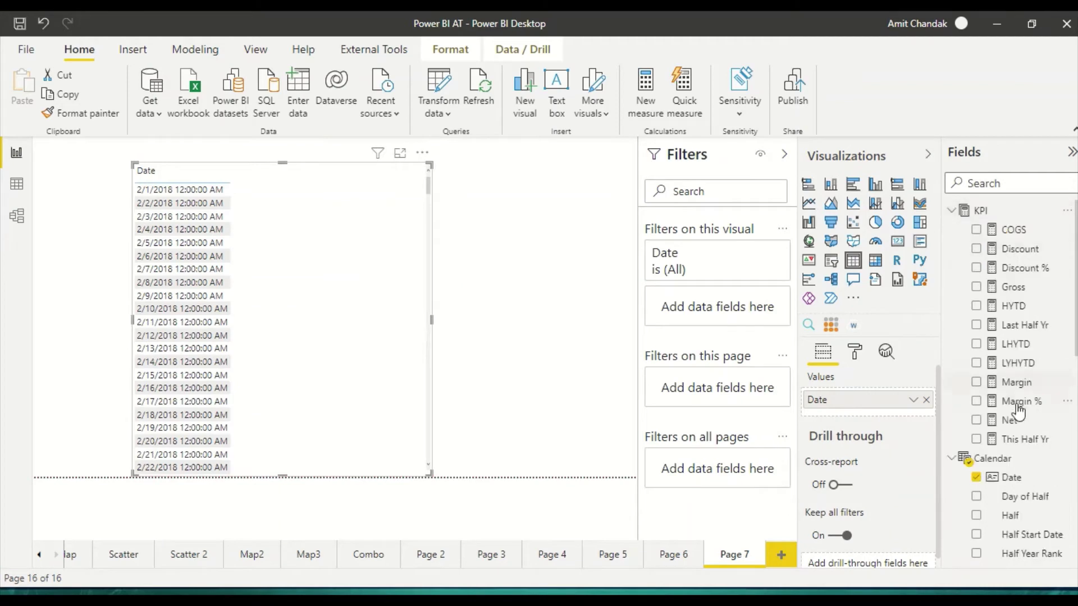
left_click_drag(1009, 420, 330, 218)
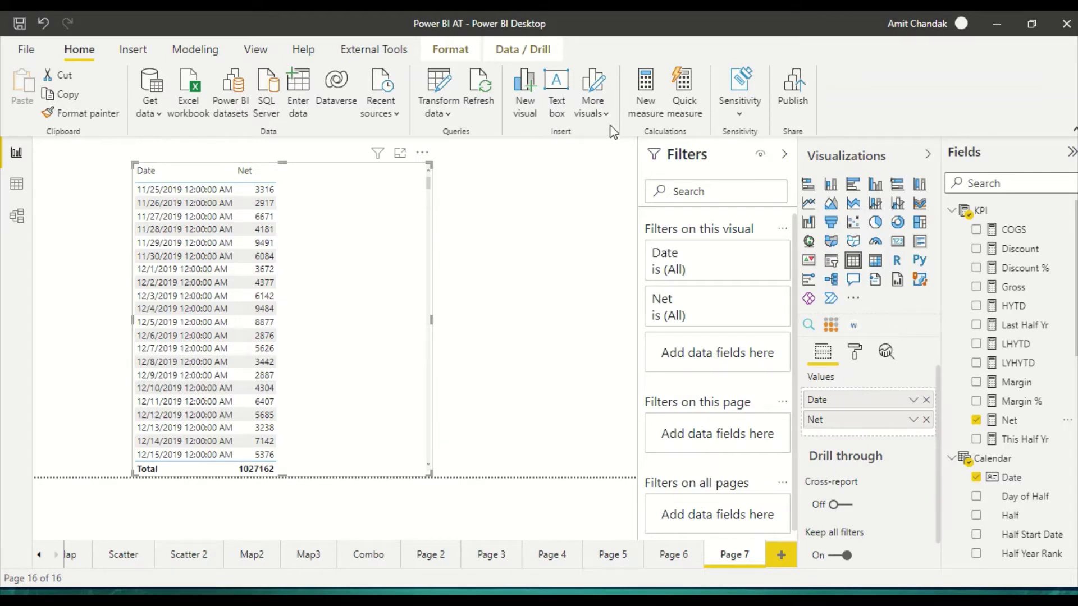
left_click_drag(430, 164, 525, 235)
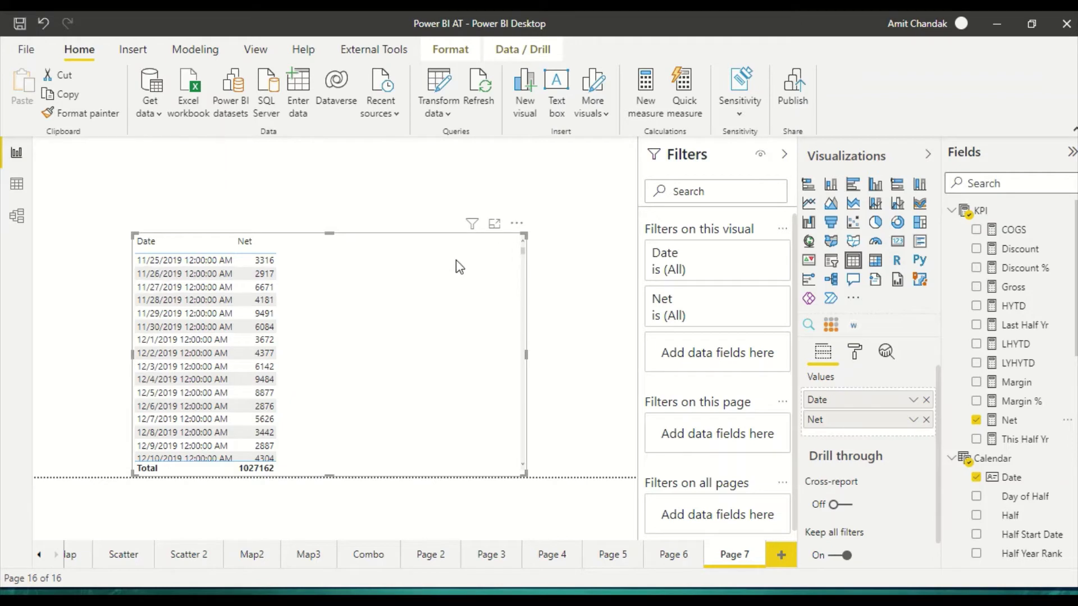
Step: Create a new measure and name it Rolling
left_click(657, 116)
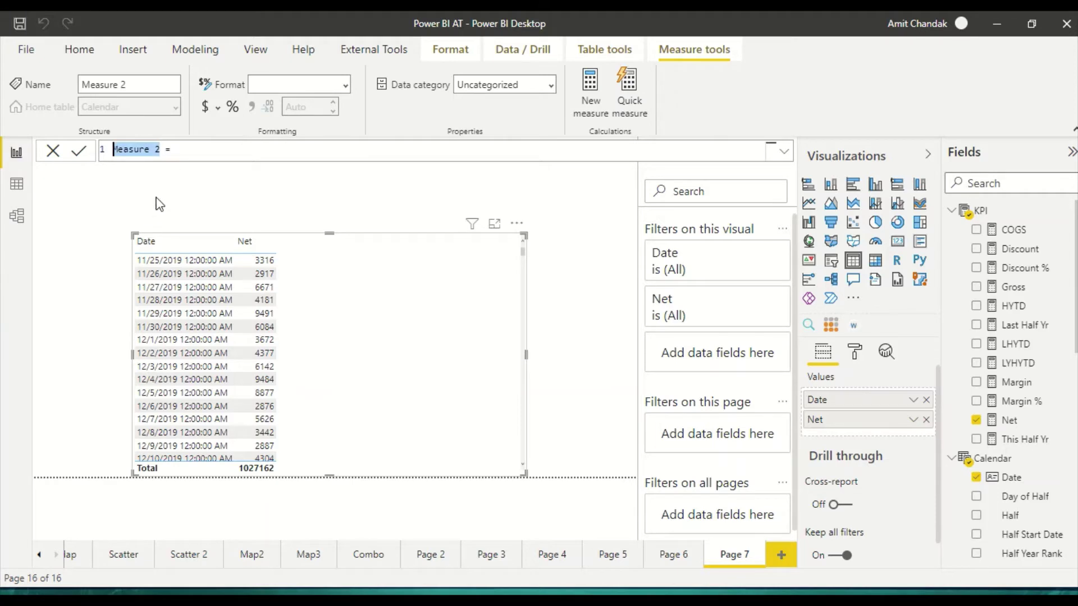
left_click_drag(162, 149, 102, 153)
type("Rolli")
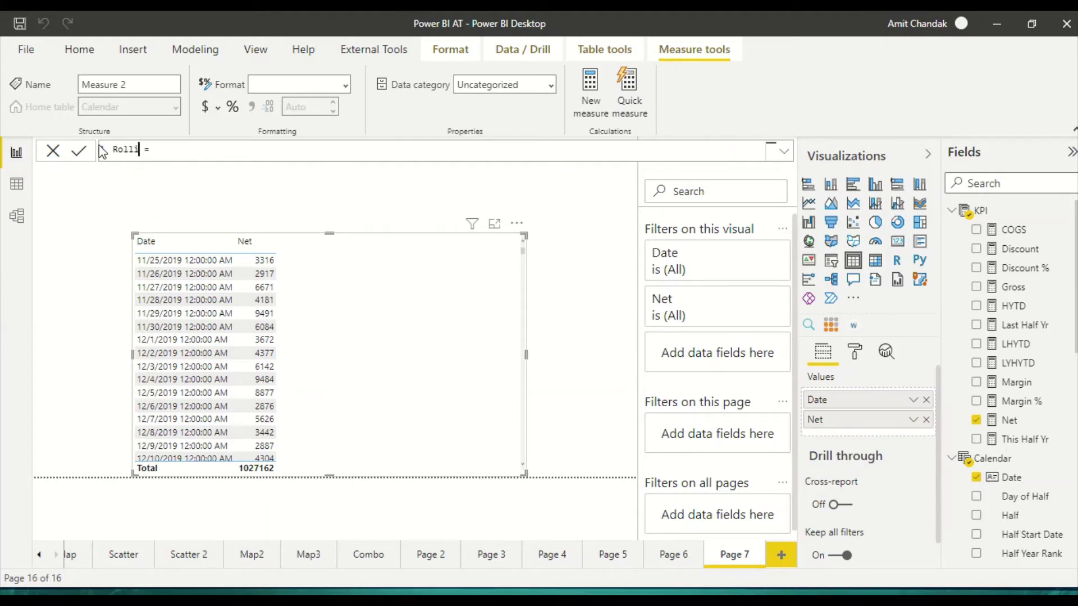
type("ng")
key("Right")
key("Right")
key("Right")
Step: Begin the Rolling formula with CALCULATE, using the [Net] measure as its expression
type("ca")
key("Tab")
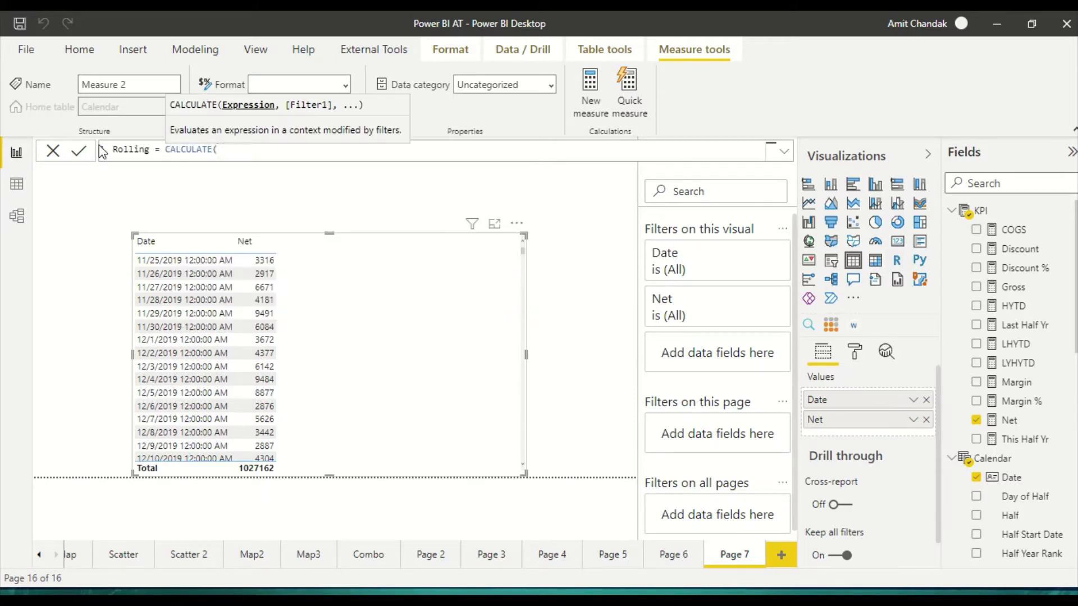
type("[n")
key("Down")
key("Down")
key("Down")
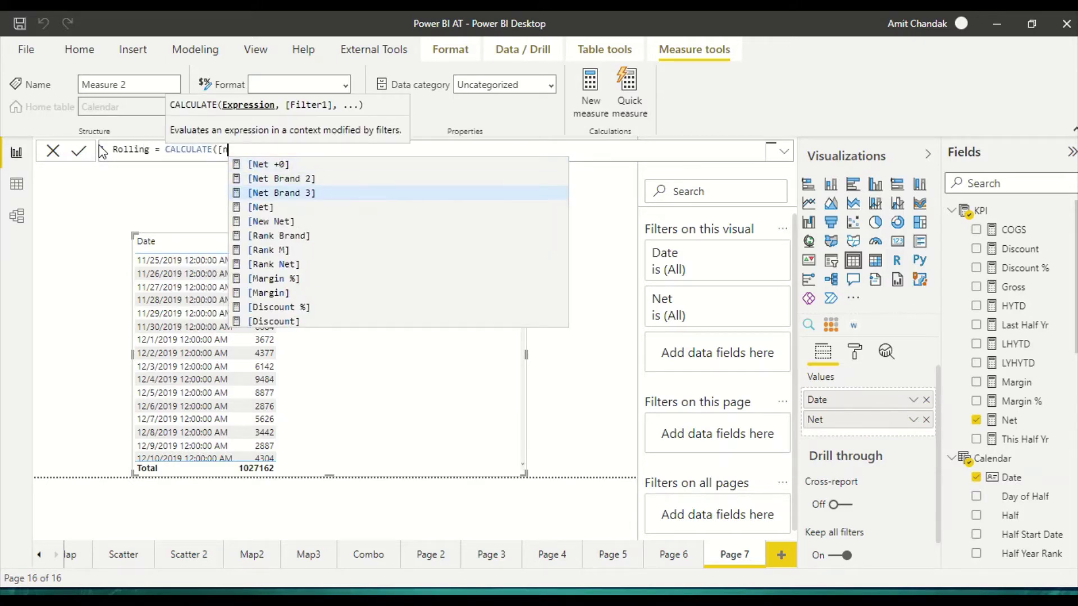
key("Tab")
type(", ")
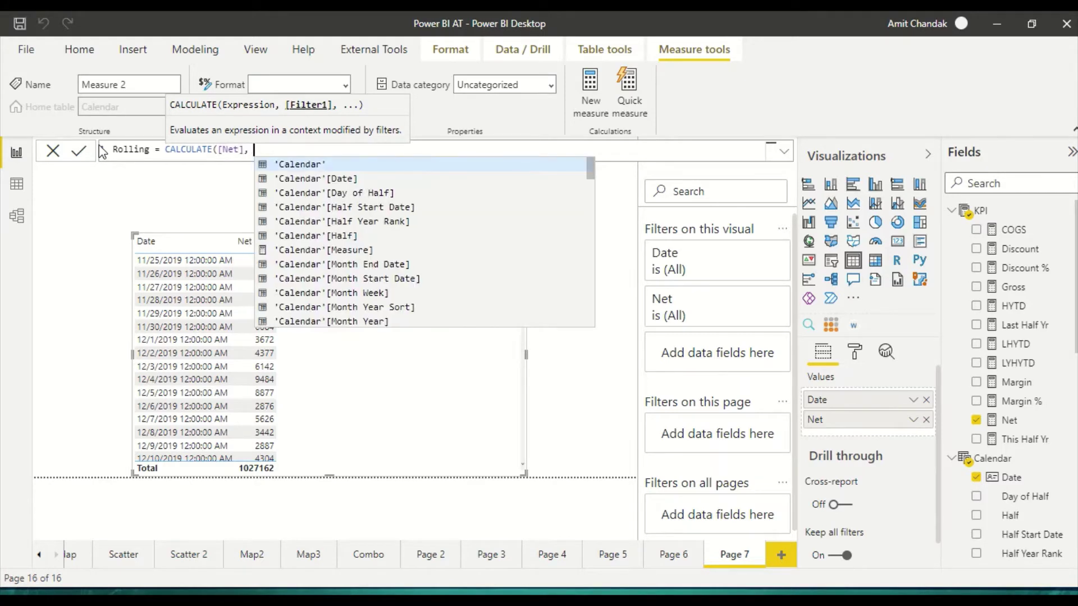
Step: Insert the DATESINPERIOD function as the filter argument of CALCULATE
type("dates")
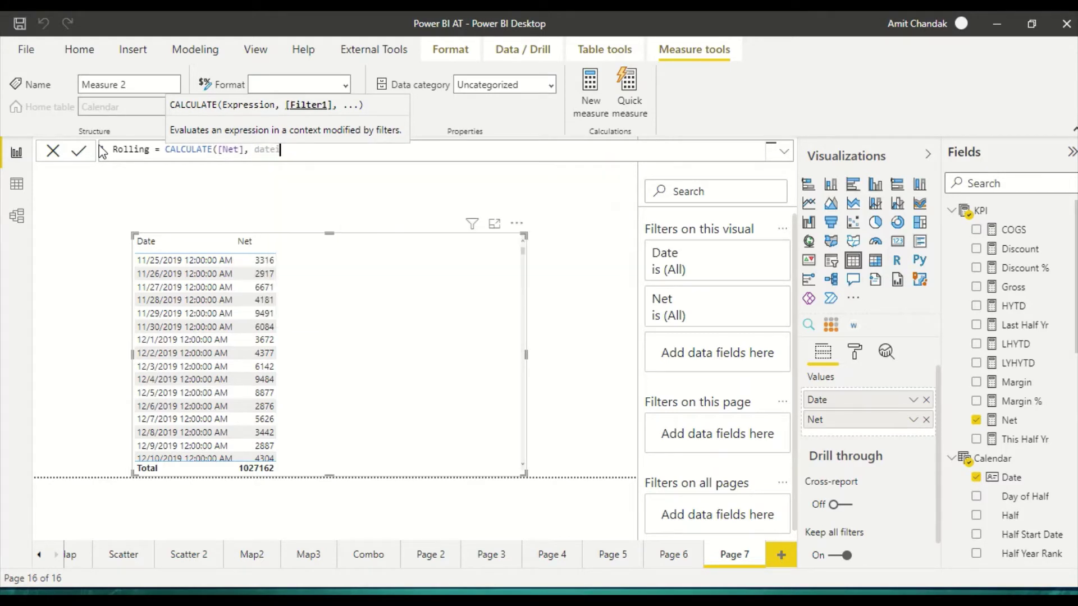
key("BackSpace")
key("BackSpace")
type("sin")
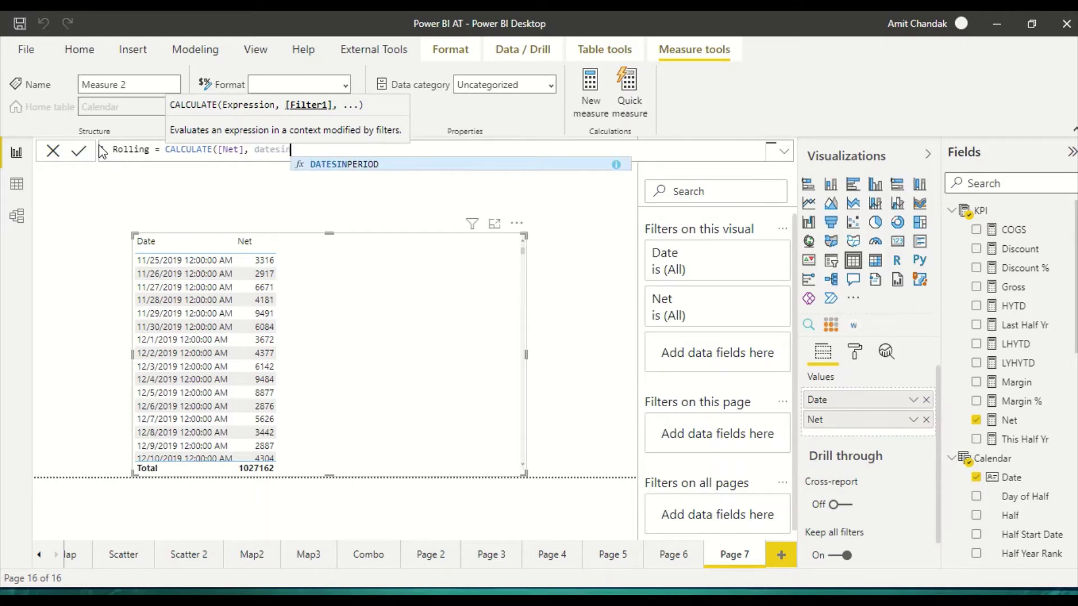
key("Tab")
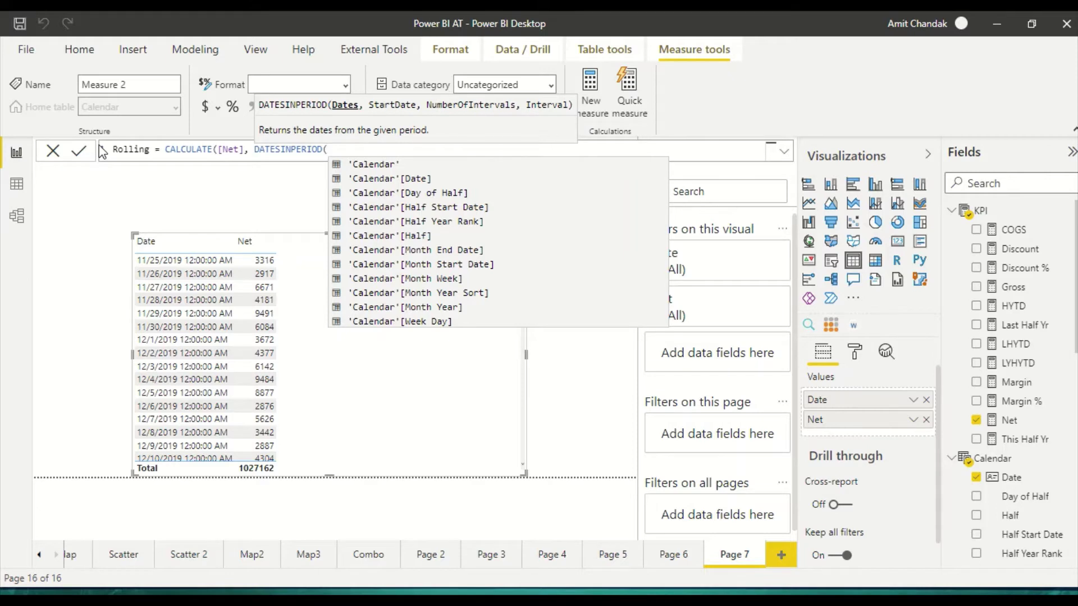
Step: Supply 'Calendar'[Date] as the dates argument of DATESINPERIOD
key("Page_Down")
key("Page_Down")
key("Page_Down")
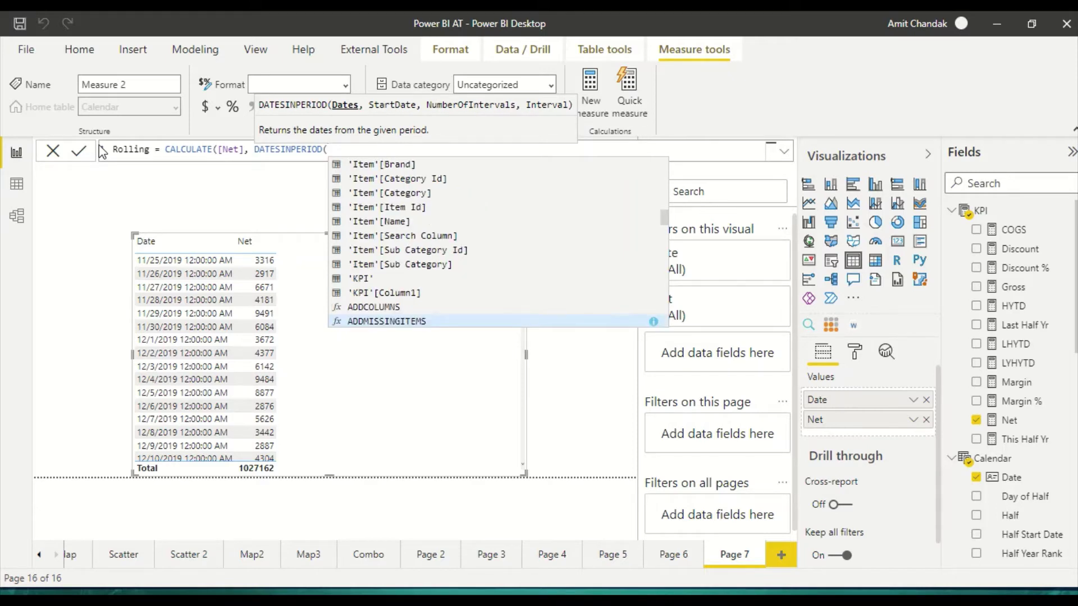
key("Page_Up")
key("Page_Up")
key("Page_Up")
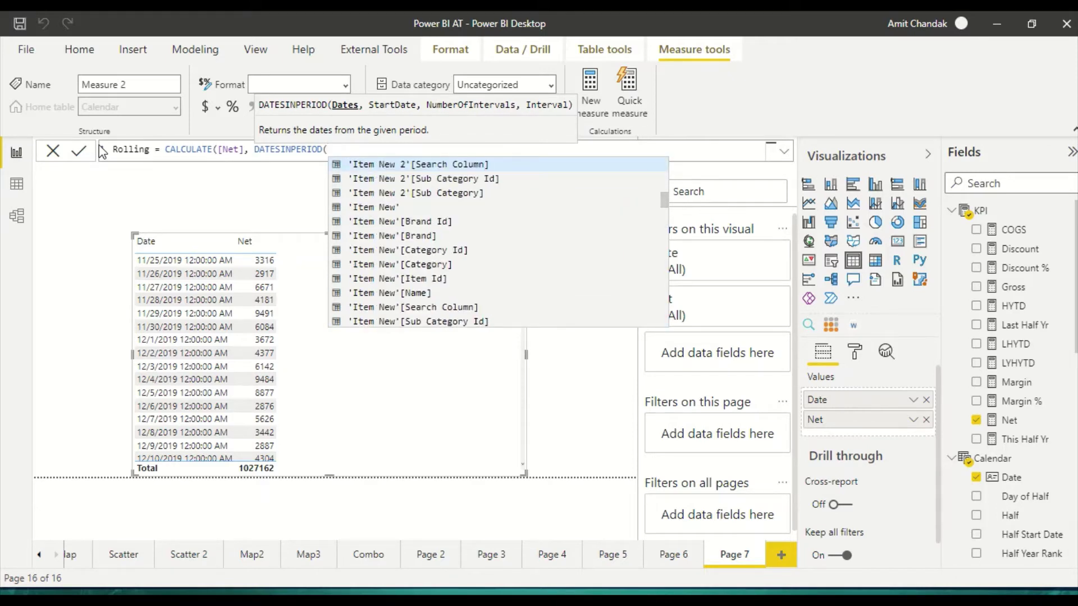
type("date")
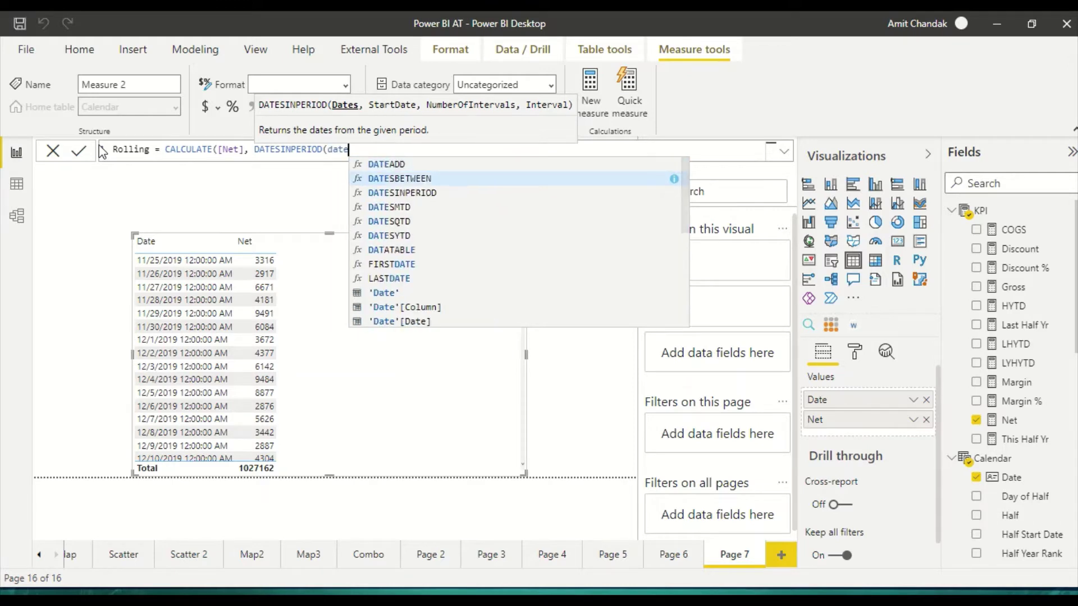
key("Down")
key("Down")
key("Down")
key("Down")
key("Down")
key("Down")
key("Down")
key("Down")
key("Down")
key("Down")
key("Down")
key("Down")
key("Down")
key("Down")
key("Up")
key("Tab")
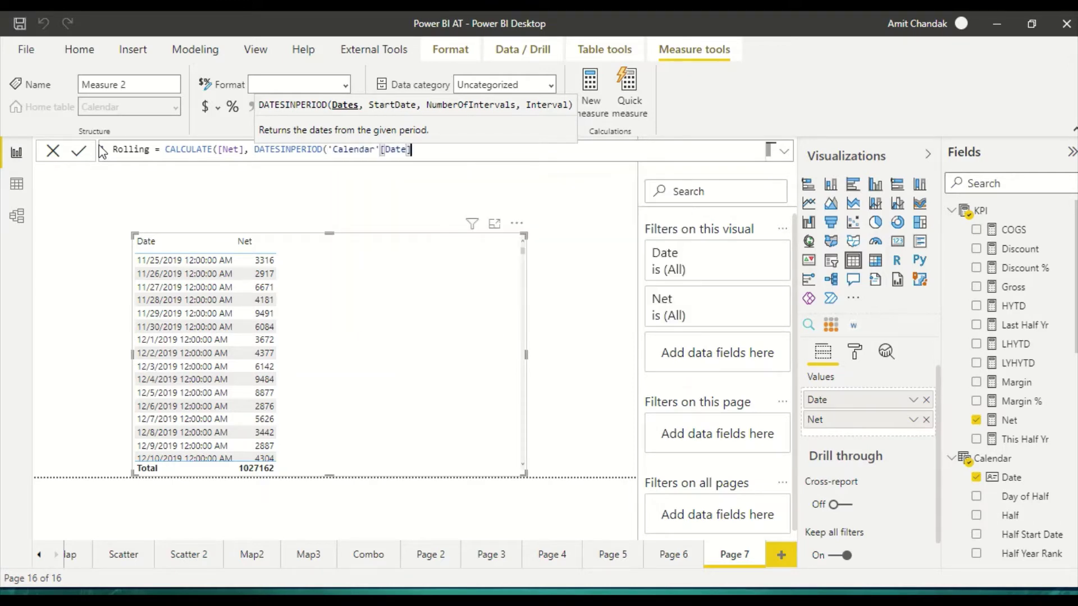
type(",")
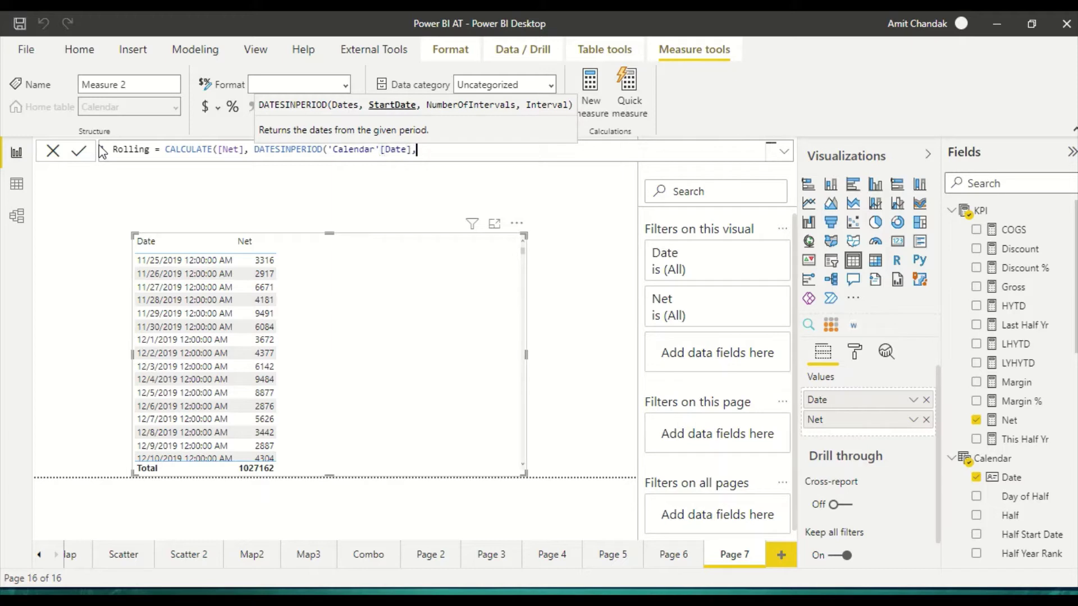
Step: Enter max('Calendar'[Date]) as the start date argument of DATESINPERIOD
type("max(")
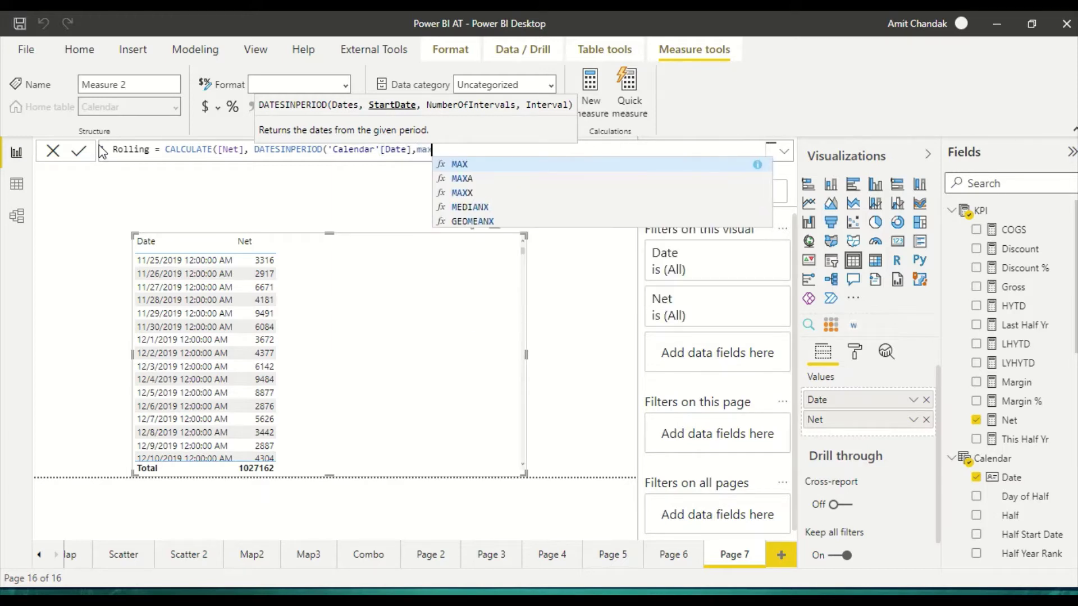
key("Down")
key("Down")
key("Down")
key("Down")
key("Down")
key("Down")
key("Down")
key("Down")
key("Down")
key("Down")
key("Down")
key("Down")
key("Down")
key("Down")
key("Down")
key("Down")
key("Down")
key("Down")
key("Down")
key("Down")
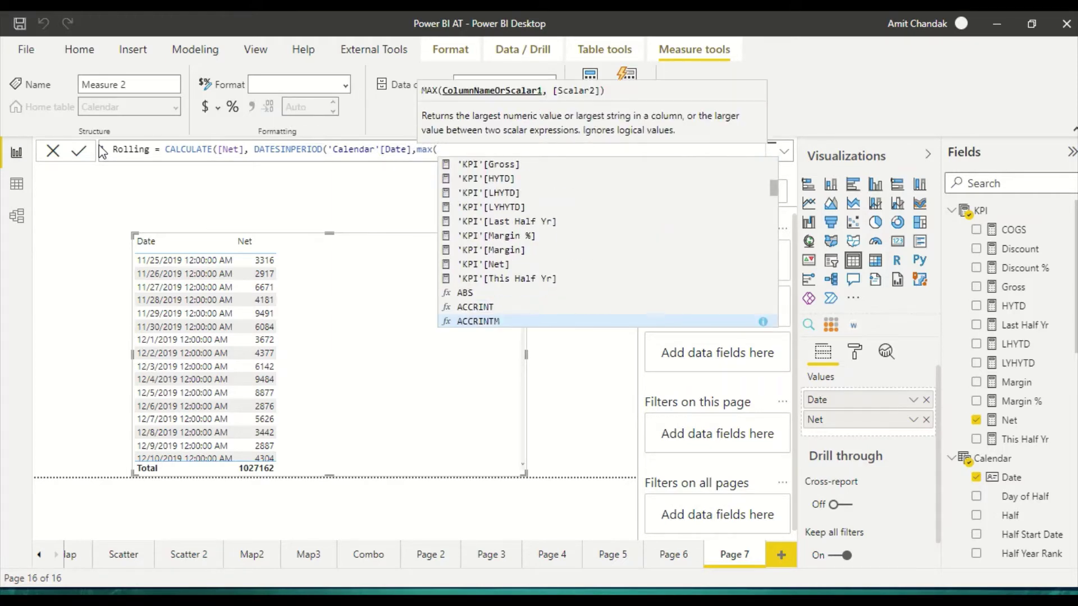
key("Up")
key("Up")
key("Up")
key("Up")
key("Up")
key("Up")
key("Up")
key("Up")
key("Up")
key("Up")
key("Up")
key("Up")
key("Up")
key("Up")
key("Up")
key("Up")
key("Up")
key("Up")
key("Up")
key("Up")
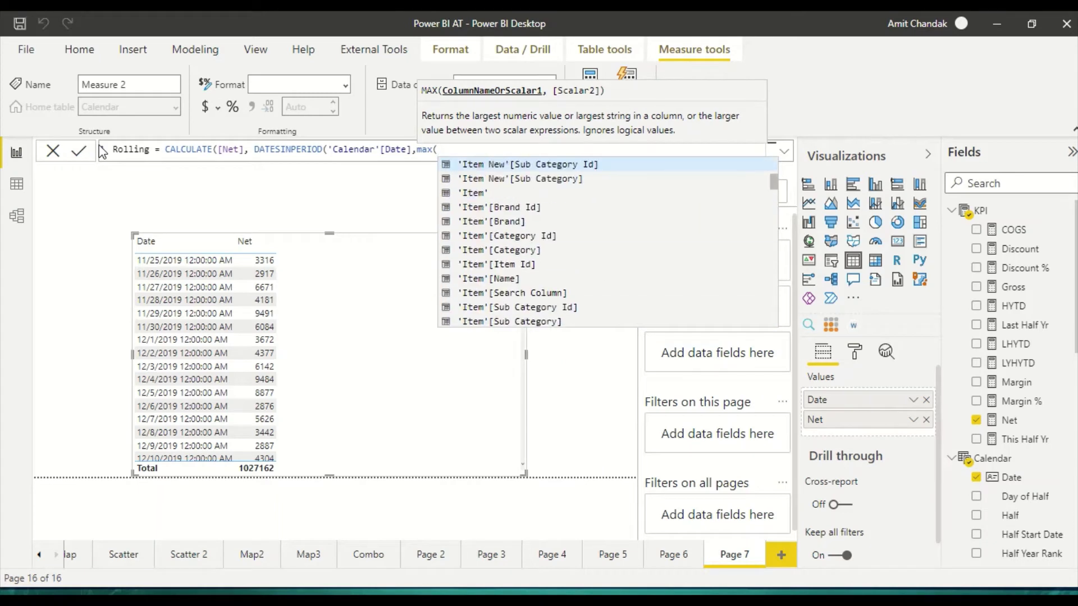
key("Up")
key("Up")
key("Up")
key("Up")
key("Up")
key("Up")
key("Up")
key("Up")
key("Up")
key("Up")
key("Up")
key("Up")
key("Up")
key("Up")
key("Up")
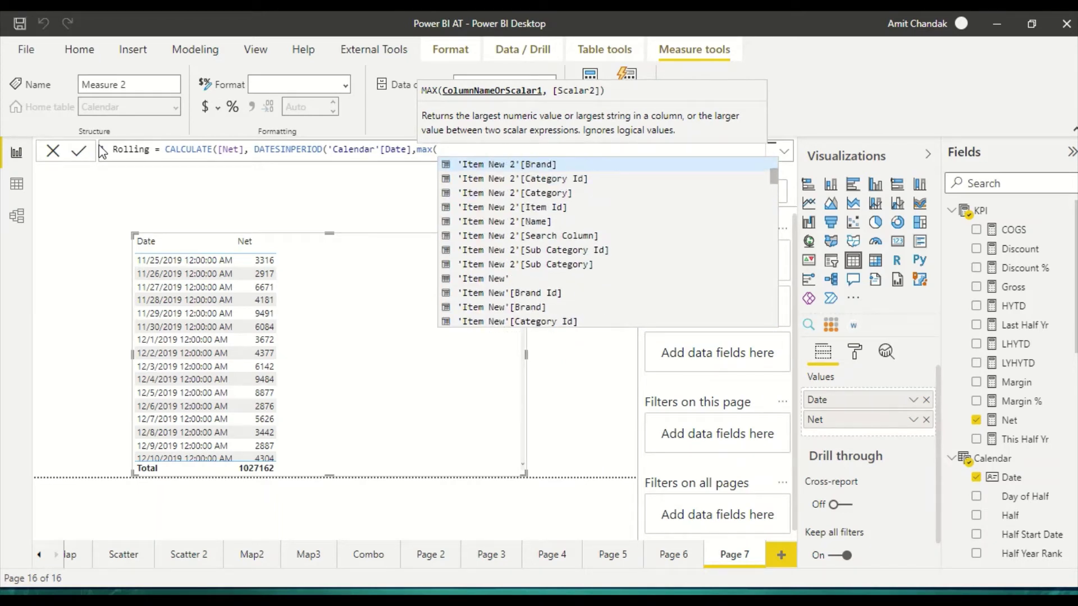
key("Up")
key("Up")
key("Up")
key("Up")
key("Up")
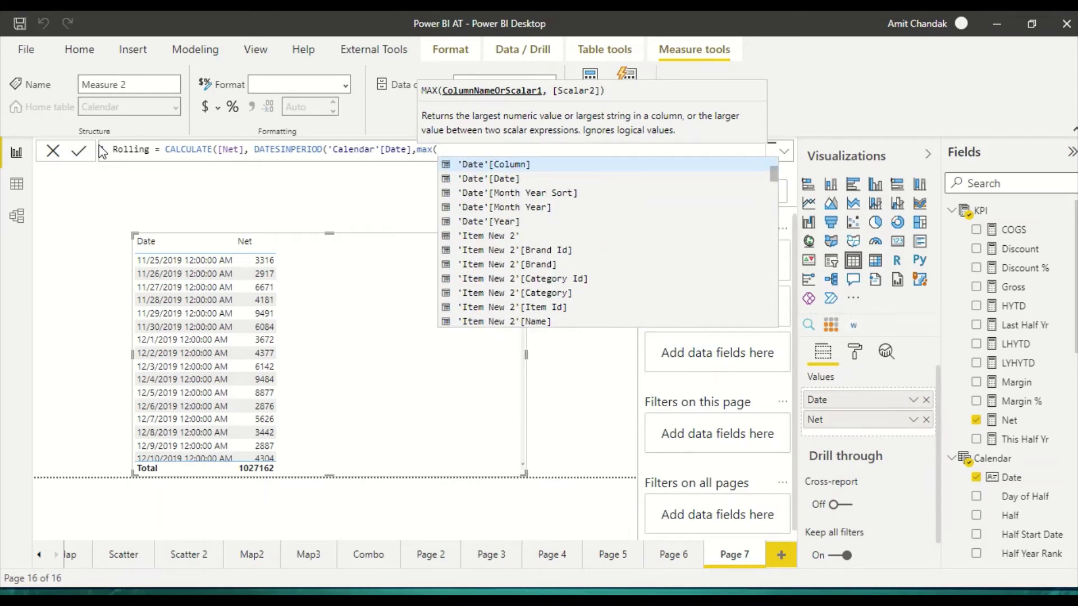
key("Up")
key("Up")
key("Up")
key("Up")
key("Up")
key("Up")
key("Up")
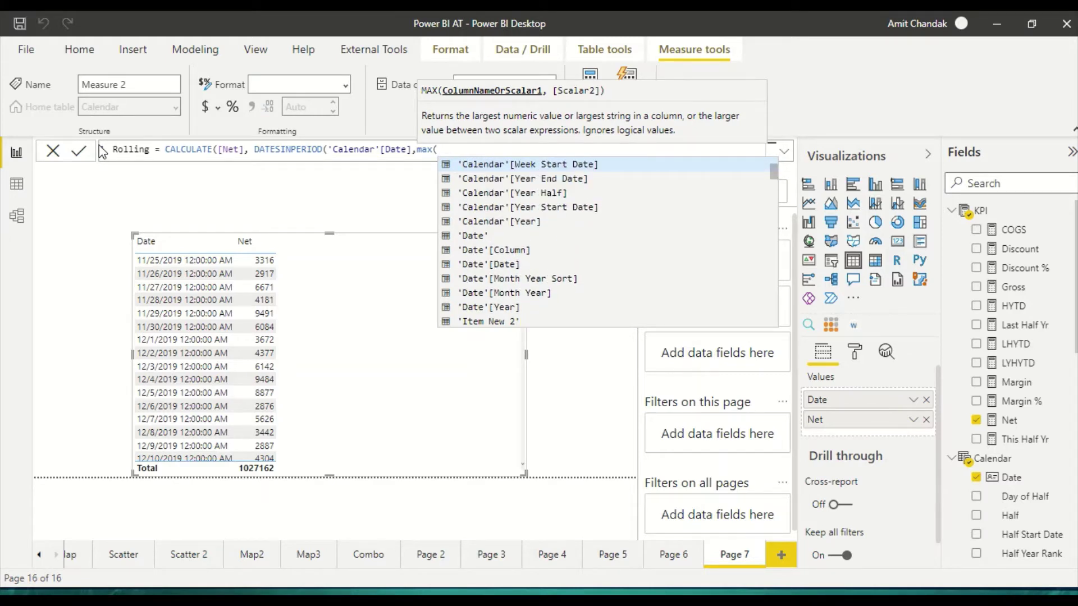
key("Up")
key("Up")
key("Up")
key("Up")
key("Up")
key("Up")
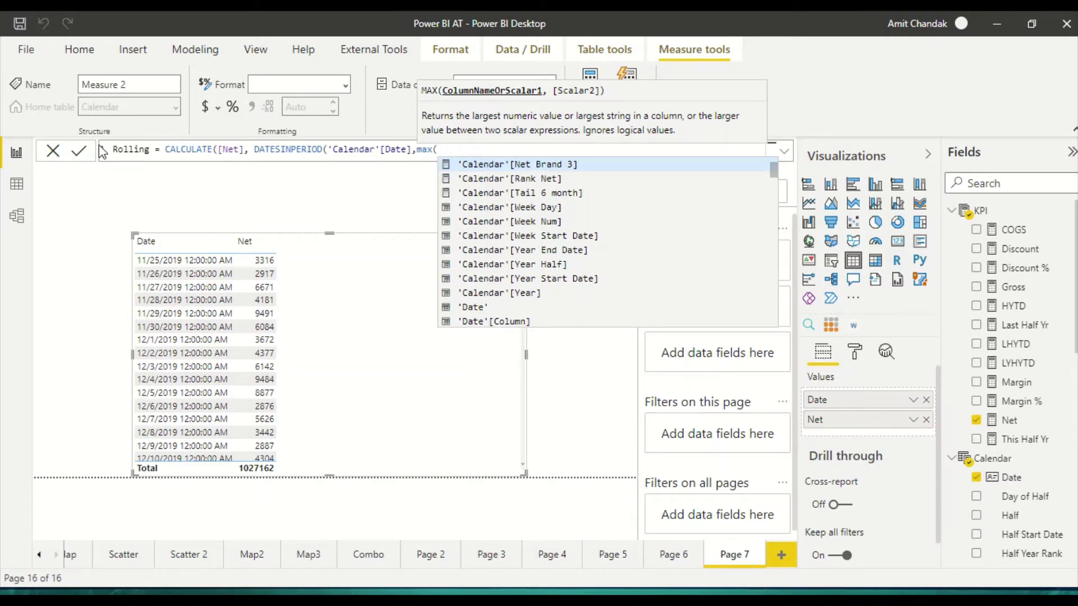
key("Up")
key("Up")
key("Up")
key("Up")
key("Up")
key("Up")
key("Up")
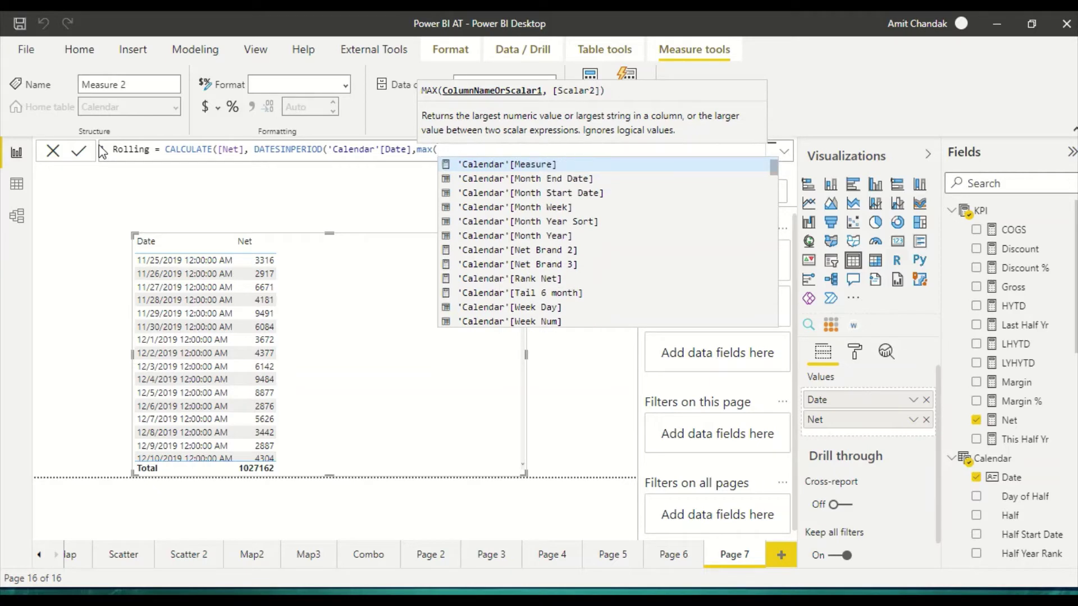
key("Up")
key("Up")
key("Up")
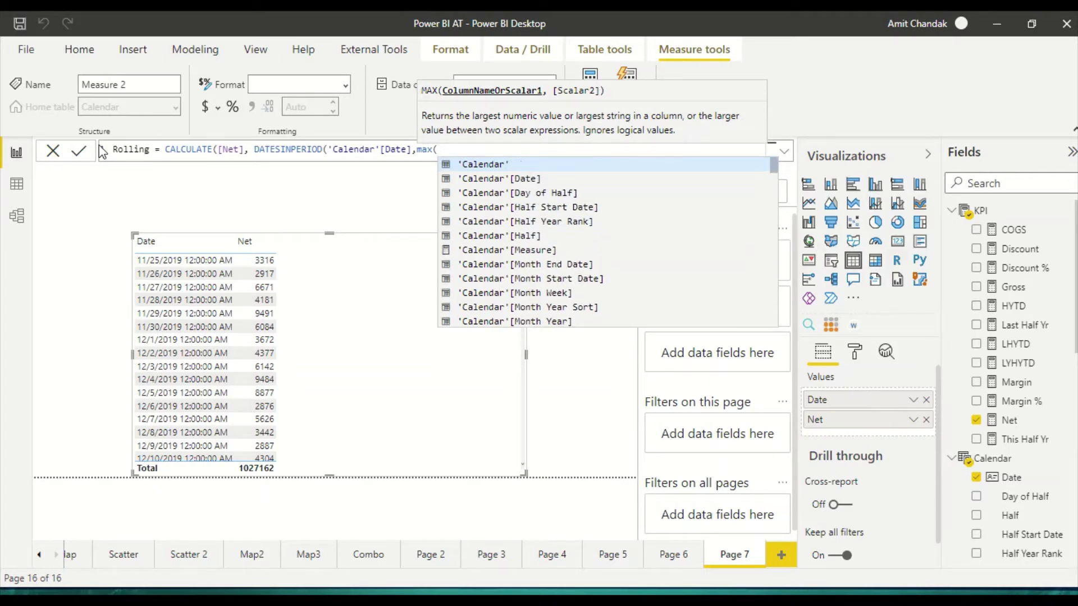
key("Down")
key("Tab")
type(")")
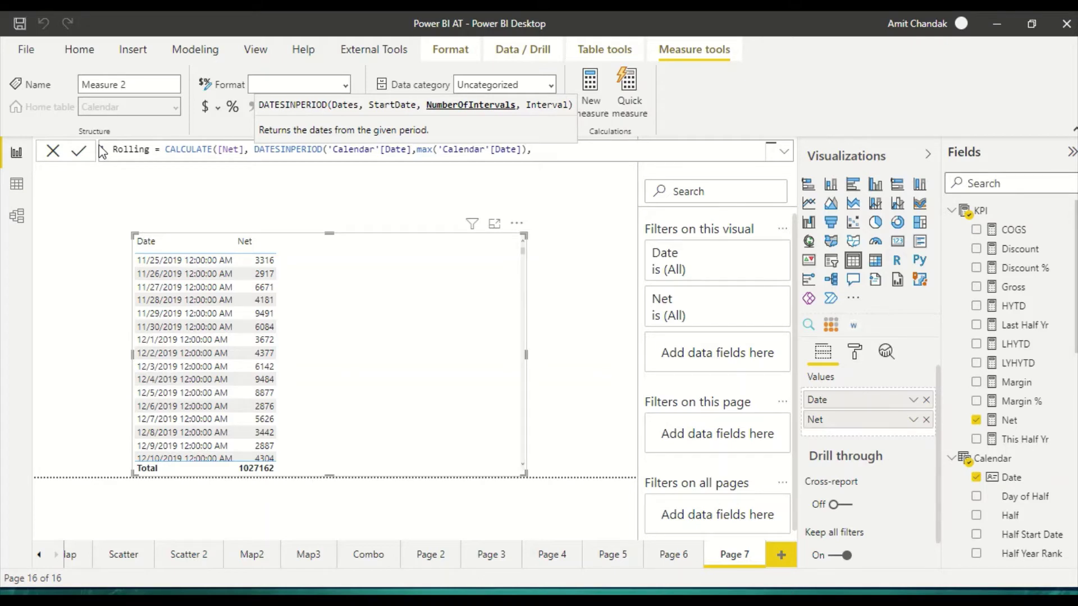
Step: Set the number of intervals to -2 and the interval to DAY, and close the DATESINPERIOD function
type(",")
key("BackSpace")
type(",")
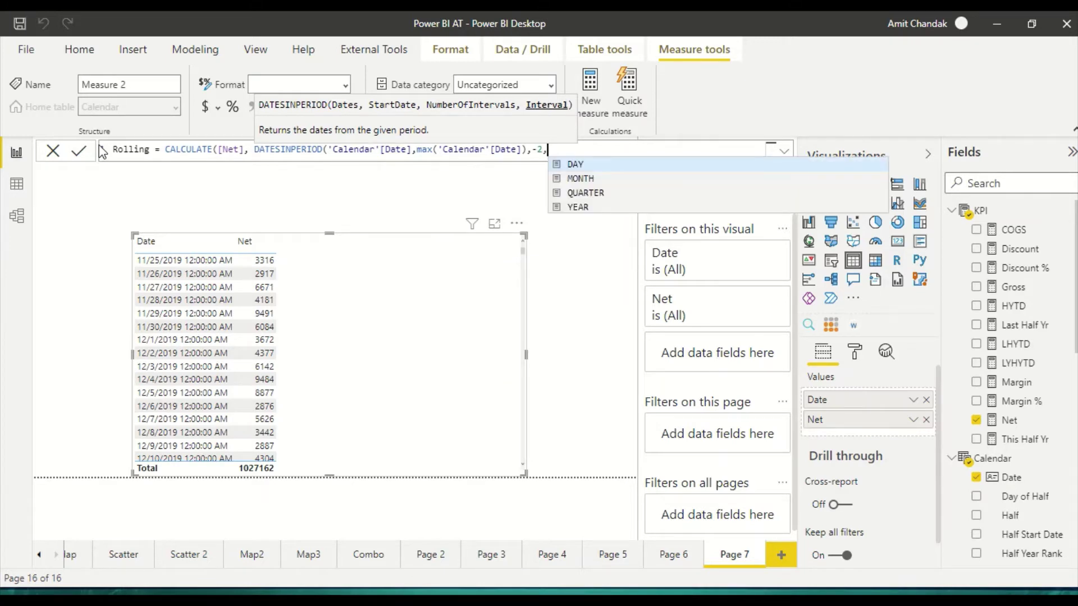
type("DAY)")
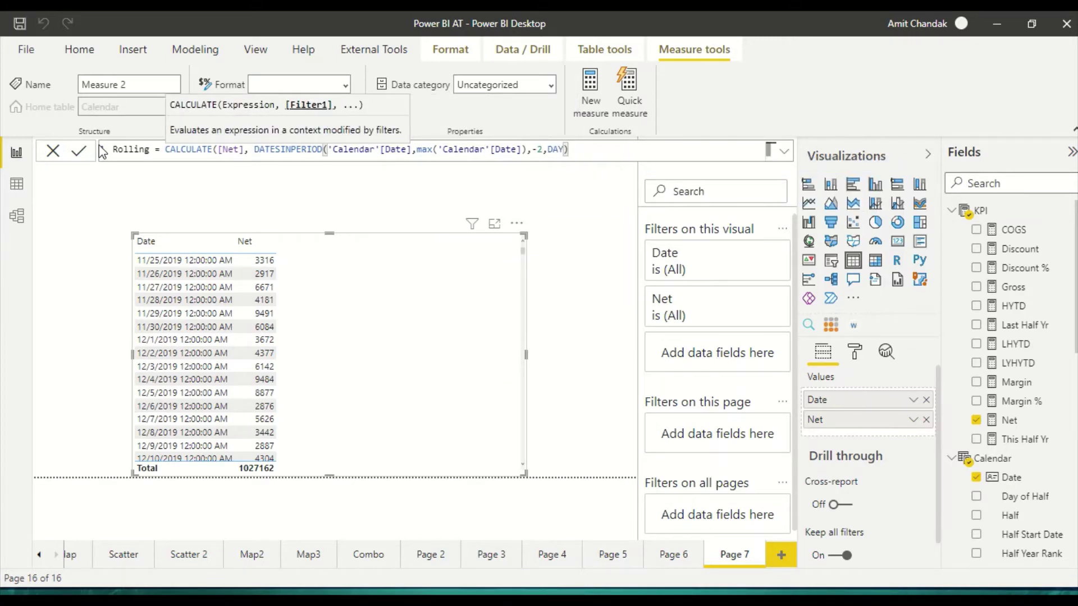
Step: Commit the Rolling measure and add it as a column in the Date and Net table
key("Return")
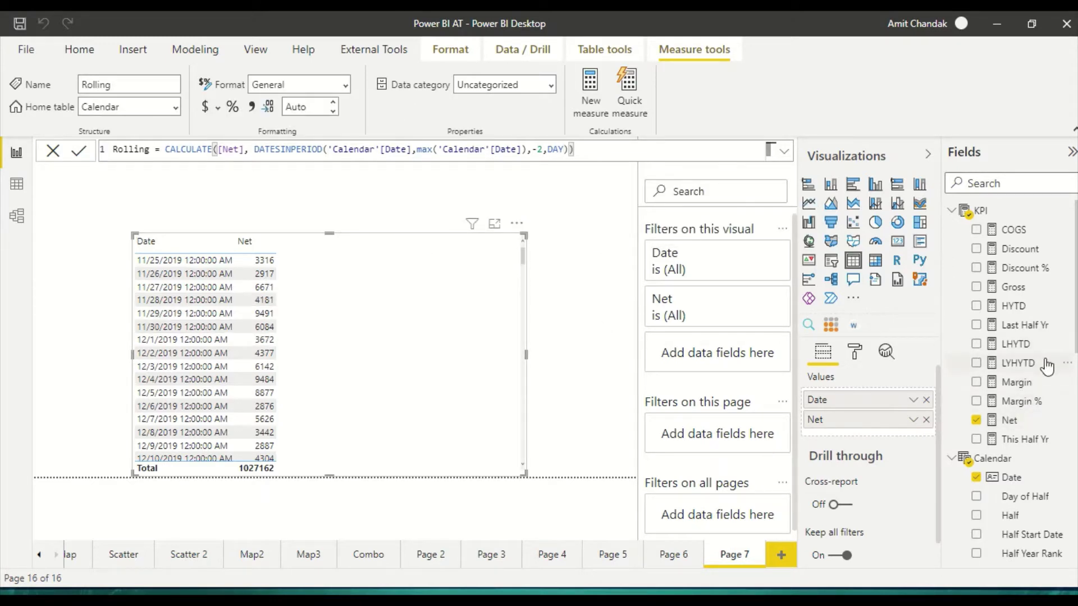
scroll(1047, 367, "down", 9)
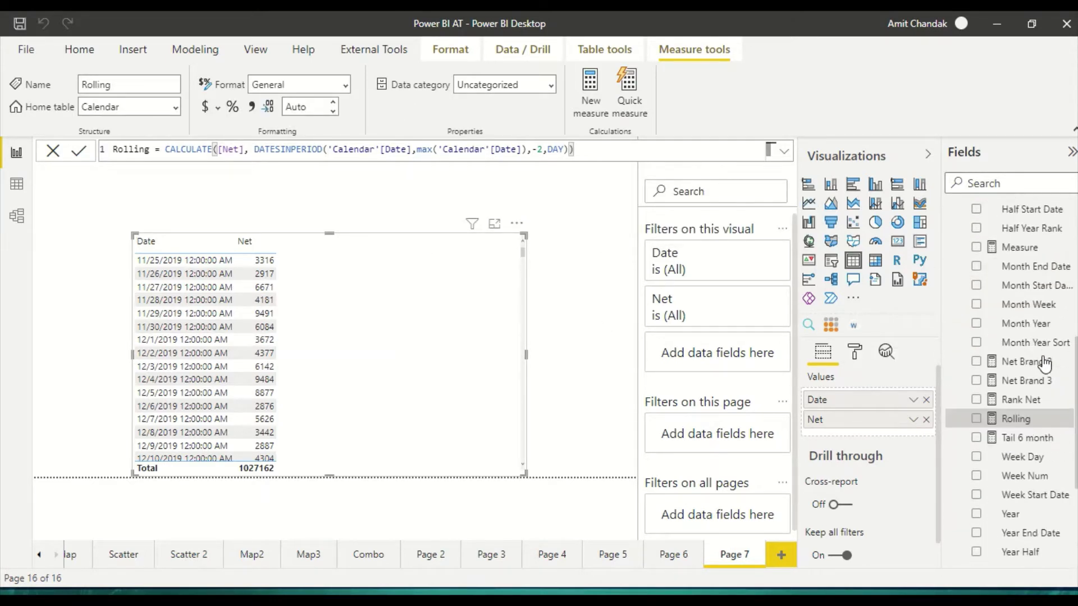
left_click_drag(1013, 258, 369, 282)
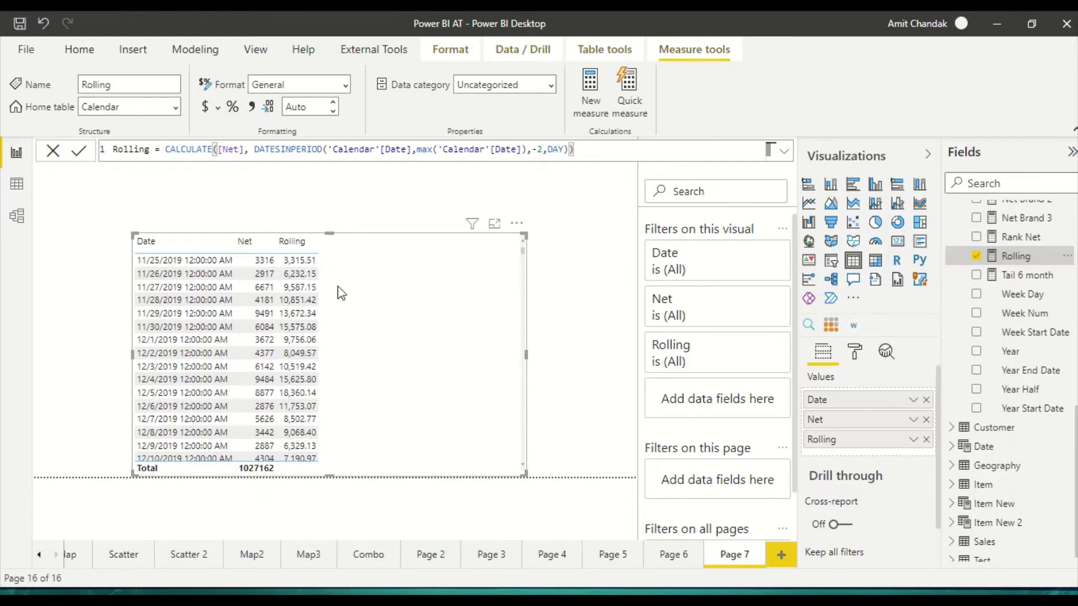
Step: Compare the table sorted by Net and by Rolling, and return it to ascending Date order
left_click(258, 245)
scroll(1005, 270, "up", 6)
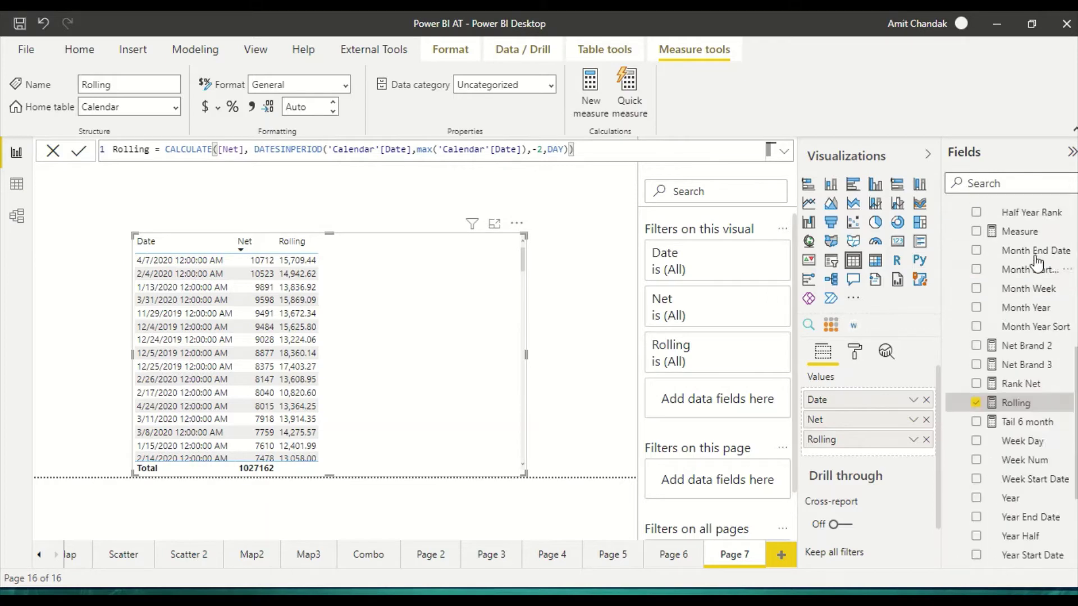
left_click(1013, 261)
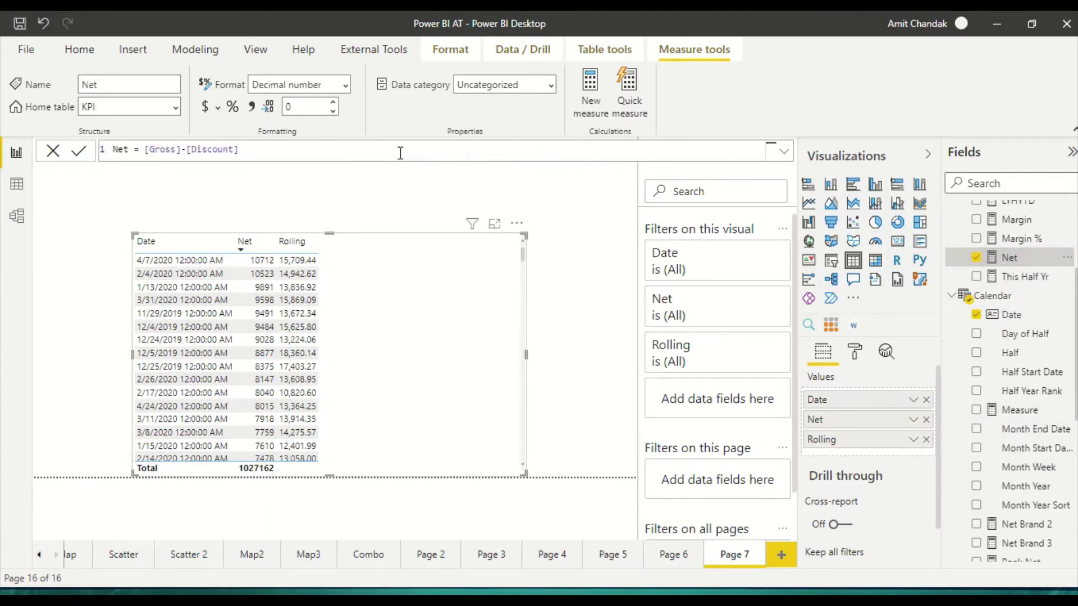
left_click(301, 243)
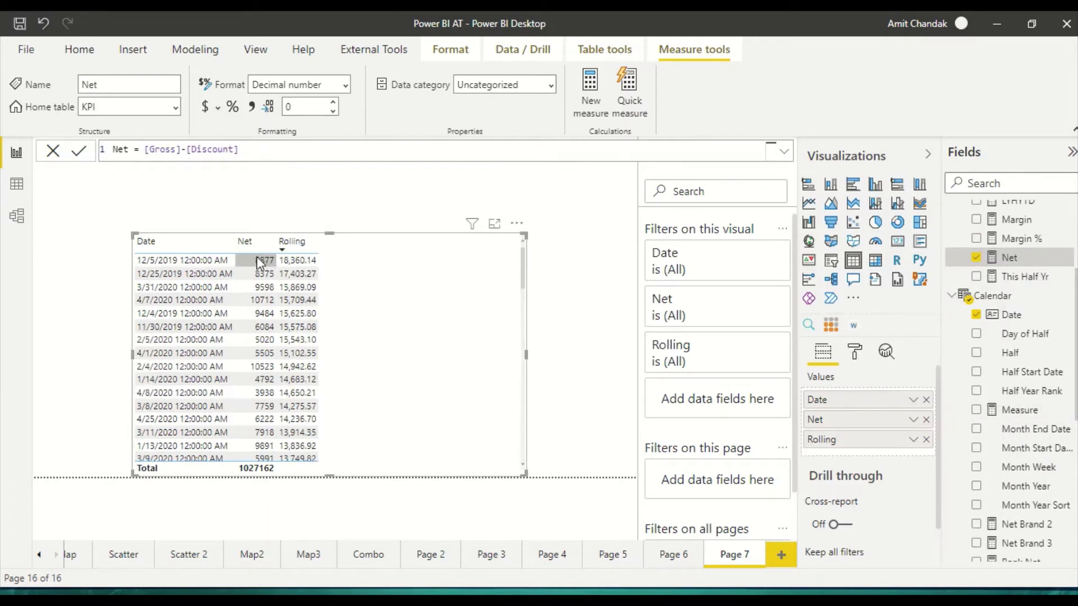
left_click(154, 241)
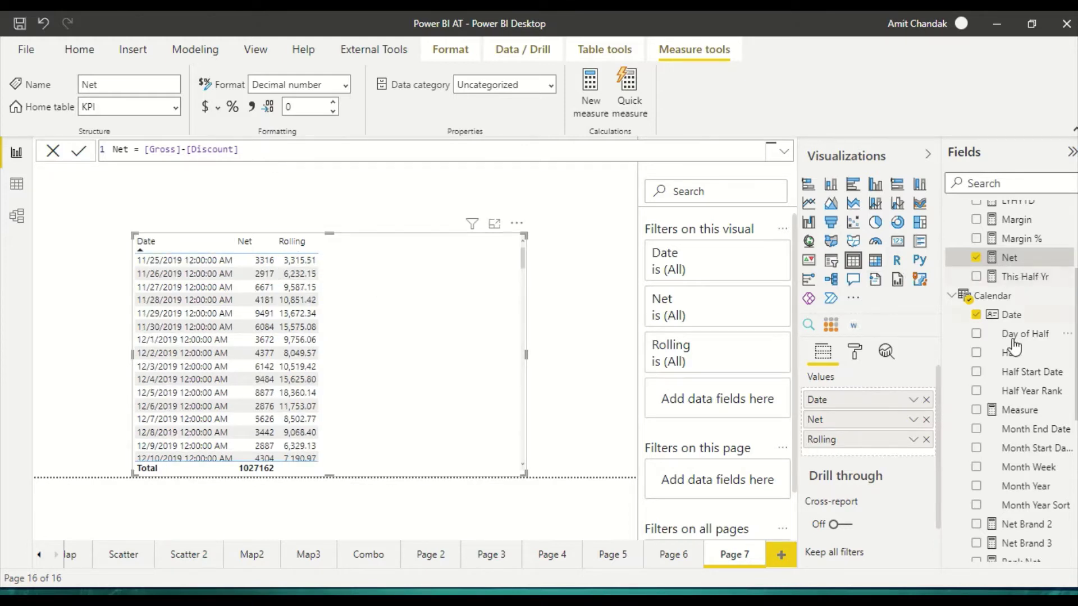
Step: Set the Rolling measure's number of decimal places to 0
scroll(1014, 348, "down", 5)
left_click(1015, 365)
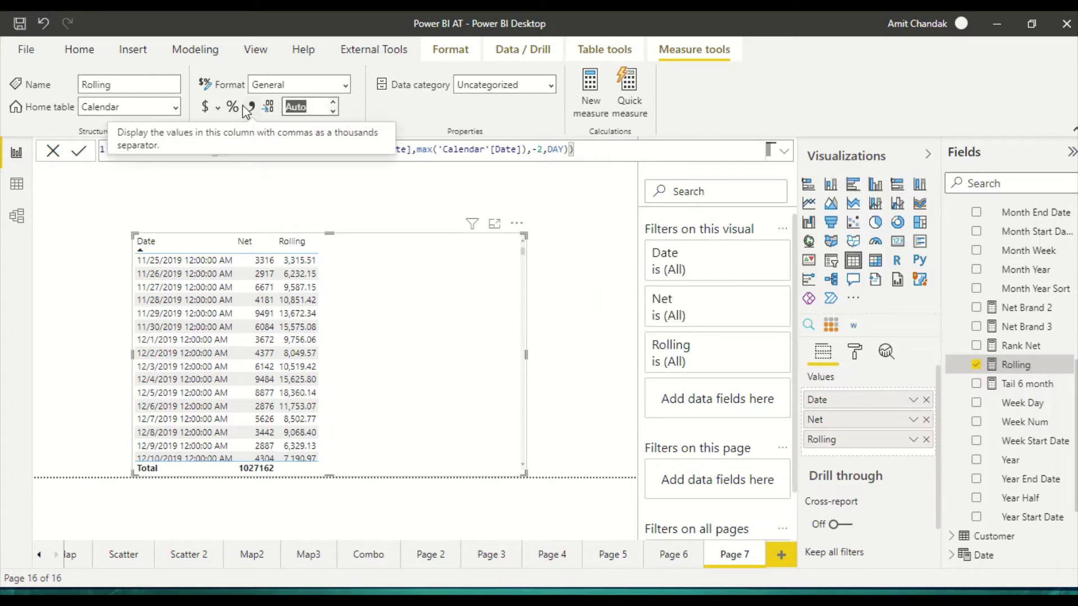
left_click(403, 202)
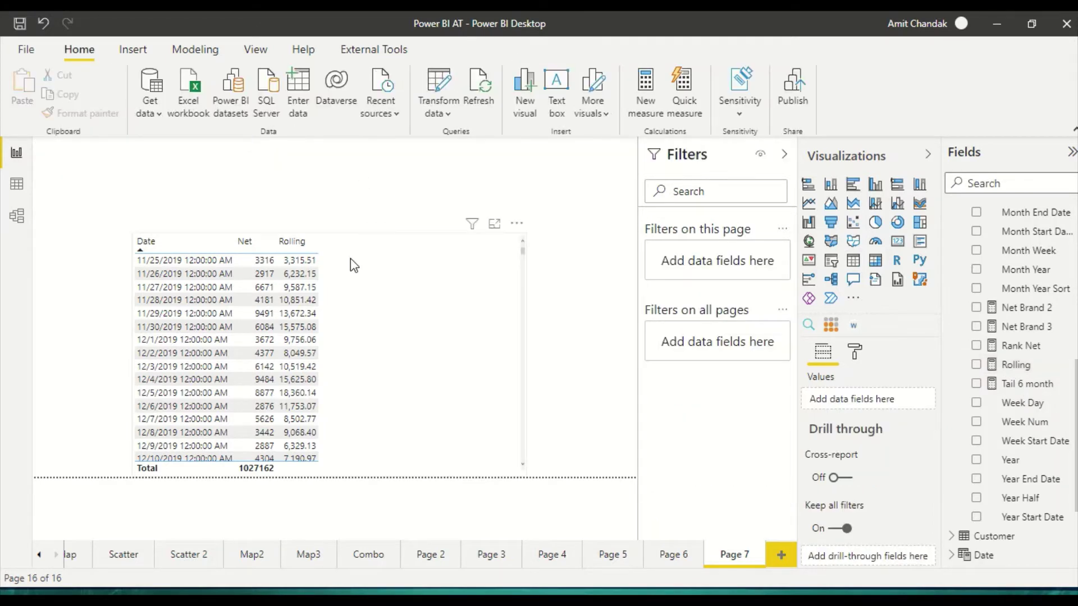
left_click(1004, 365)
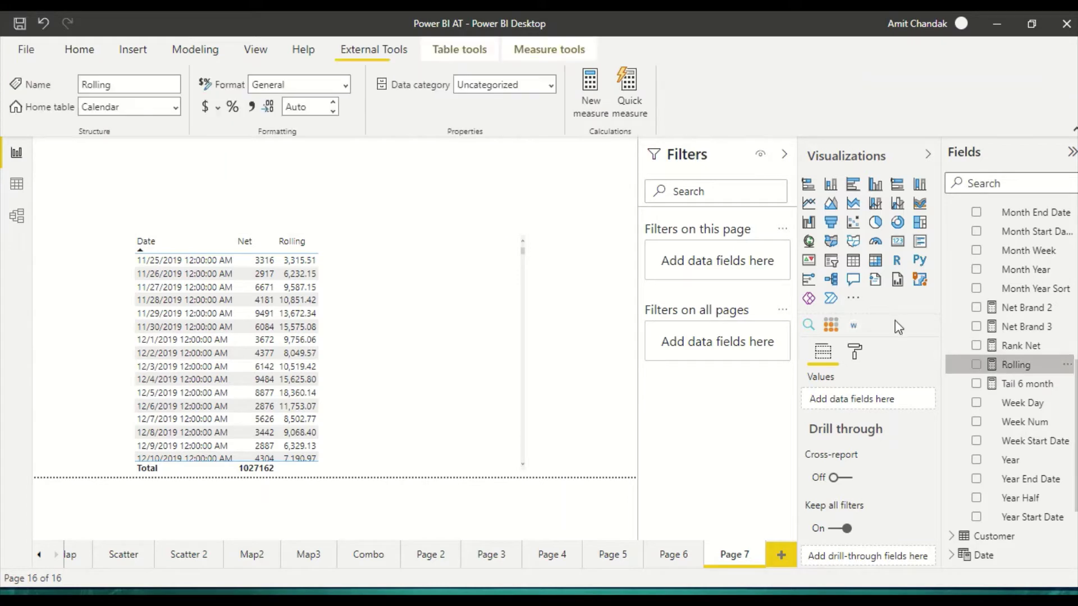
left_click(308, 107)
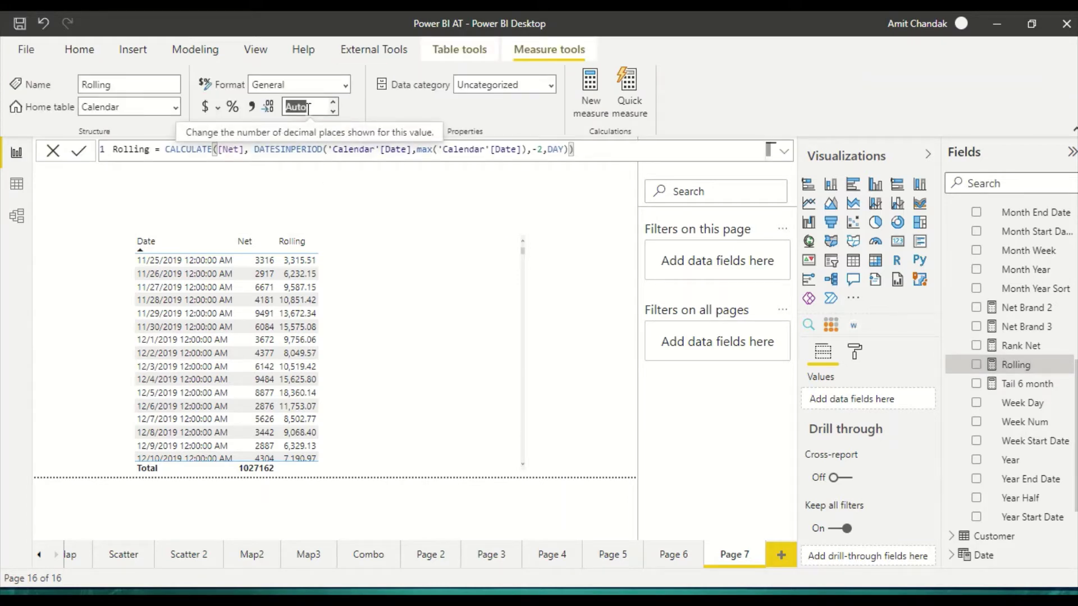
left_click(308, 107)
type("0")
key("Return")
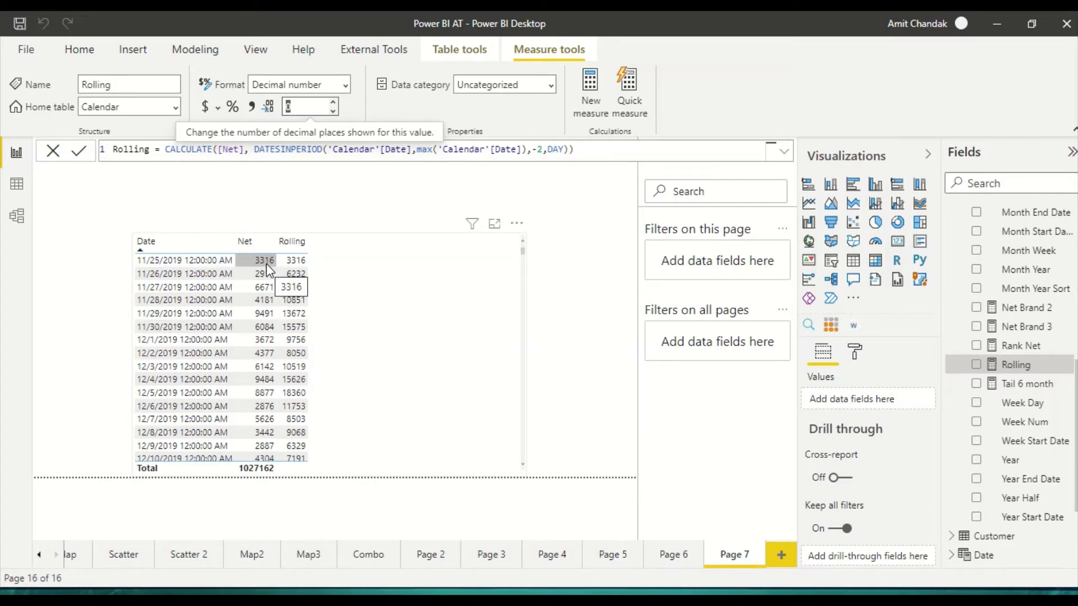
Step: Sort the table by Net and set the Rolling measure's decimal places to 1
left_click(258, 254)
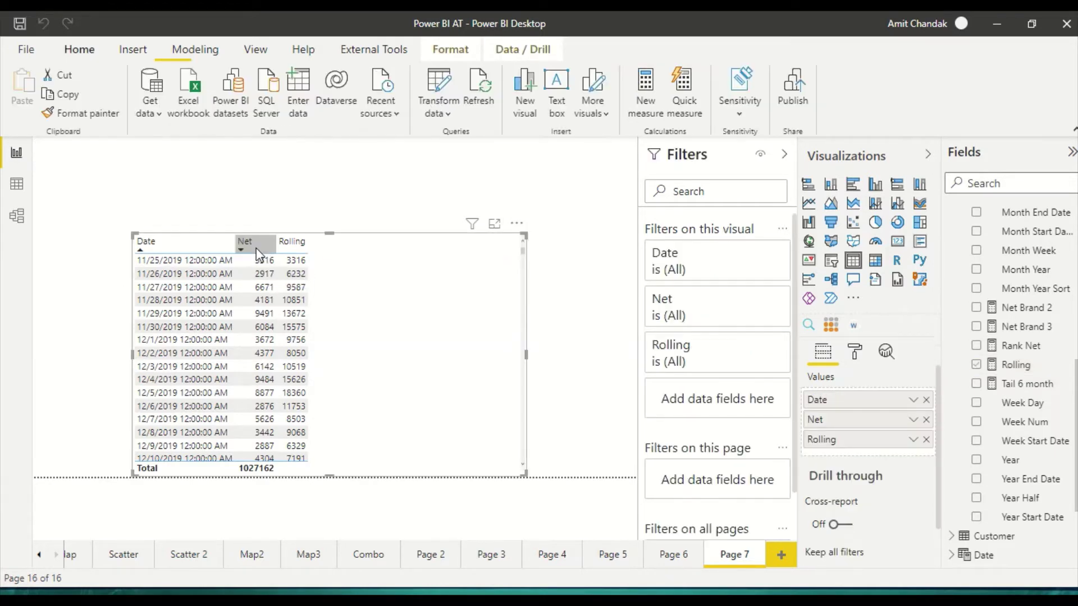
left_click(1011, 365)
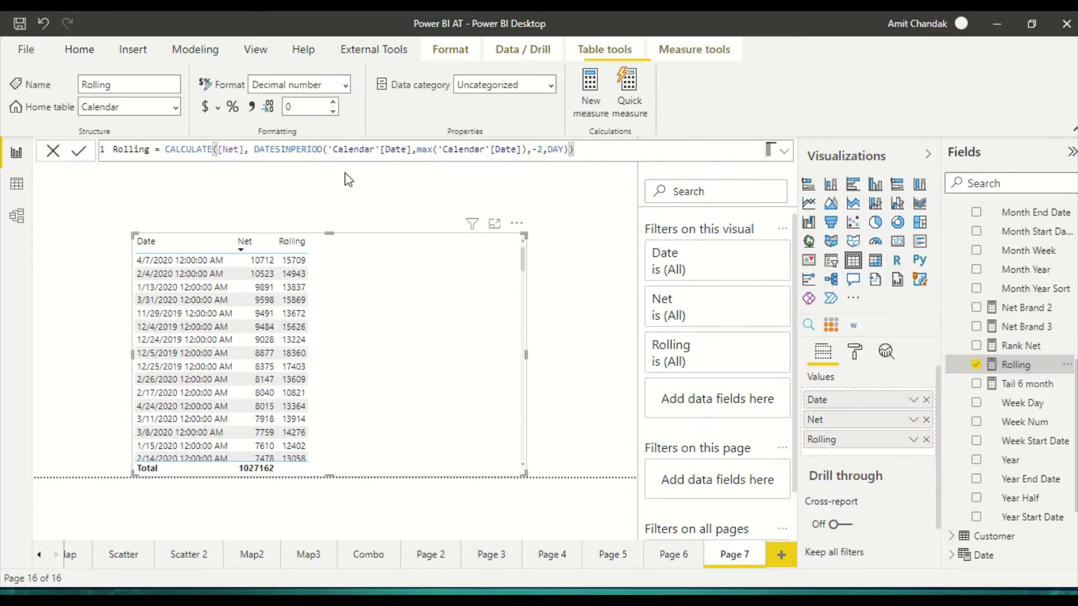
left_click(288, 107)
type("1")
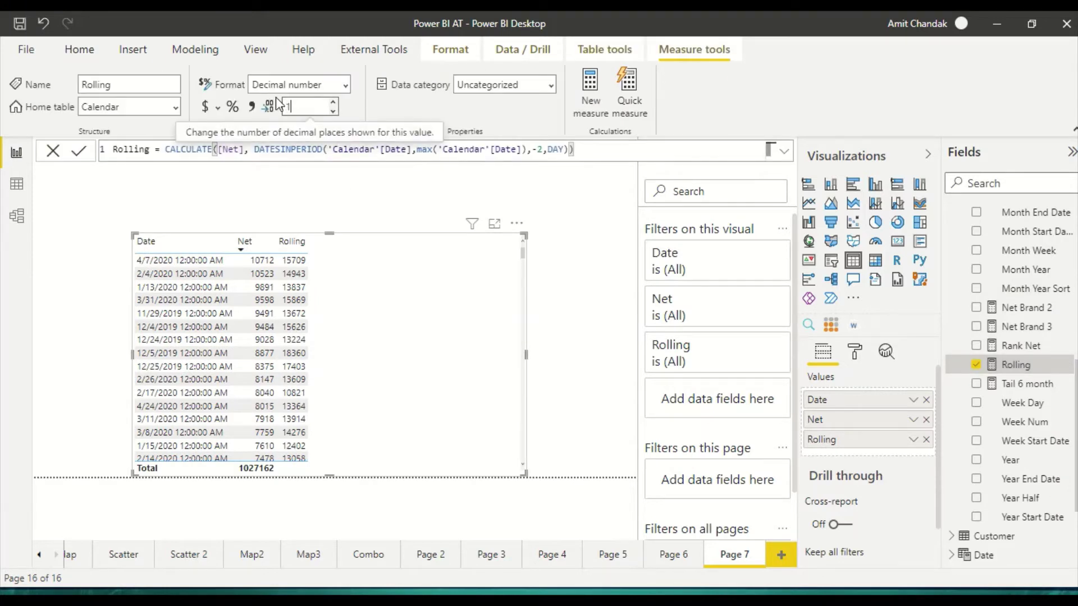
left_click(333, 111)
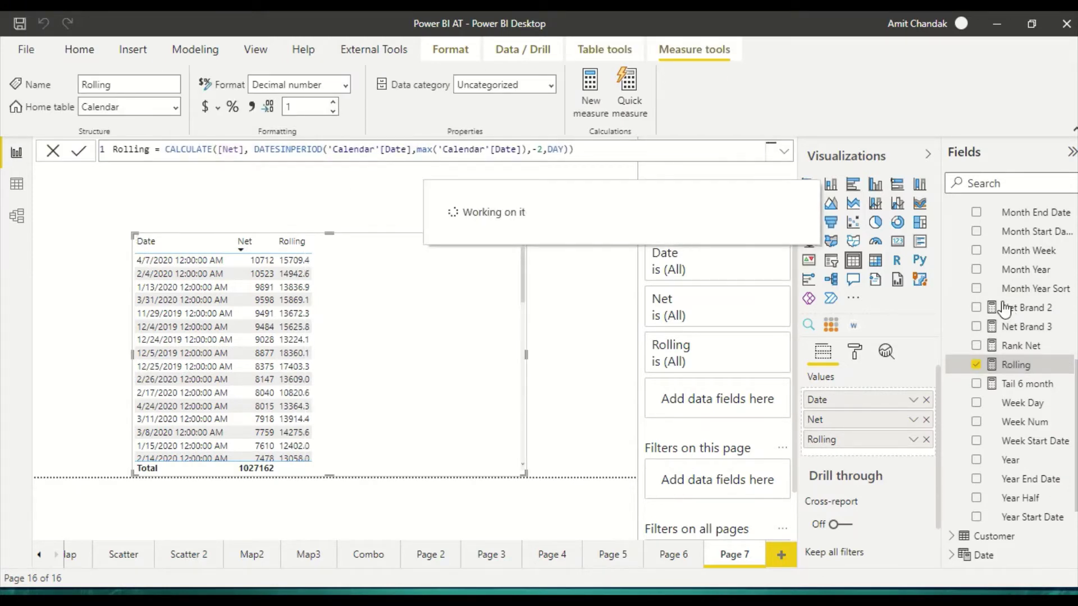
Step: Set the Net measure's decimal places to 1 and sort the table by Date in ascending order
scroll(1005, 304, "up", 4)
scroll(1009, 308, "up", 3)
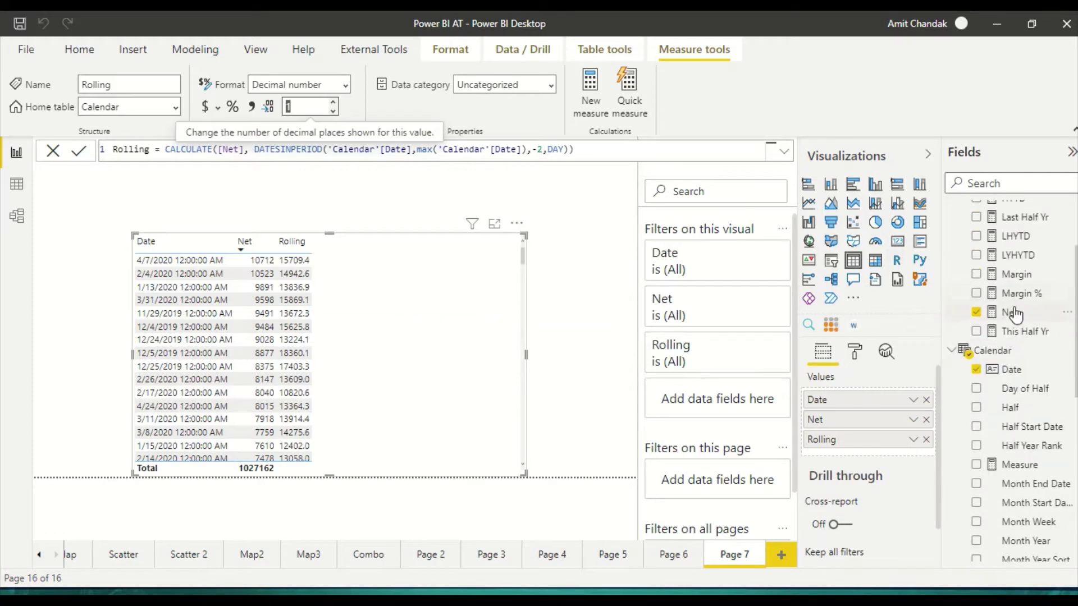
left_click(1009, 312)
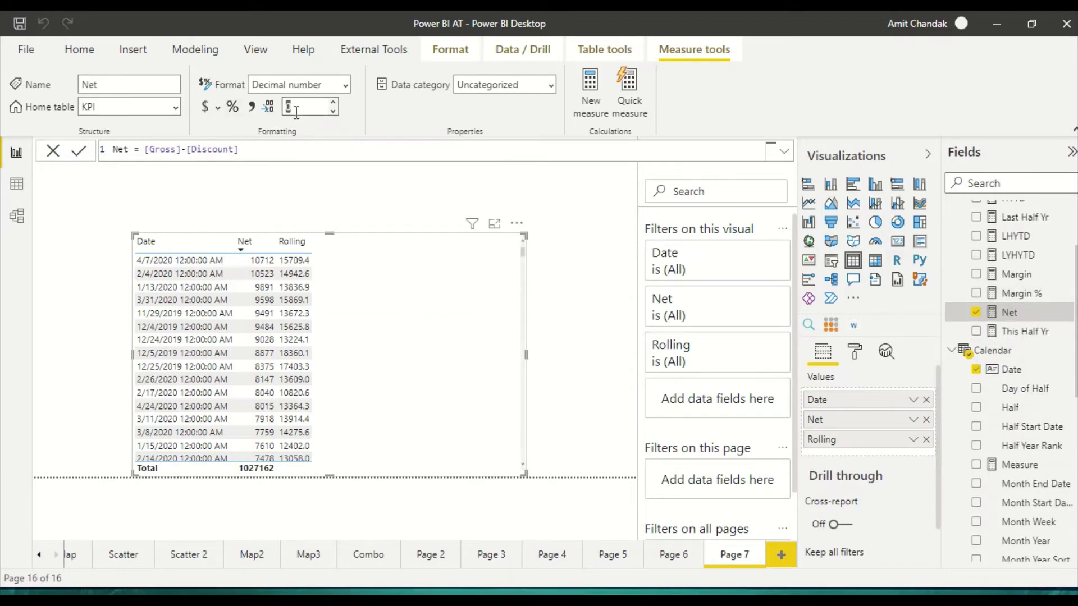
left_click(292, 112)
type("1")
key("Return")
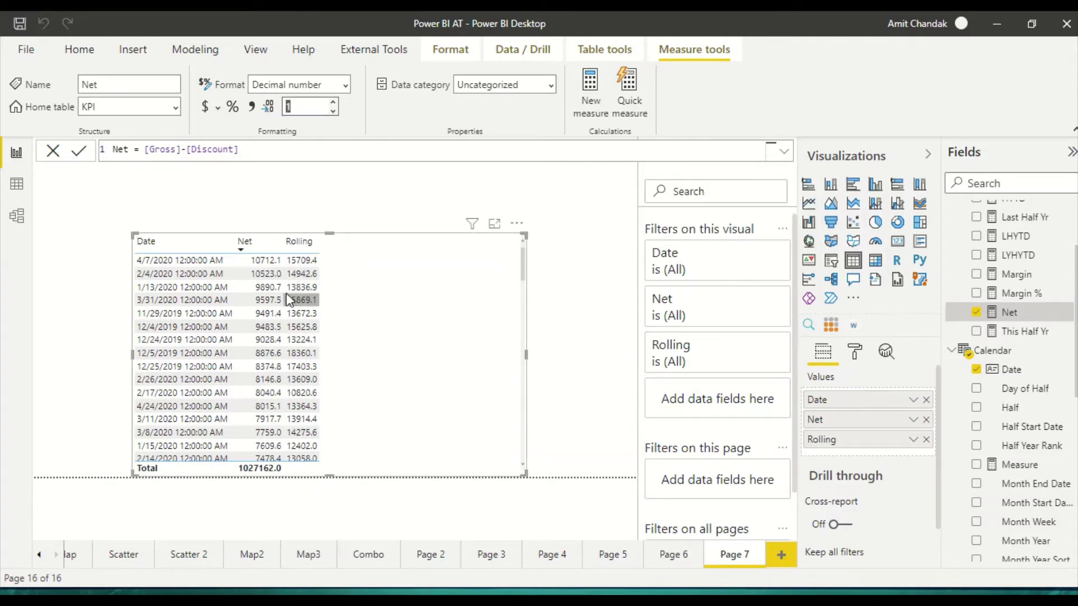
left_click(186, 245)
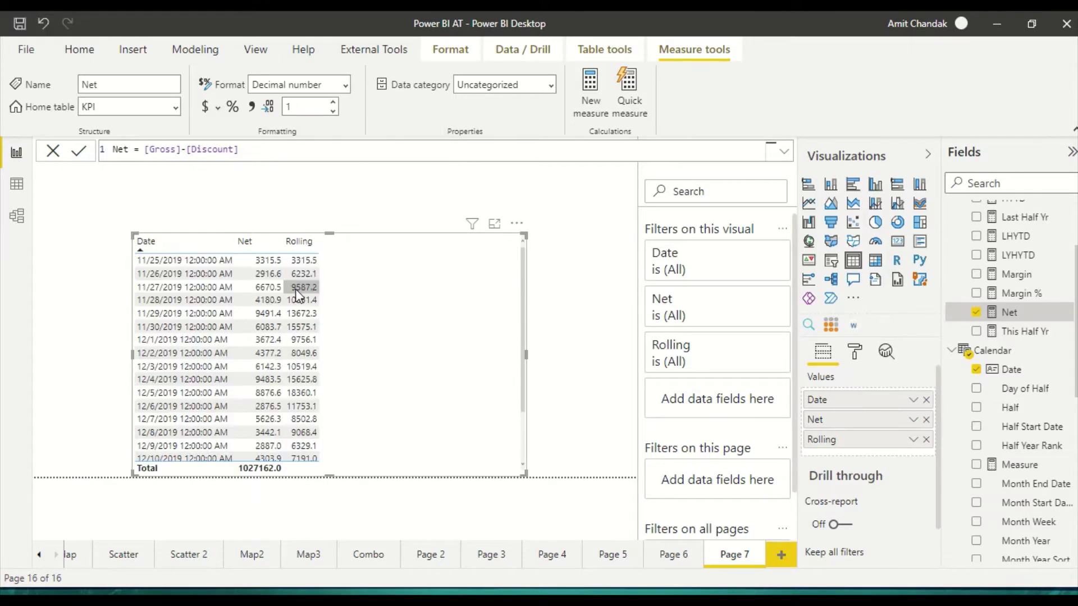
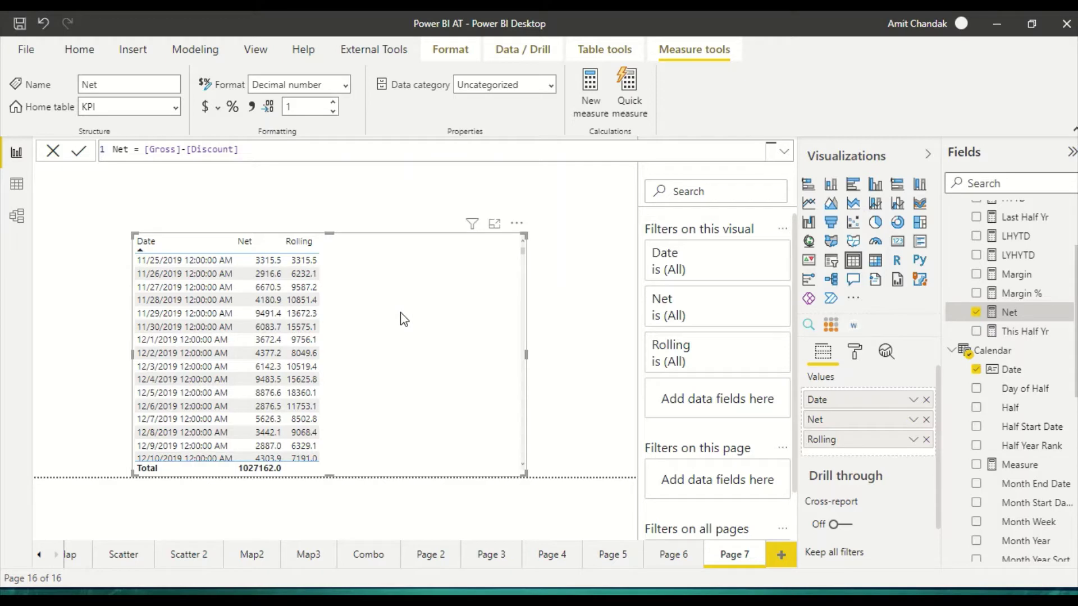
Step: Change the start date in the Rolling measure to max('Calendar'[Date]) -1 and commit the formula
scroll(1008, 418, "down", 3)
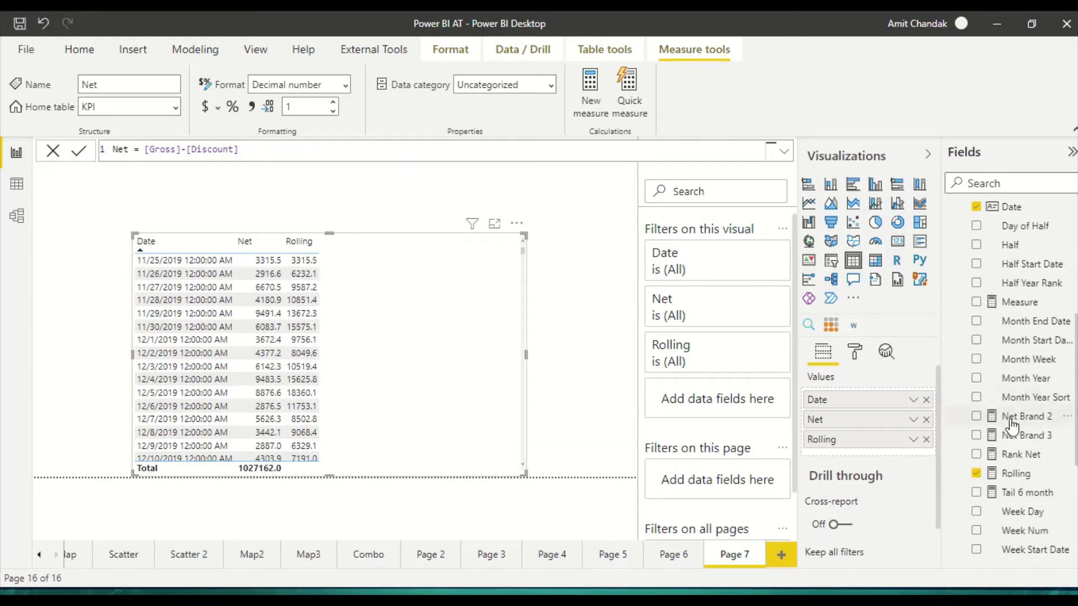
left_click(1031, 474)
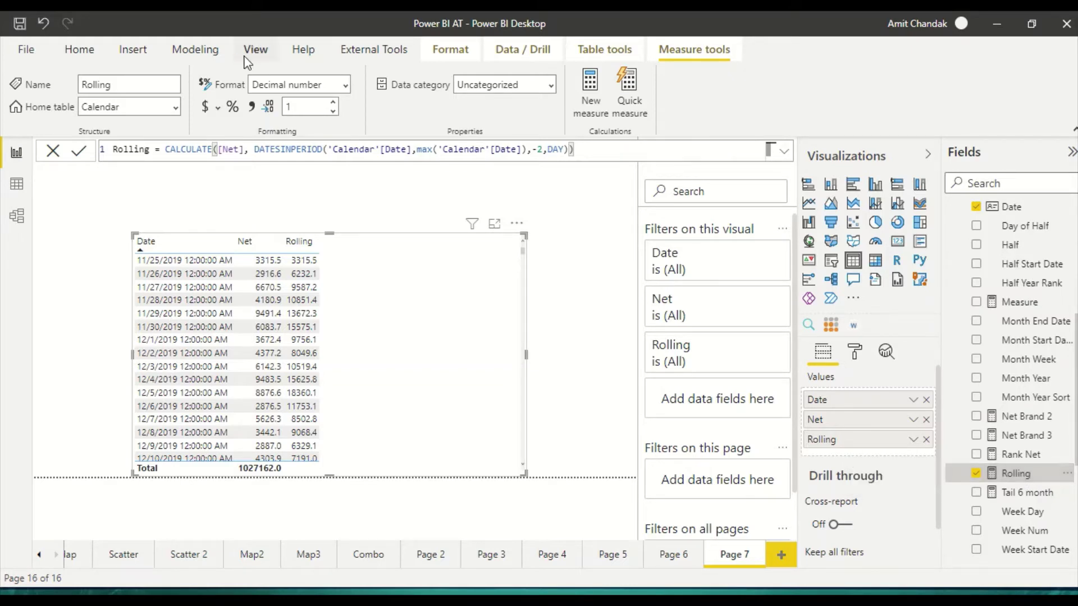
left_click(527, 150)
type("-1")
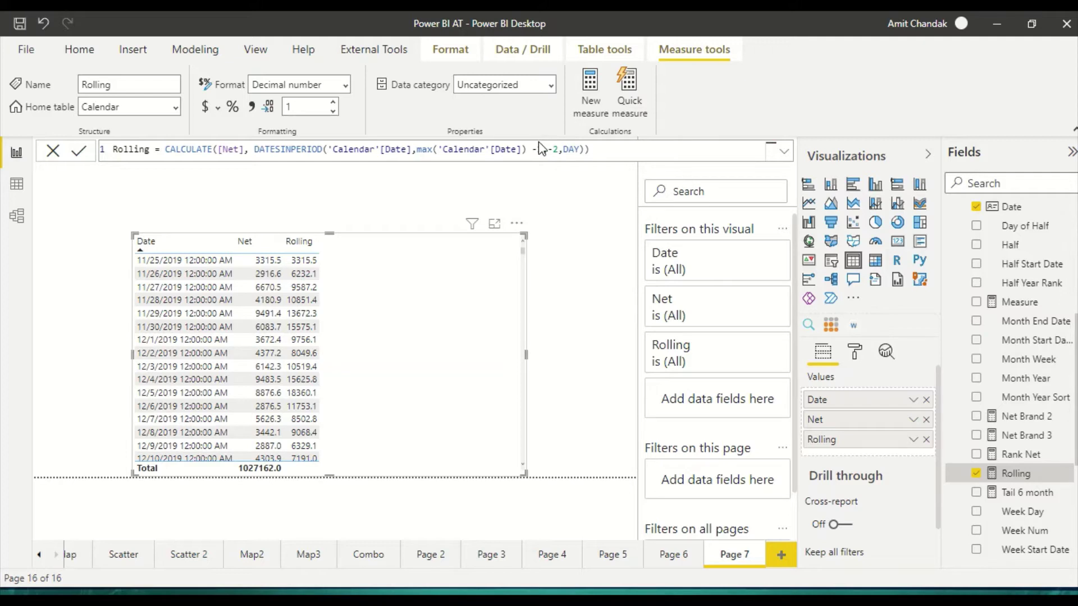
key("Return")
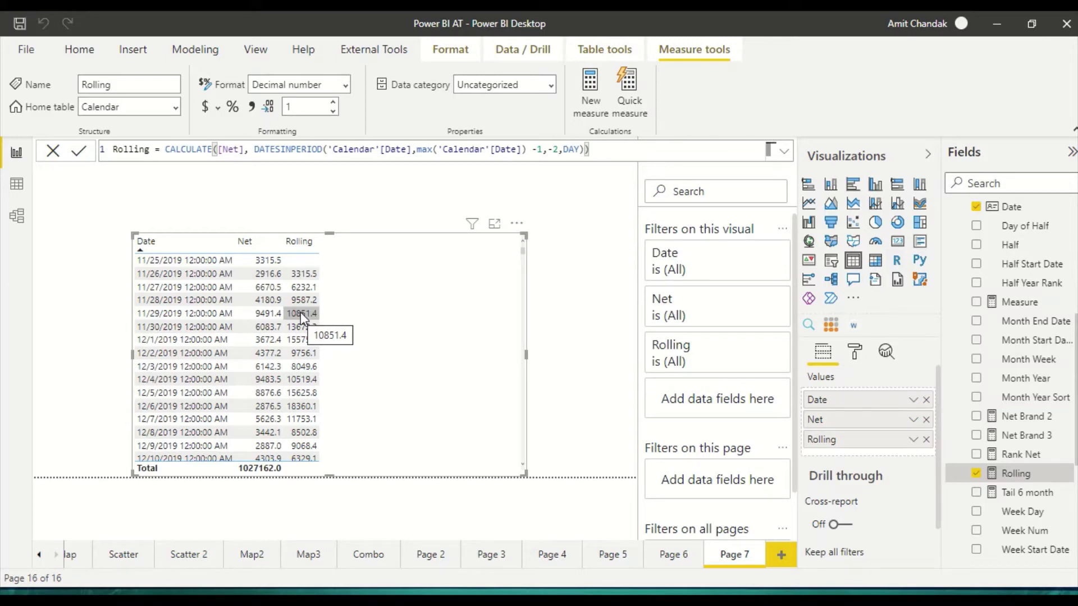
Step: Change the number of intervals in the Rolling measure's DATESINPERIOD to -7 and commit the formula
left_click(555, 149)
key("Delete")
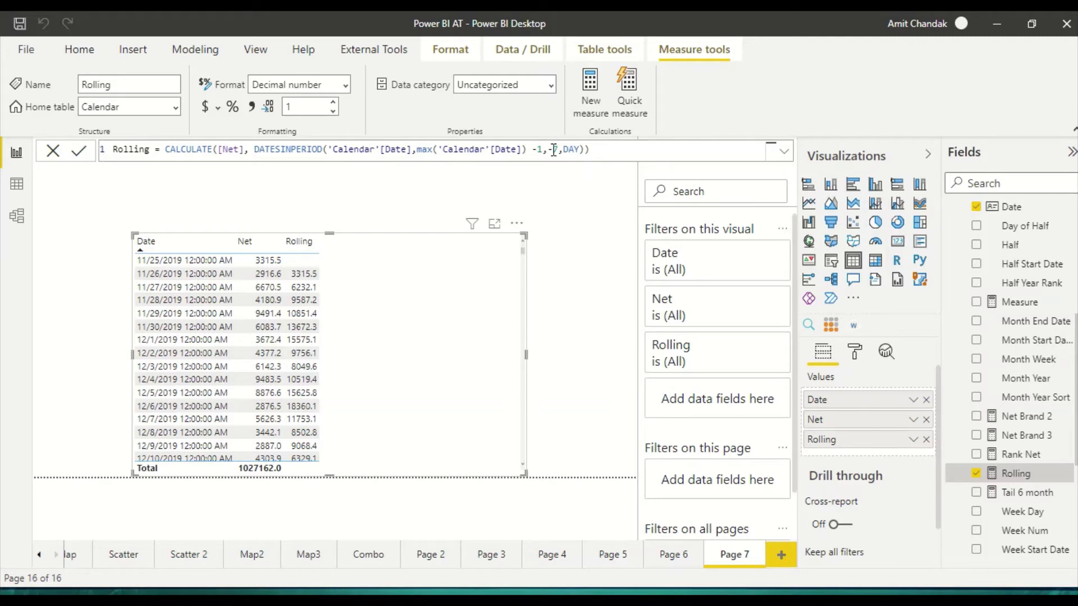
type("7")
key("Return")
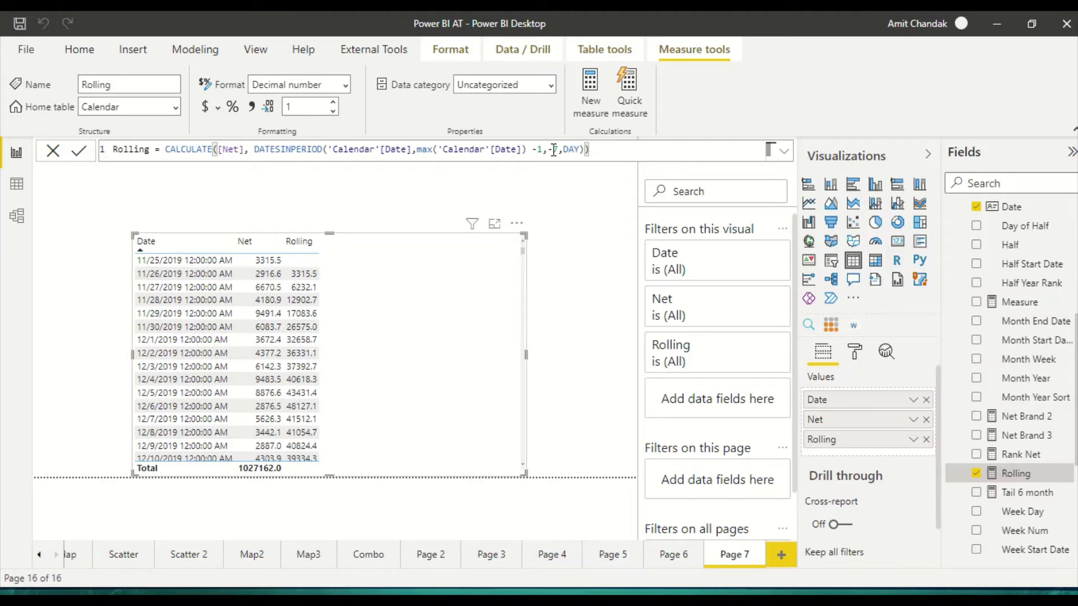
Step: Remove the -1 offset from the start date in the Rolling measure and commit the formula
left_click(542, 150)
key("BackSpace")
key("BackSpace")
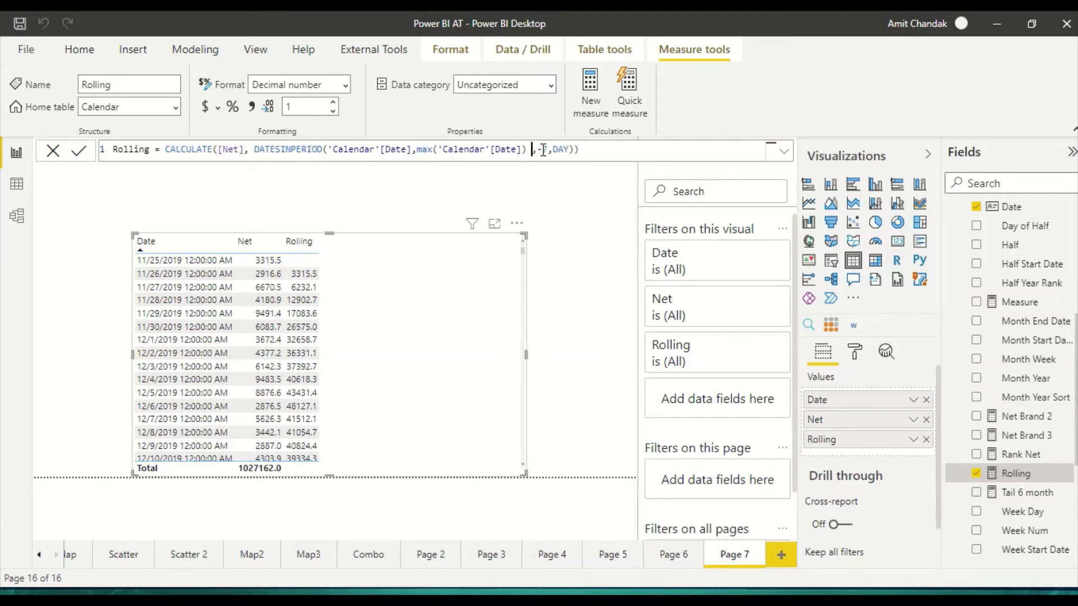
key("Return")
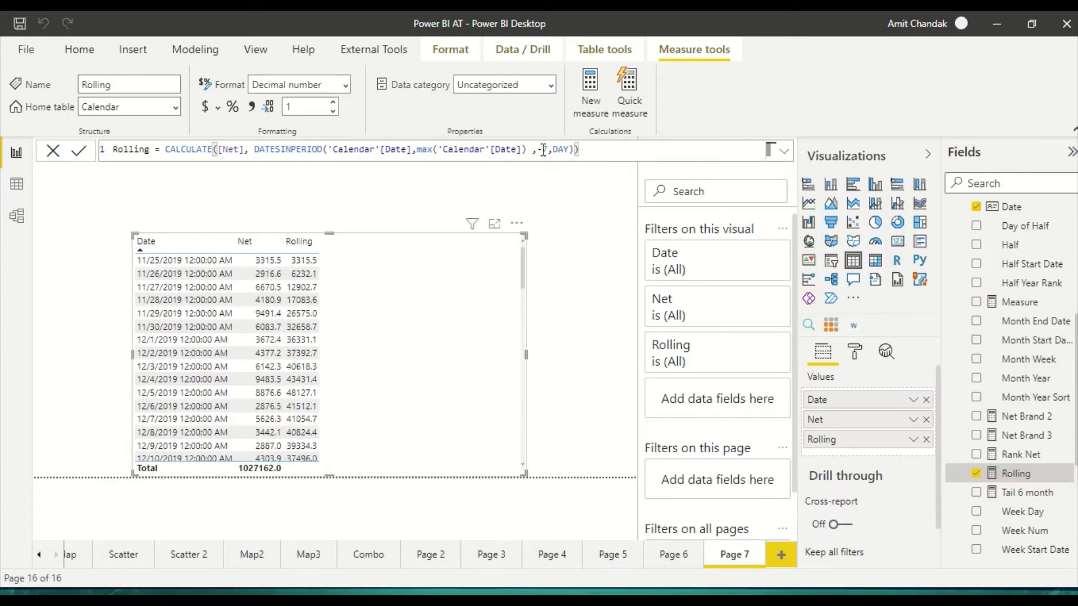
Step: Copy the whole Rolling formula into a new measure
left_click_drag(587, 150, 61, 136)
key("ctrl+c")
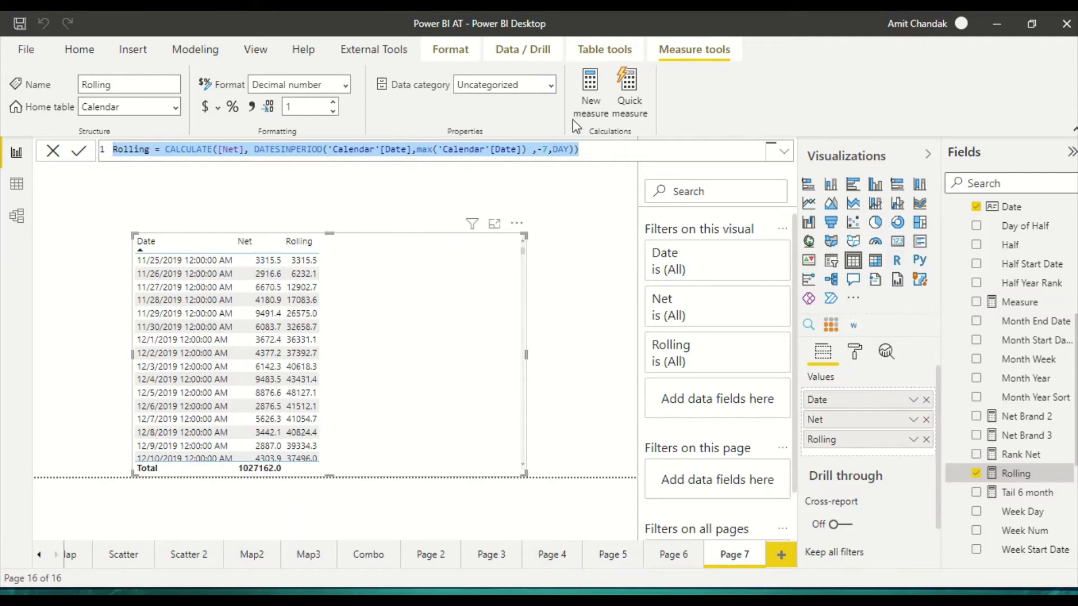
left_click(589, 108)
left_click(589, 108)
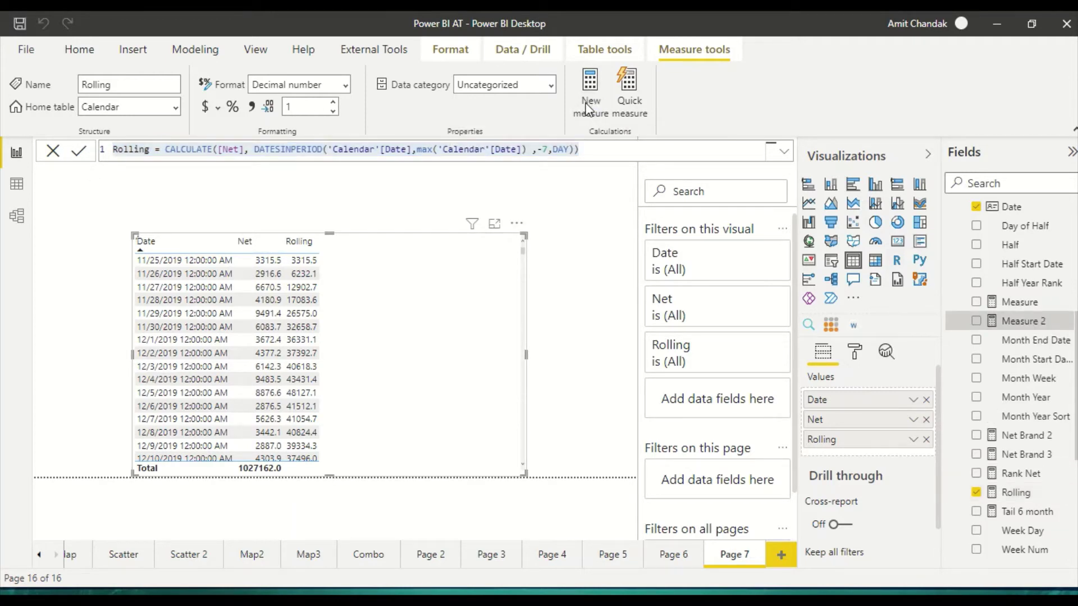
key("ctrl+v")
Step: Rename the copied measure in its formula to Rolling 2 before 2
left_click(156, 150)
type("/ before ")
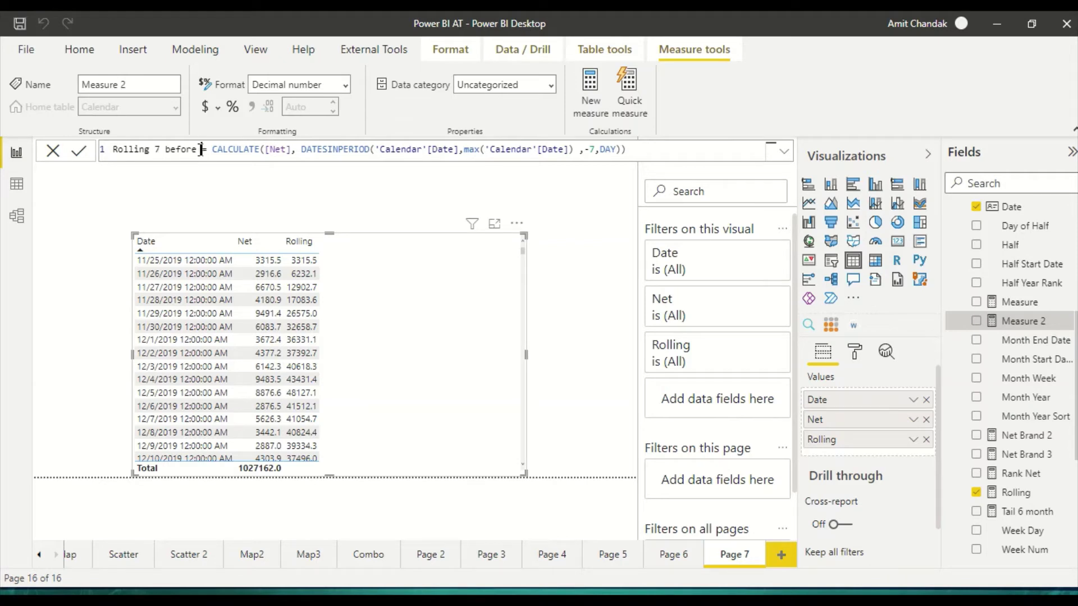
type("7")
double_click(159, 148)
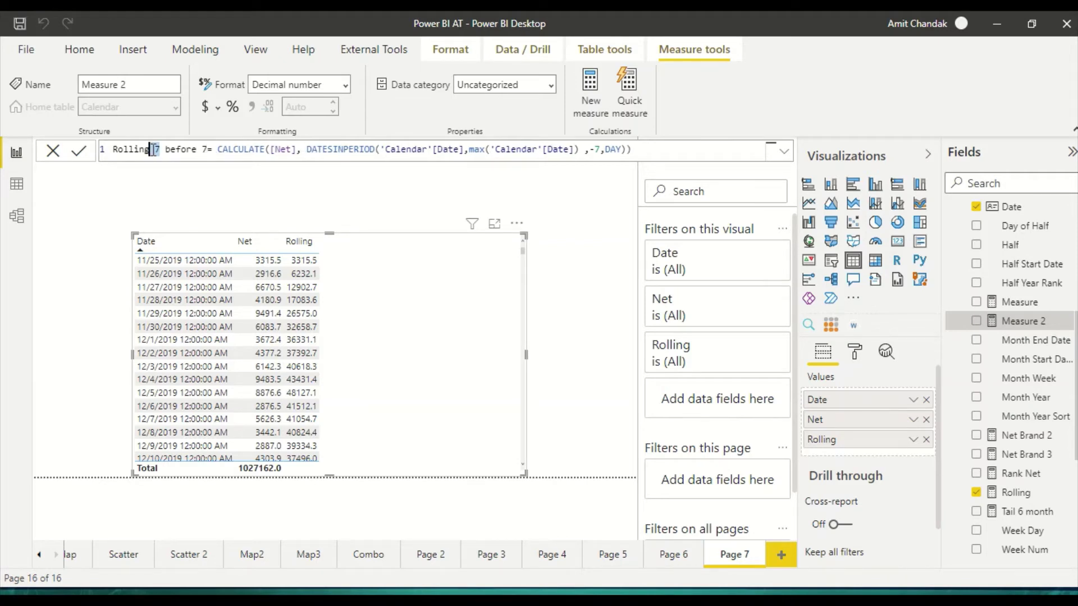
key("BackSpace")
left_click(201, 149)
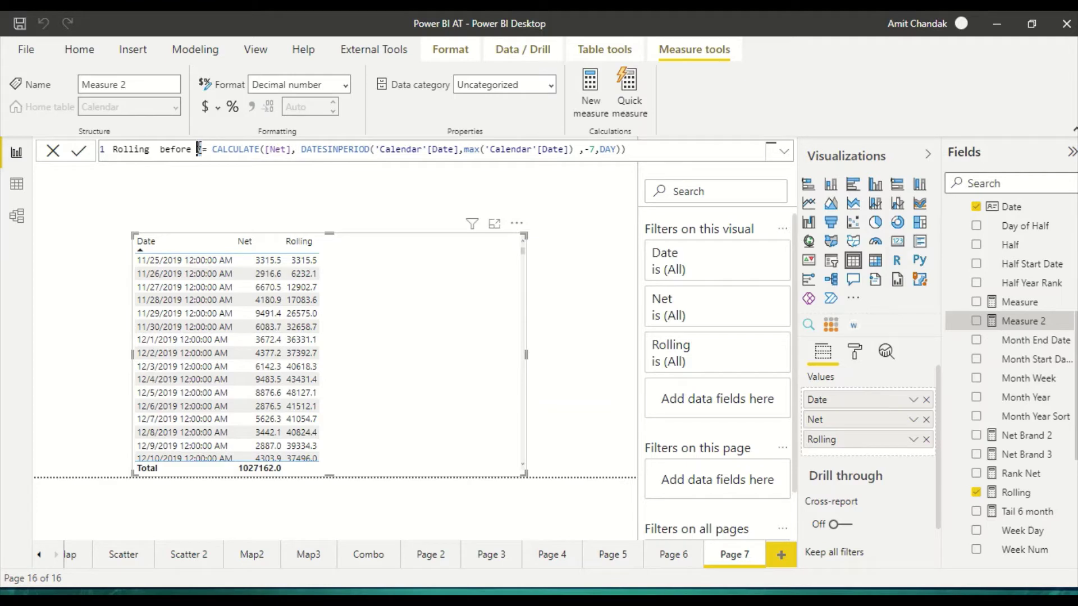
left_click(152, 150)
type("2")
Step: Set the new measure's start date to max('Calendar'[Date])-2 and its number of intervals to -2, and commit it
left_click(585, 149)
type("-2")
left_click(617, 149)
key("BackSpace")
type("2")
key("Return")
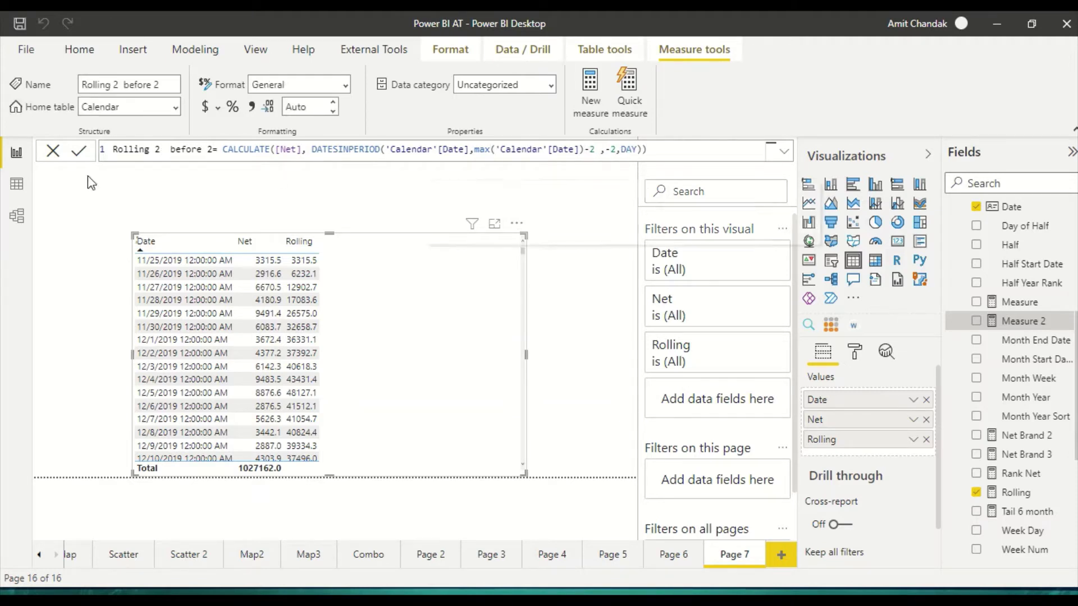
Step: Set the Rolling measure's number of intervals to -2 and commit the formula
left_click(1011, 478)
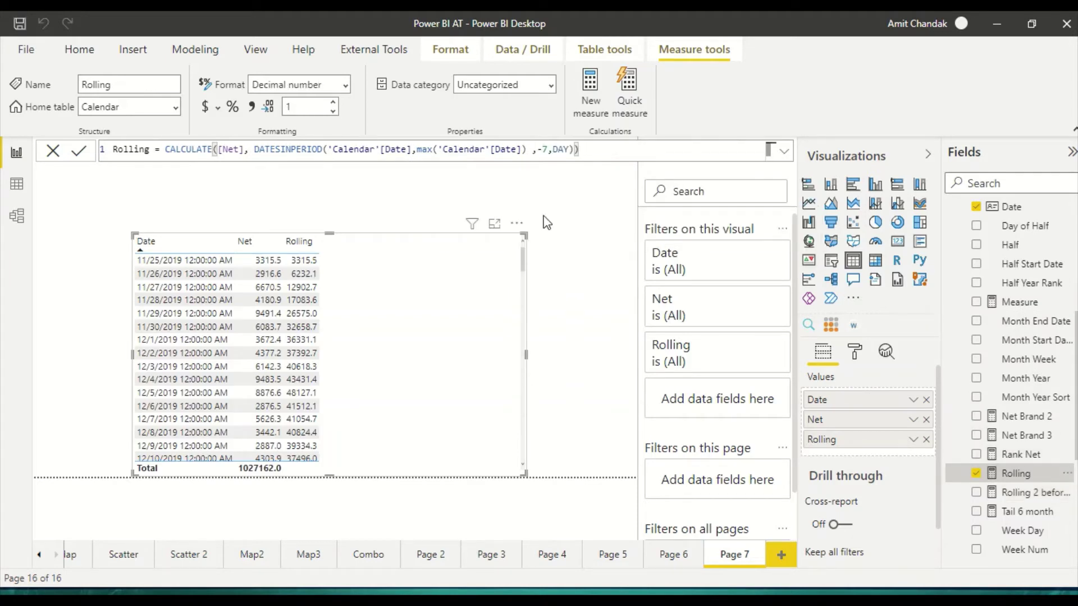
left_click(544, 150)
key("BackSpace")
type("2")
key("Return")
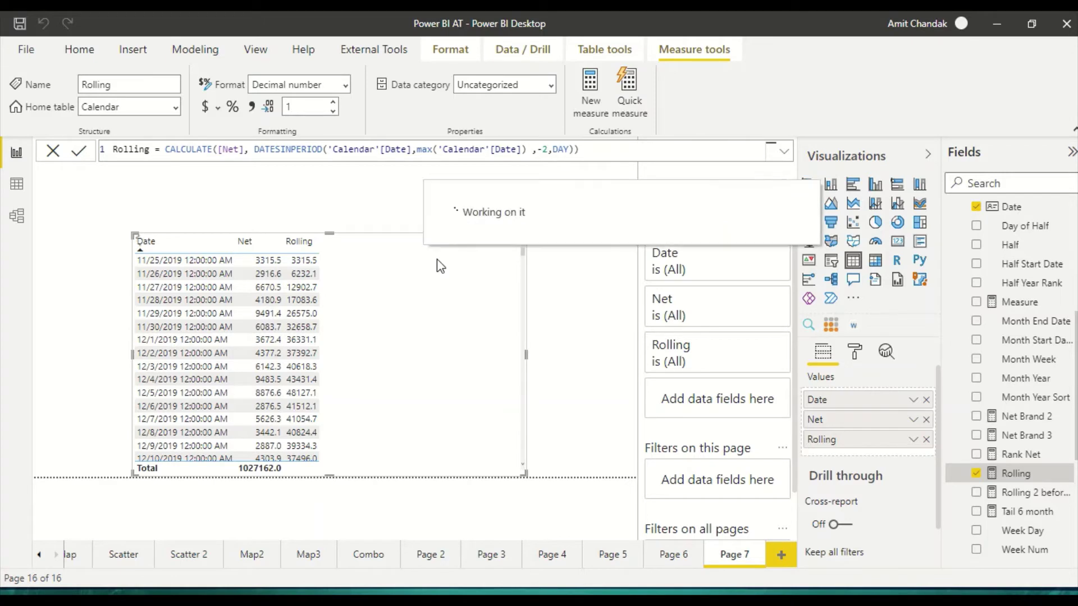
Step: Add the Rolling 2 before 2 measure to the table and highlight individual date rows to compare the rolling values
left_click_drag(1023, 493, 404, 269)
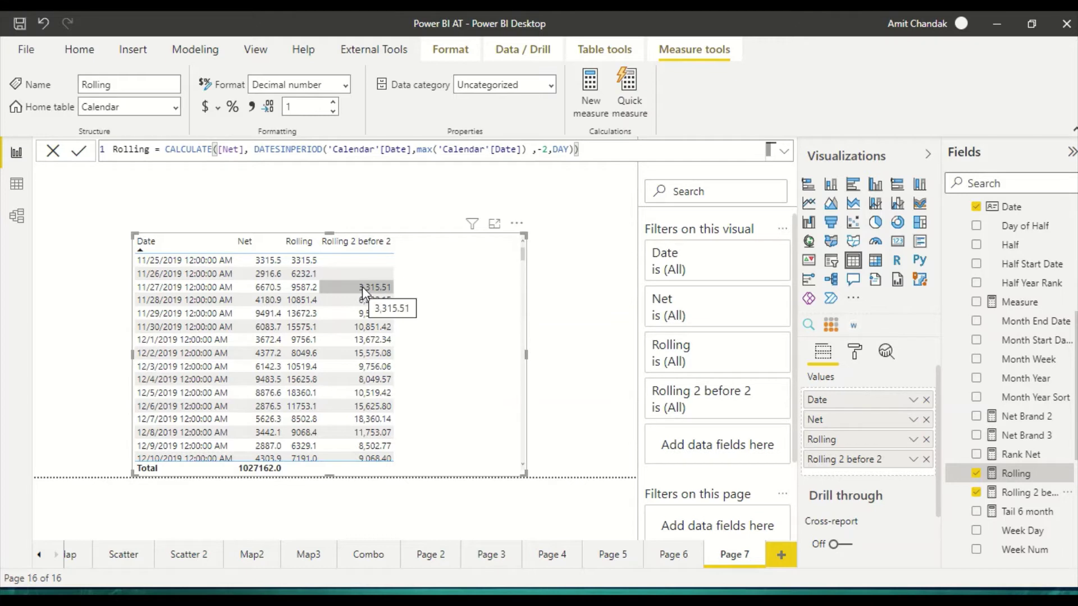
left_click(309, 315)
left_click(309, 300)
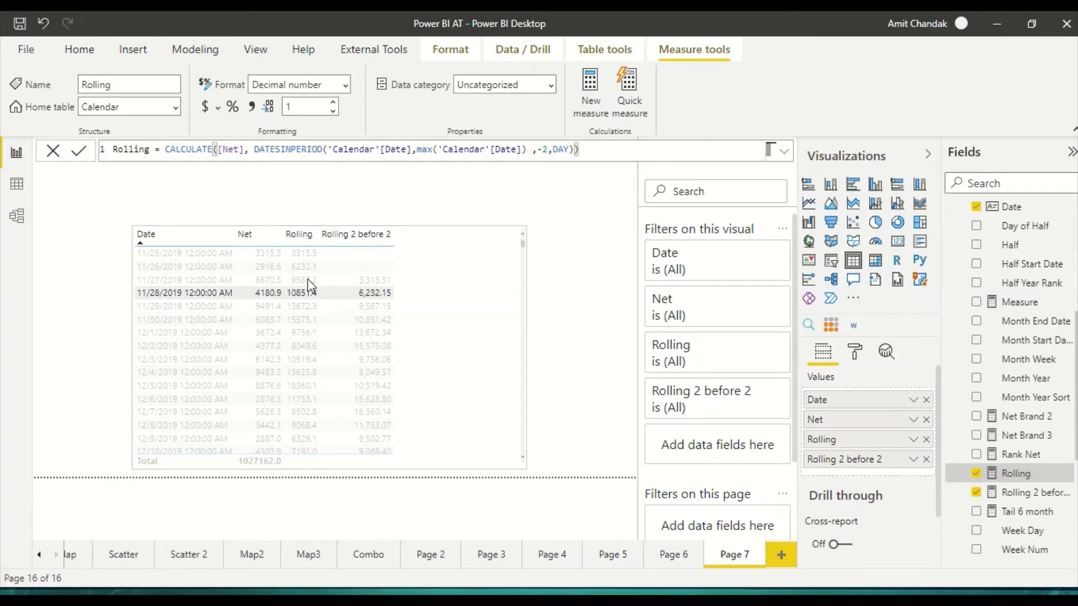
left_click(264, 285)
left_click(264, 261)
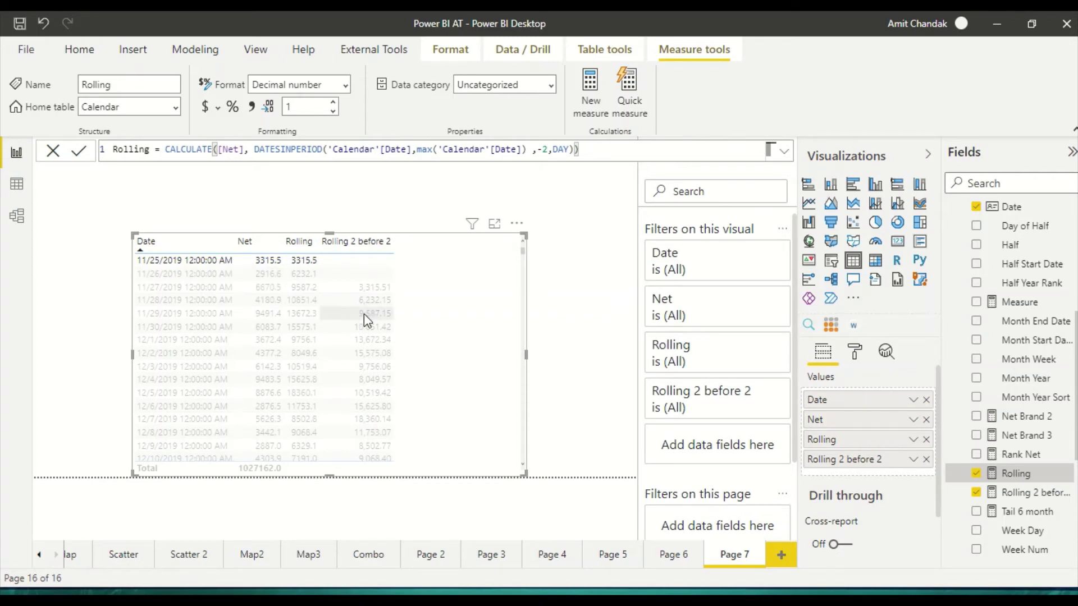
left_click(428, 325)
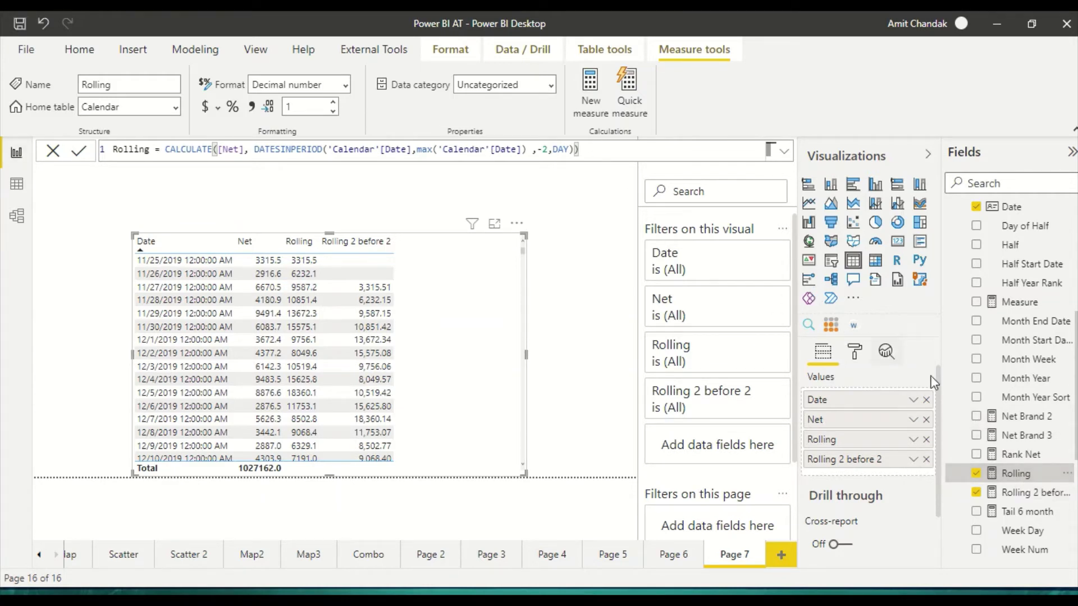
Step: Copy the whole Rolling formula into another new measure
triple_click(625, 149)
key("ctrl+c")
left_click(589, 86)
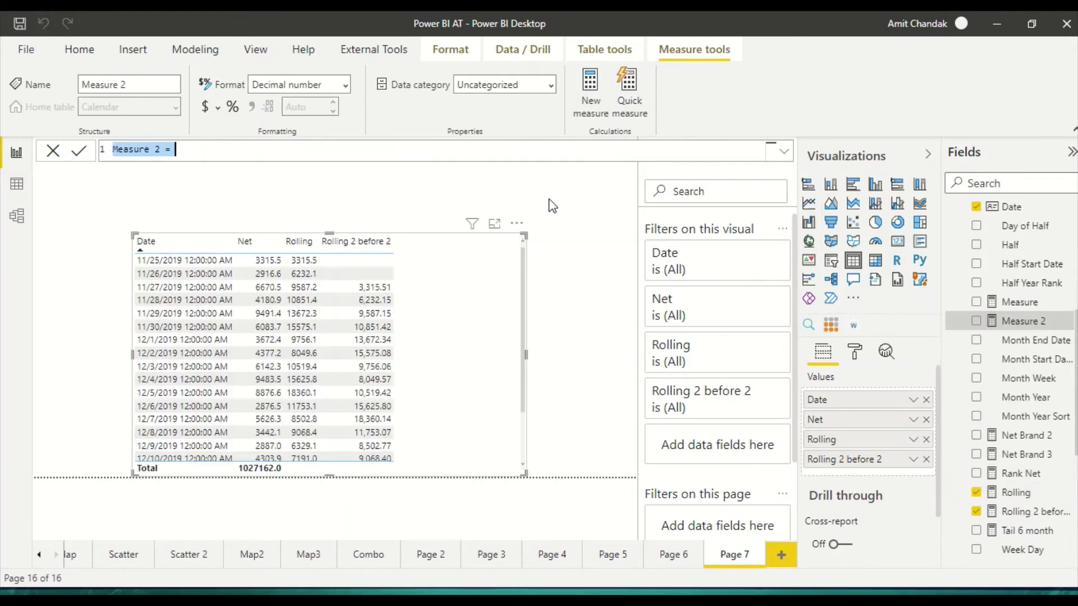
key("ctrl+v")
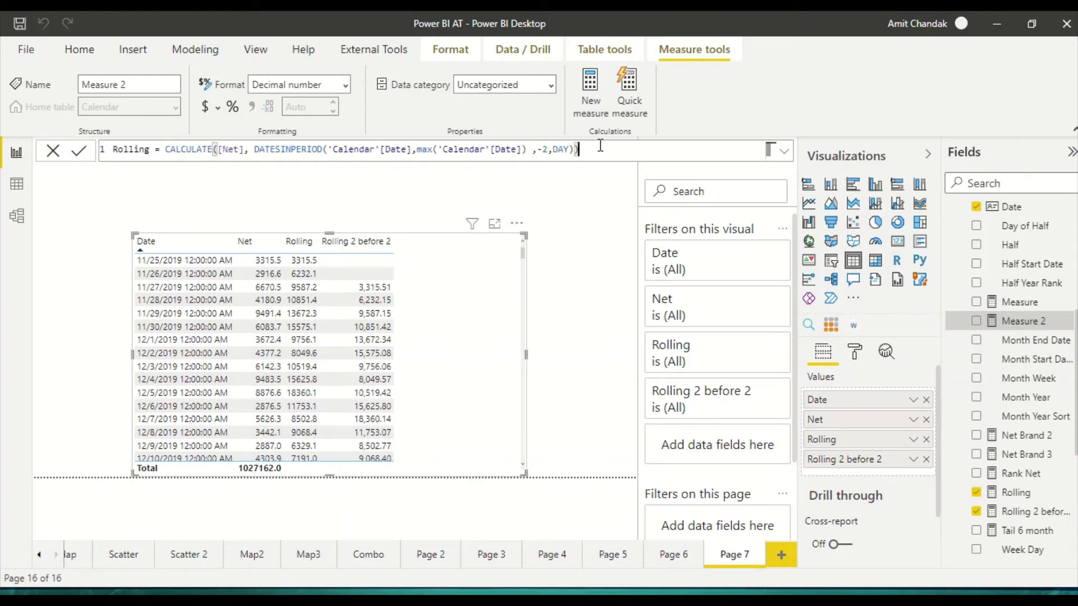
Step: Define the copied measure as Avg Rolling with its CALCULATE result divided by 2, and add it to the table
type("/2")
left_click(113, 150)
type("Avg")
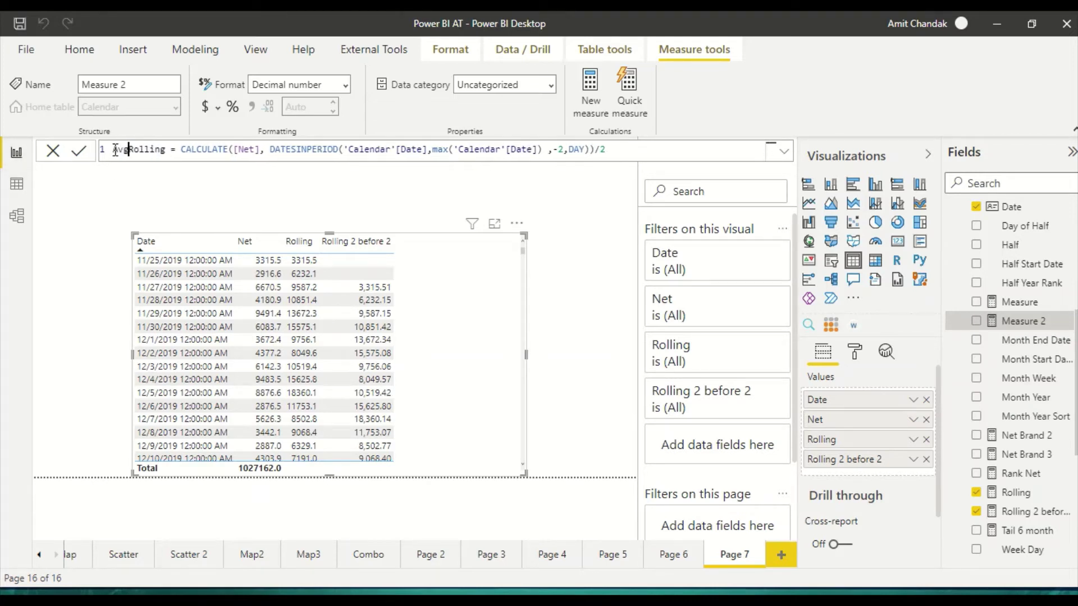
key("Return")
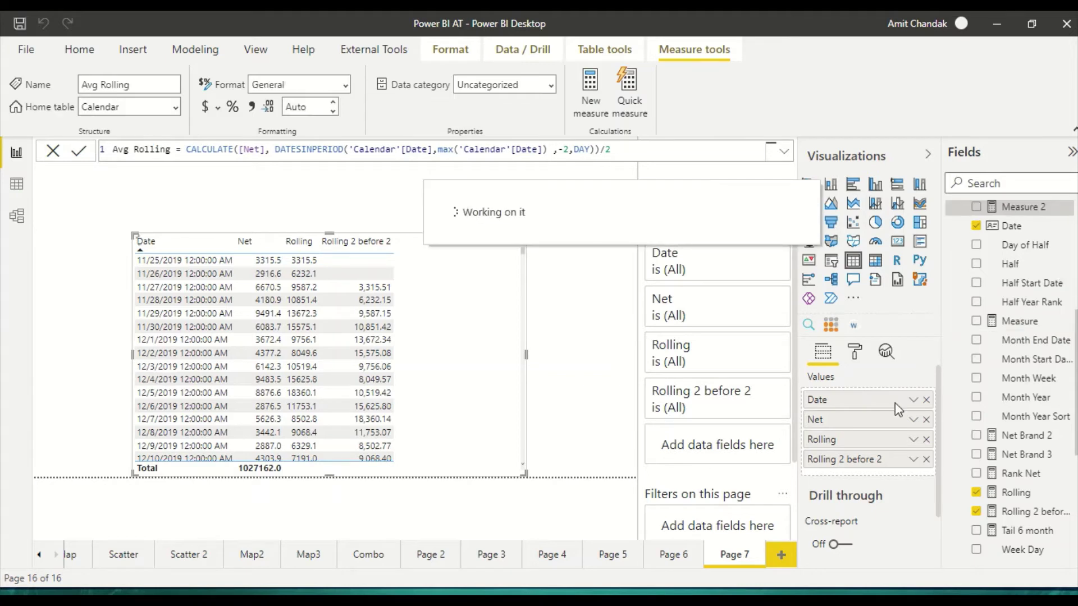
left_click_drag(1020, 207, 447, 272)
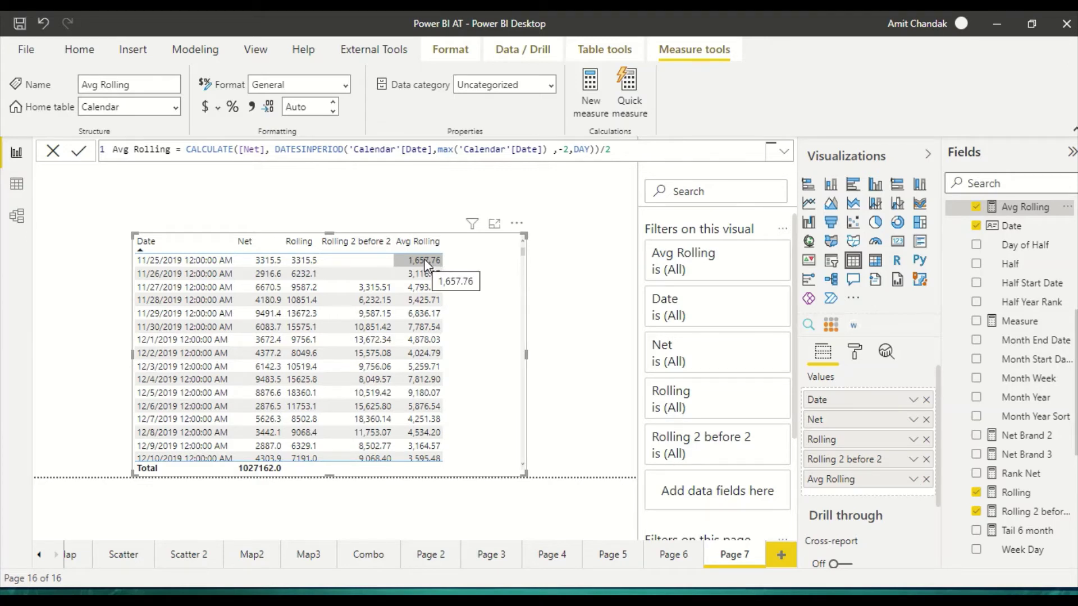
Step: Remove the division by 2 from the end of the Avg Rolling formula
left_click(633, 152)
key("BackSpace")
key("BackSpace")
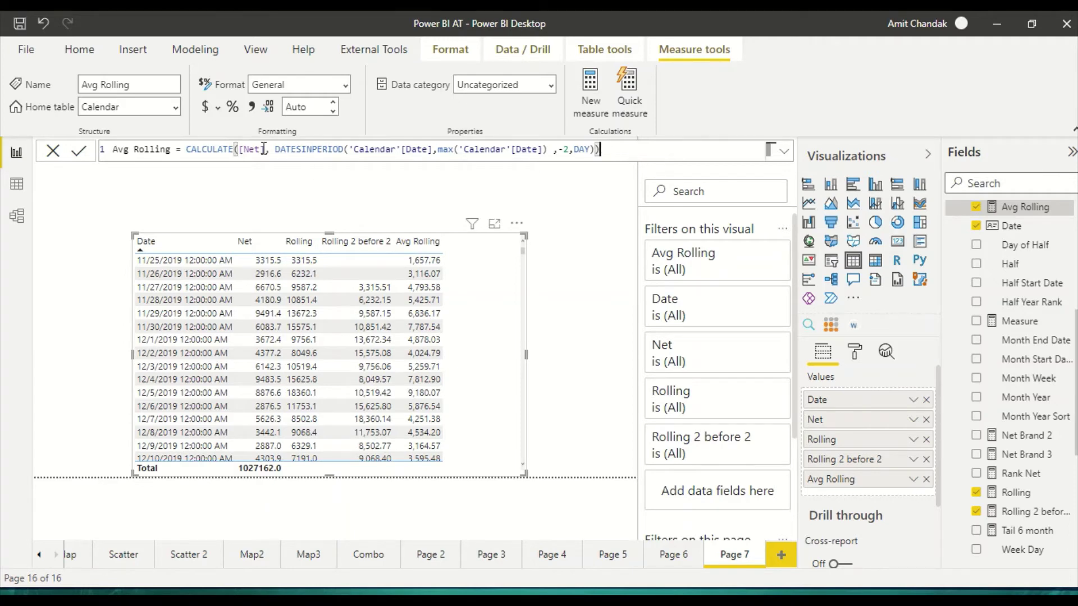
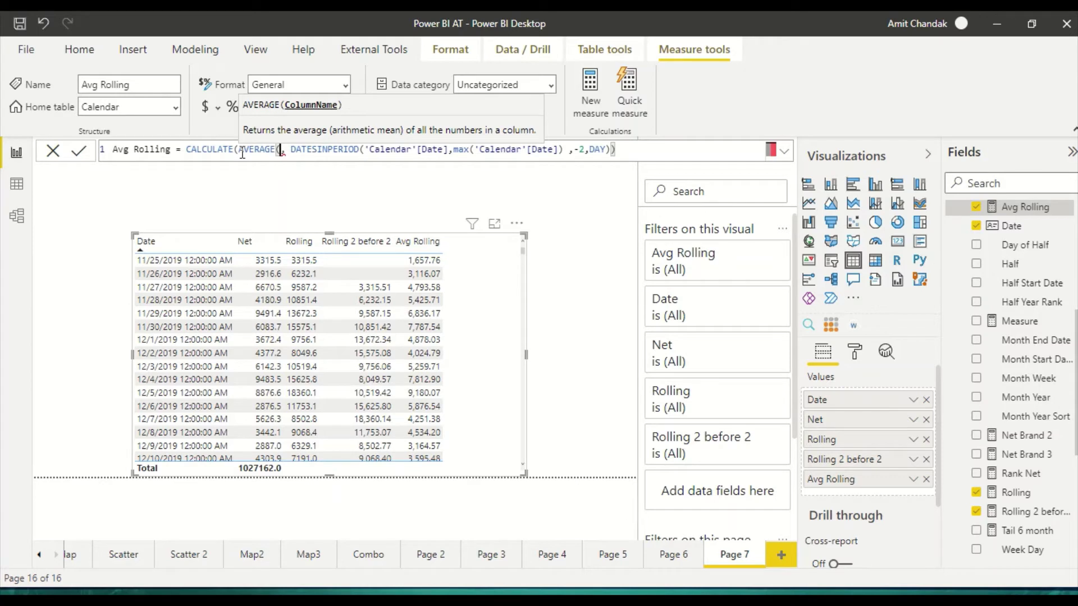
Step: Try AVERAGE(Sales[Gross Margin Amount]) as the expression evaluated by CALCULATE in Avg Rolling
type("Sales")
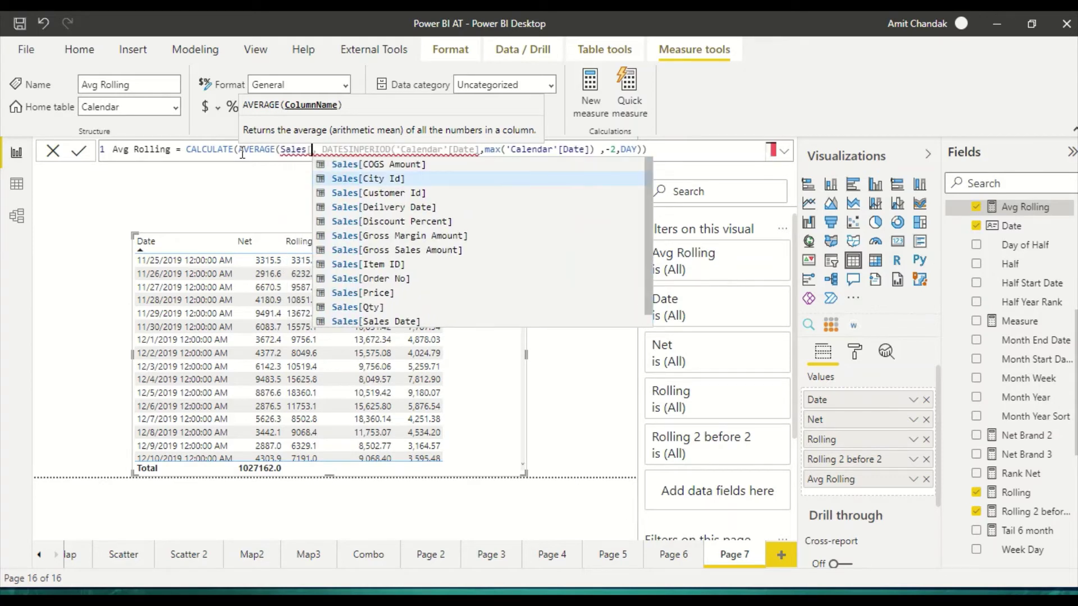
key("Down")
key("Down")
key("Down")
key("Down")
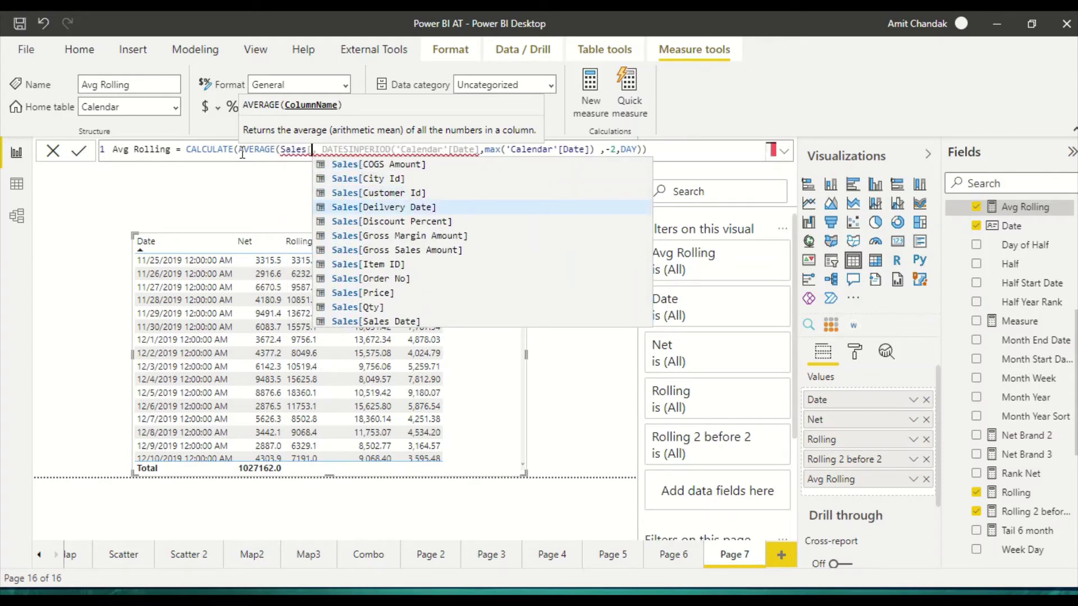
scroll(454, 310, "down", 1)
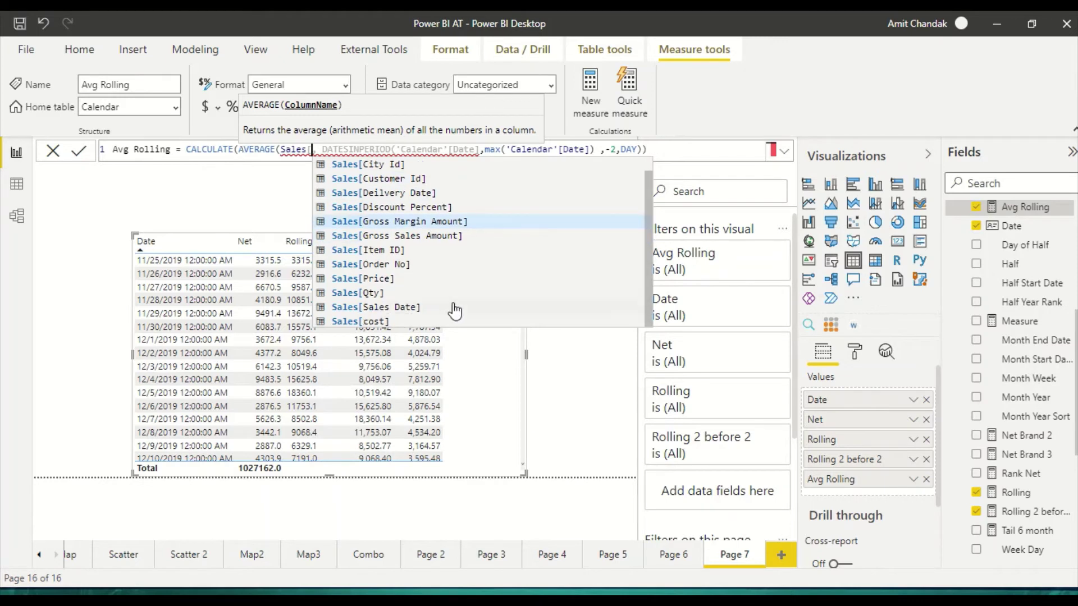
scroll(455, 311, "up", 1)
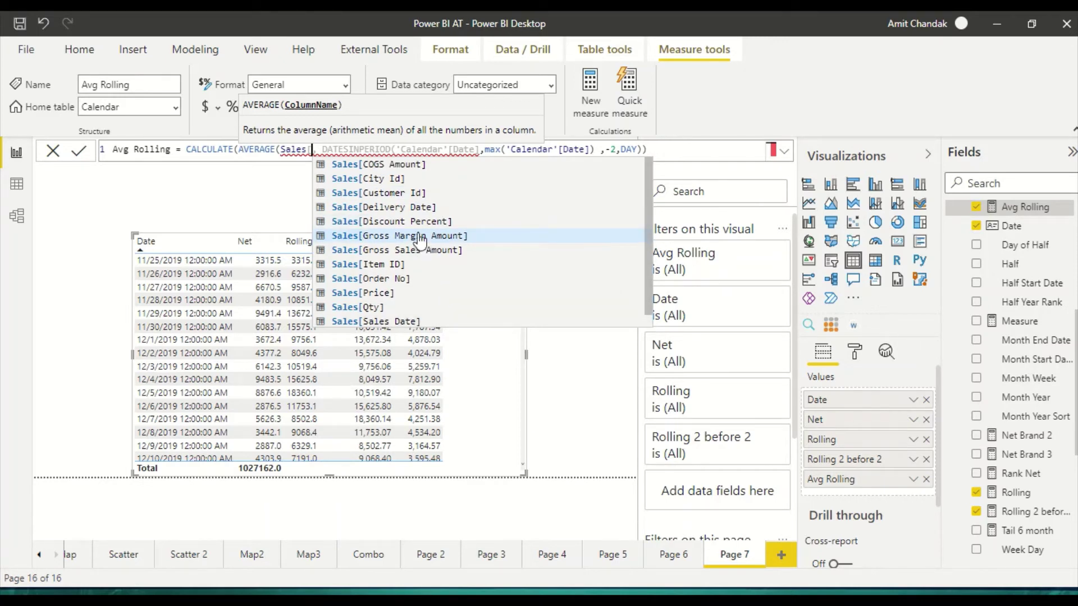
left_click(316, 150)
left_click_drag(316, 149, 281, 151)
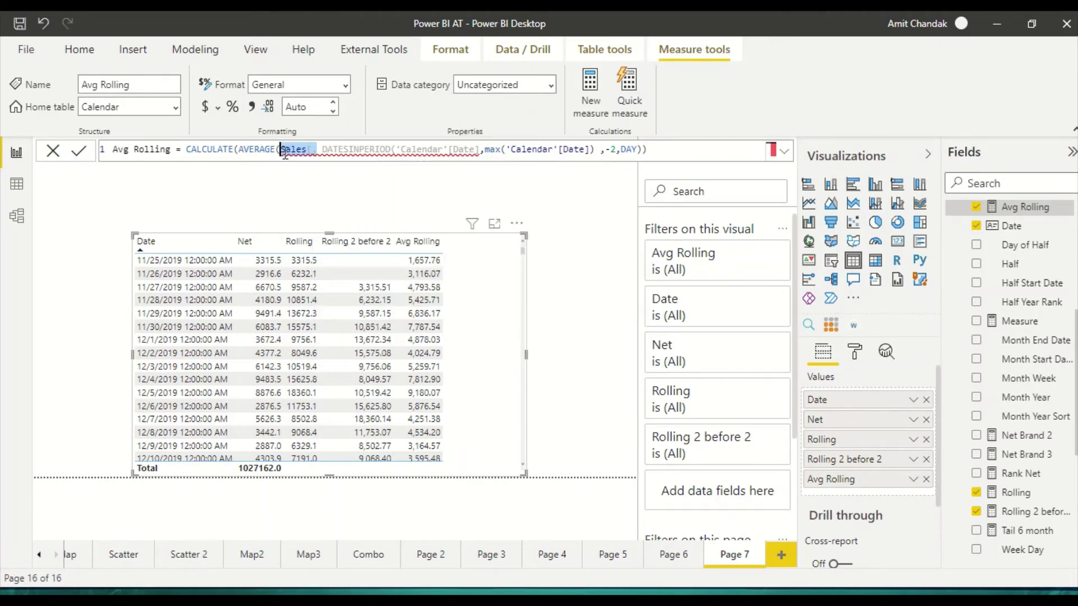
left_click(312, 151)
type("Gro")
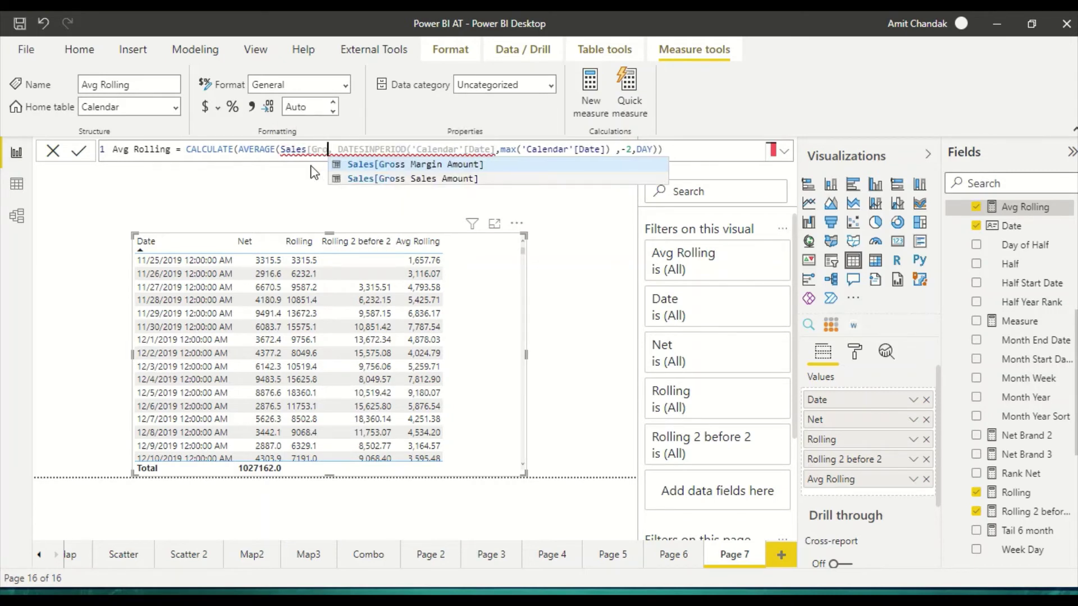
key("Tab")
type(")")
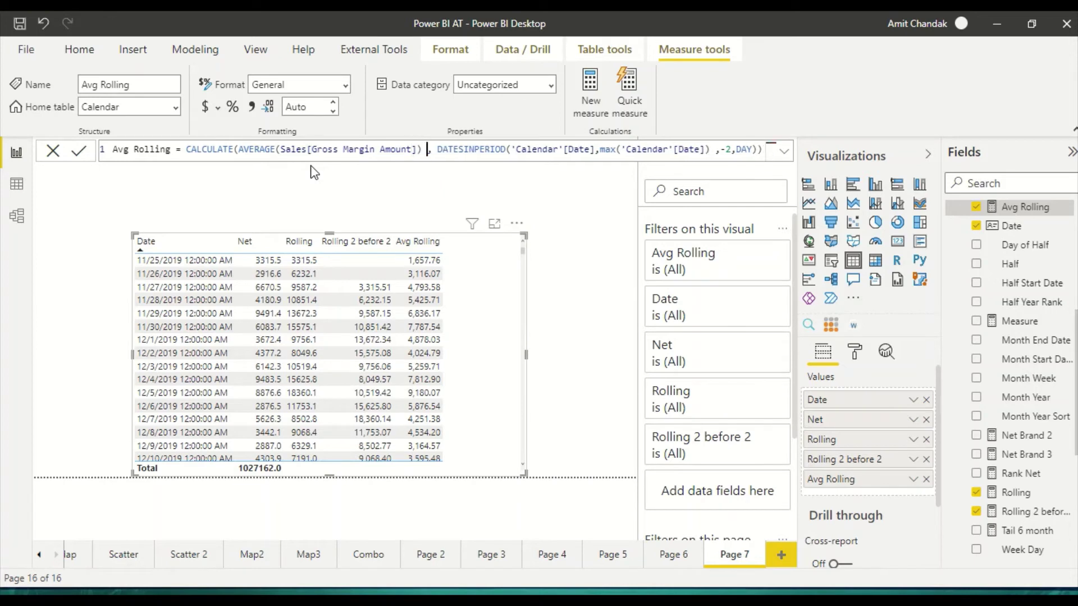
Step: Try to subtract Sum(Sales[Discount Percent]) from the average in the Avg Rolling formula
key("Delete")
type("-Sum(")
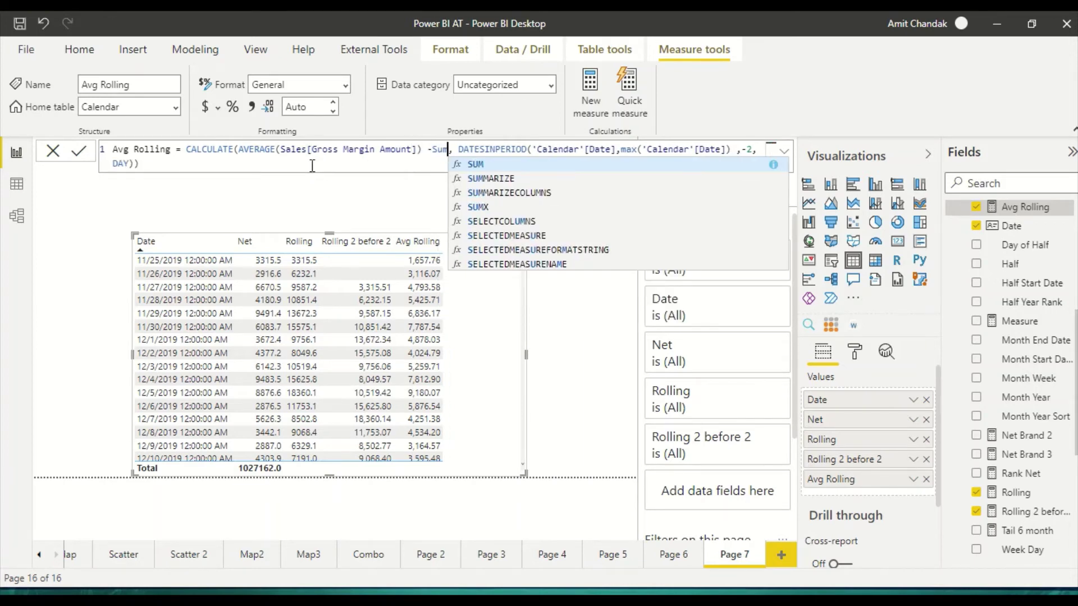
type("dis")
key("Tab")
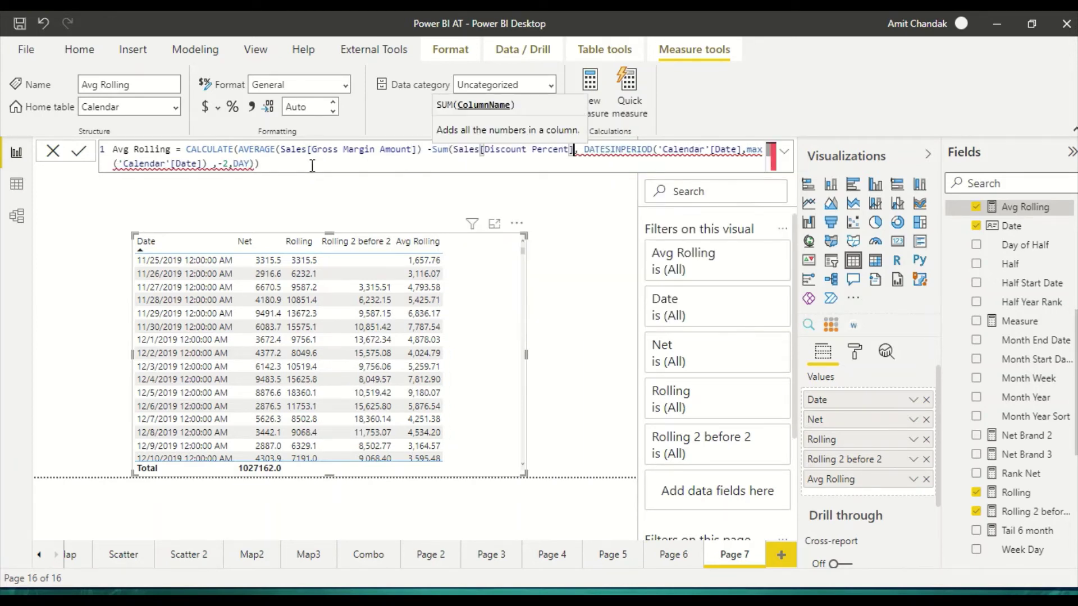
Step: Erase the discount sum and the gross margin average from CALCULATE's first argument in Avg Rolling
key("BackSpace")
key("BackSpace")
key("BackSpace")
key("BackSpace")
key("BackSpace")
key("BackSpace")
key("BackSpace")
key("BackSpace")
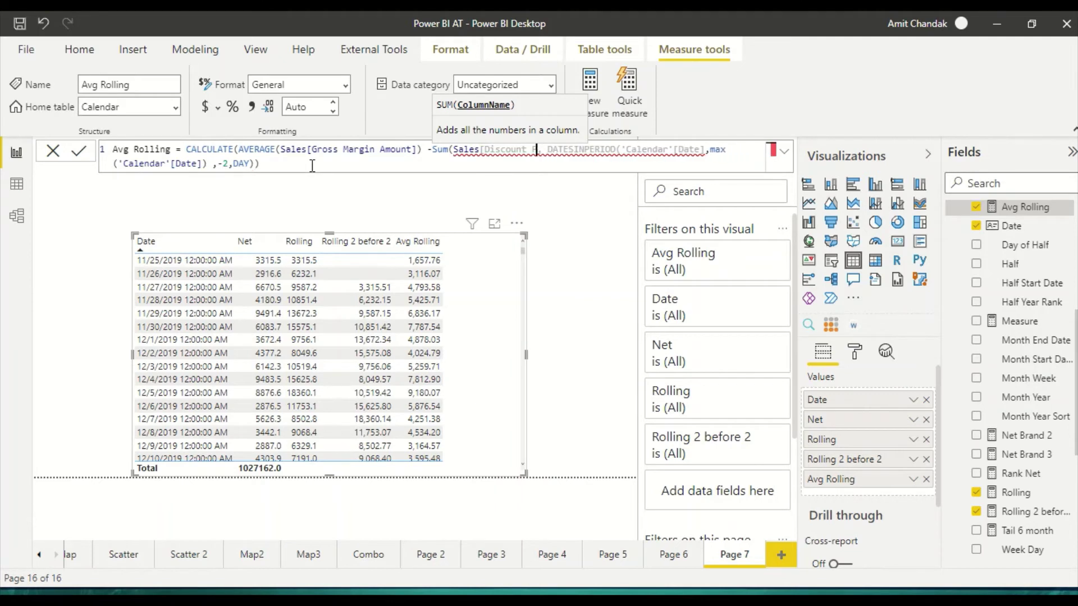
type("A")
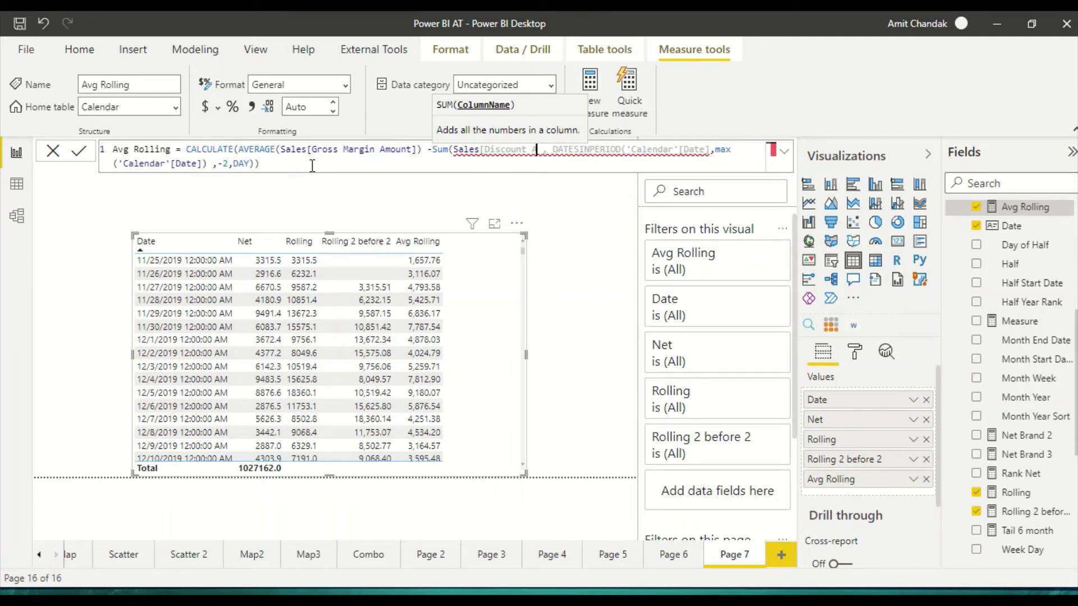
key("BackSpace")
key("BackSpace")
key("BackSpace")
key("BackSpace")
key("BackSpace")
key("BackSpace")
key("BackSpace")
key("BackSpace")
key("BackSpace")
key("BackSpace")
key("BackSpace")
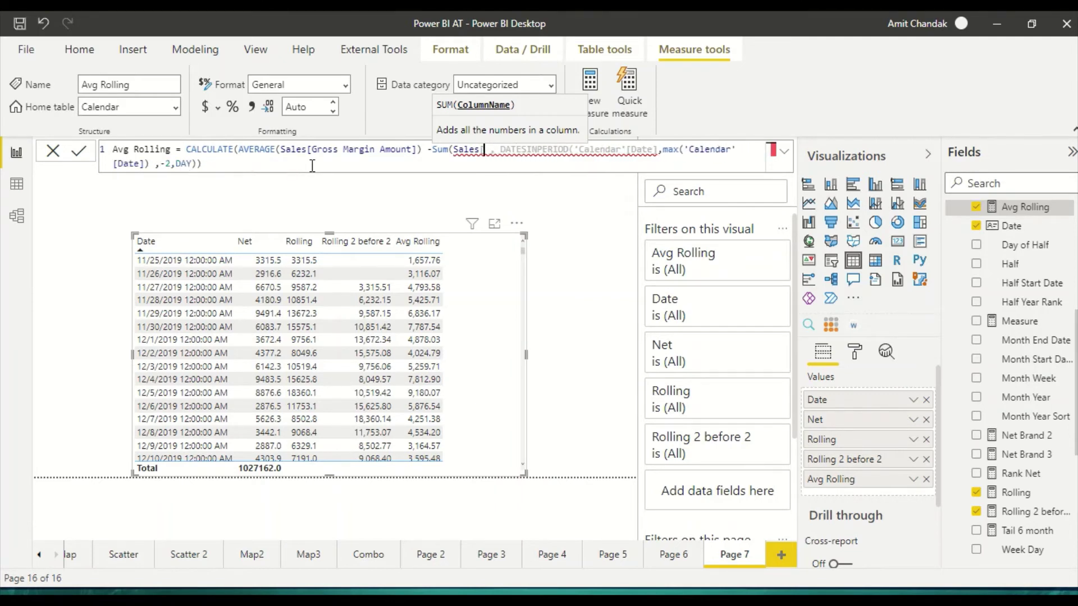
key("BackSpace")
key("BackSpace")
key("BackSpace")
key("BackSpace")
key("BackSpace")
key("BackSpace")
key("BackSpace")
key("BackSpace")
key("BackSpace")
key("BackSpace")
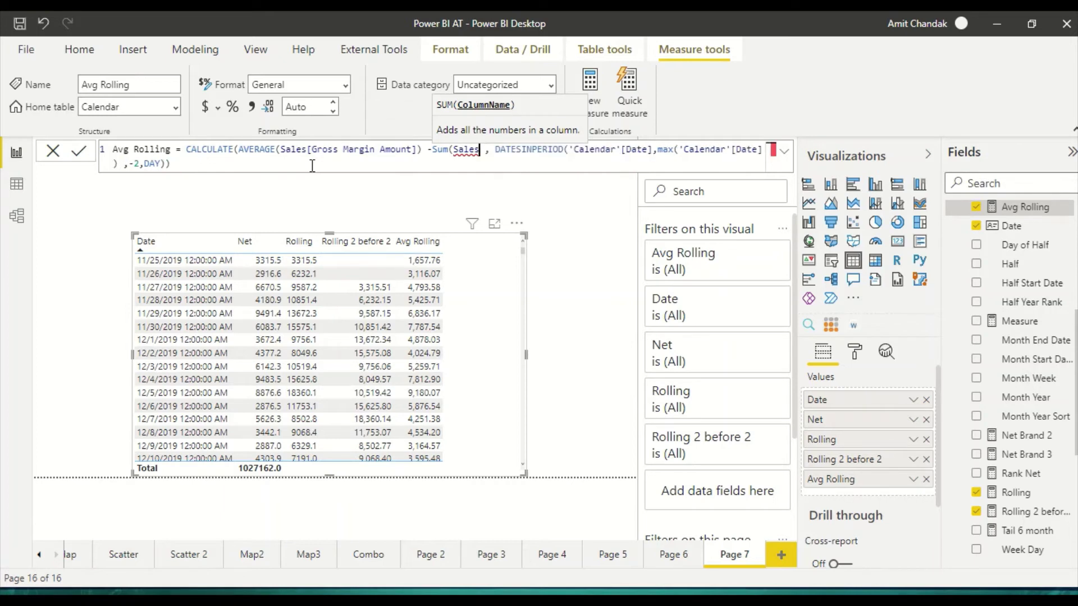
key("BackSpace")
key("BackSpace")
key("BackSpace")
key("BackSpace")
key("BackSpace")
key("BackSpace")
key("BackSpace")
key("BackSpace")
key("BackSpace")
key("BackSpace")
key("BackSpace")
key("BackSpace")
key("BackSpace")
key("BackSpace")
key("BackSpace")
key("BackSpace")
key("BackSpace")
key("BackSpace")
key("BackSpace")
key("BackSpace")
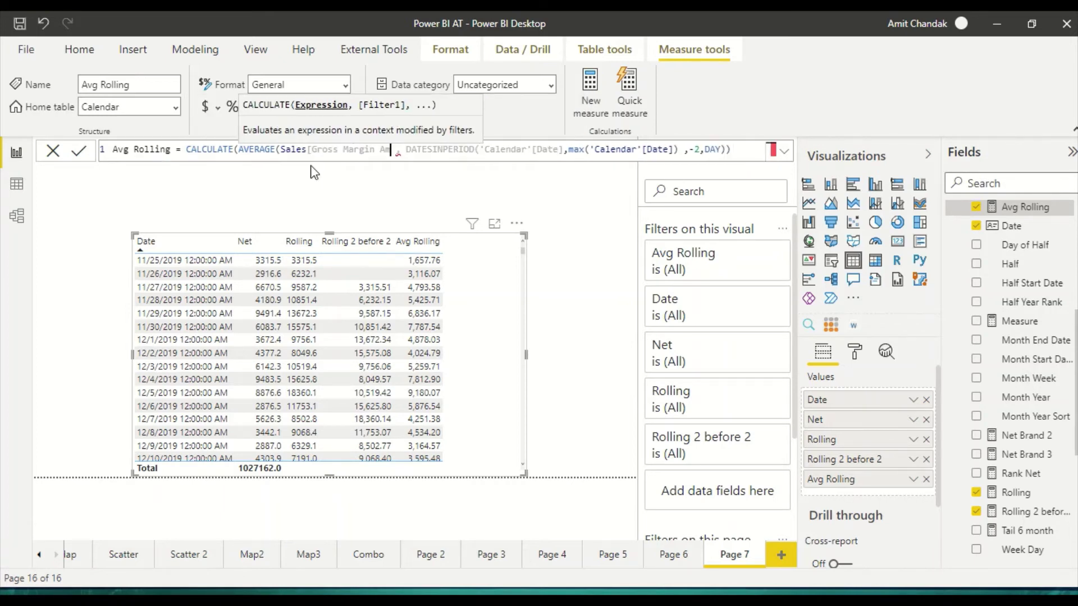
key("BackSpace")
key("BackSpace")
key("BackSpace")
key("BackSpace")
key("BackSpace")
key("BackSpace")
key("BackSpace")
key("BackSpace")
key("BackSpace")
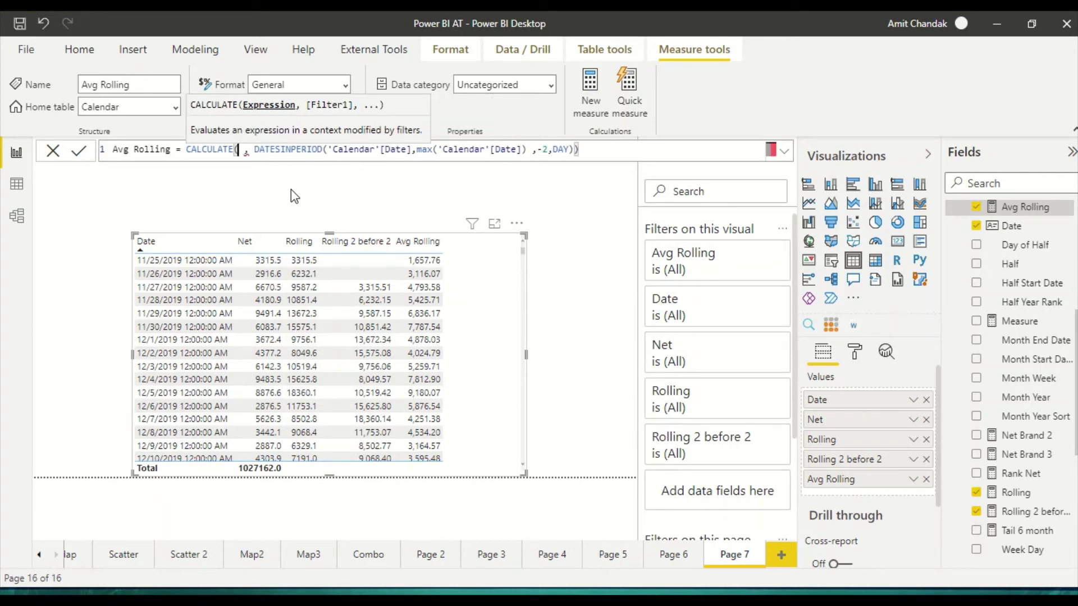
Step: Enter AVERAGE(Sales[Gross Sales Amount]) as CALCULATE's expression in Avg Rolling and commit the formula
type("Gr")
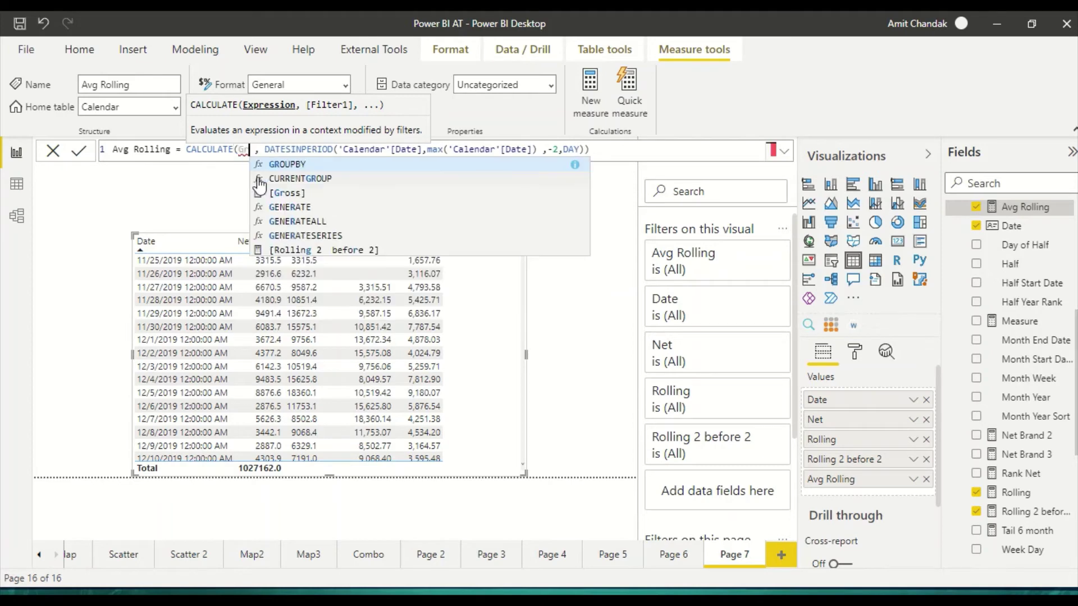
key("BackSpace")
key("BackSpace")
type("s")
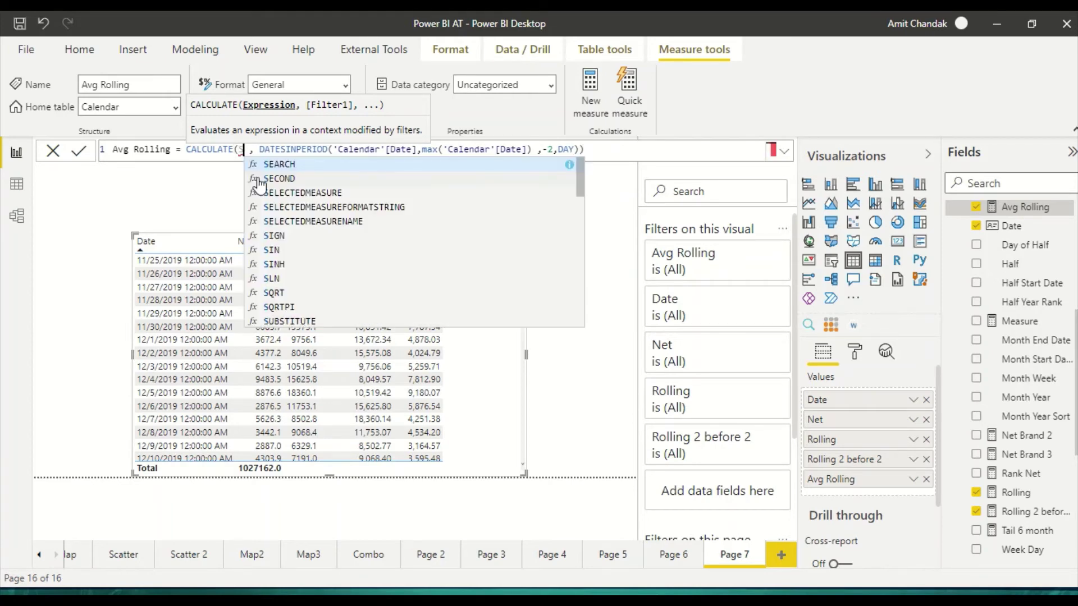
type("ve")
key("Tab")
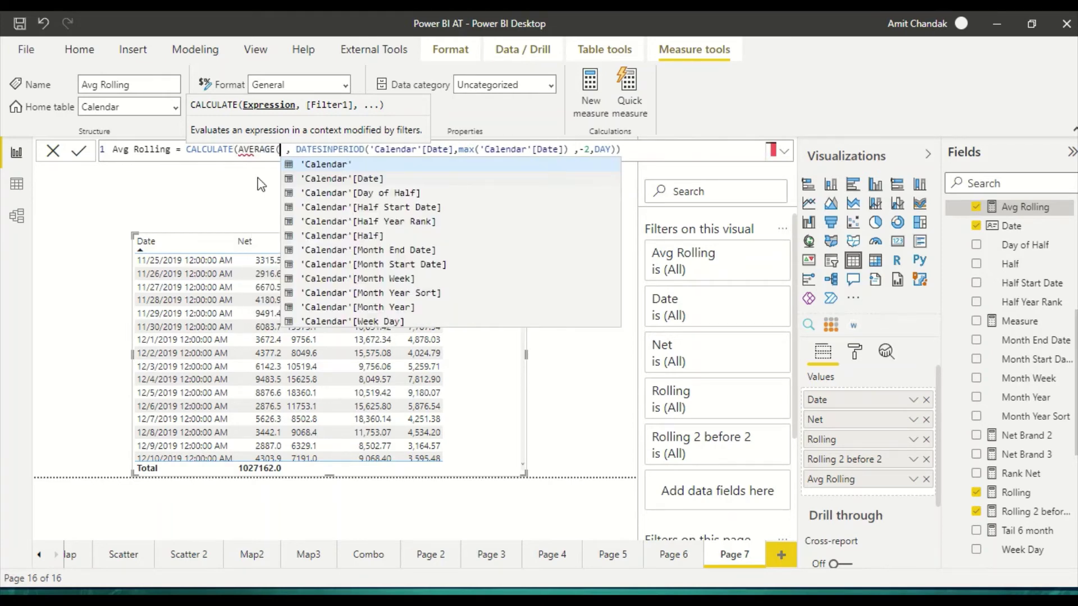
type("Gro")
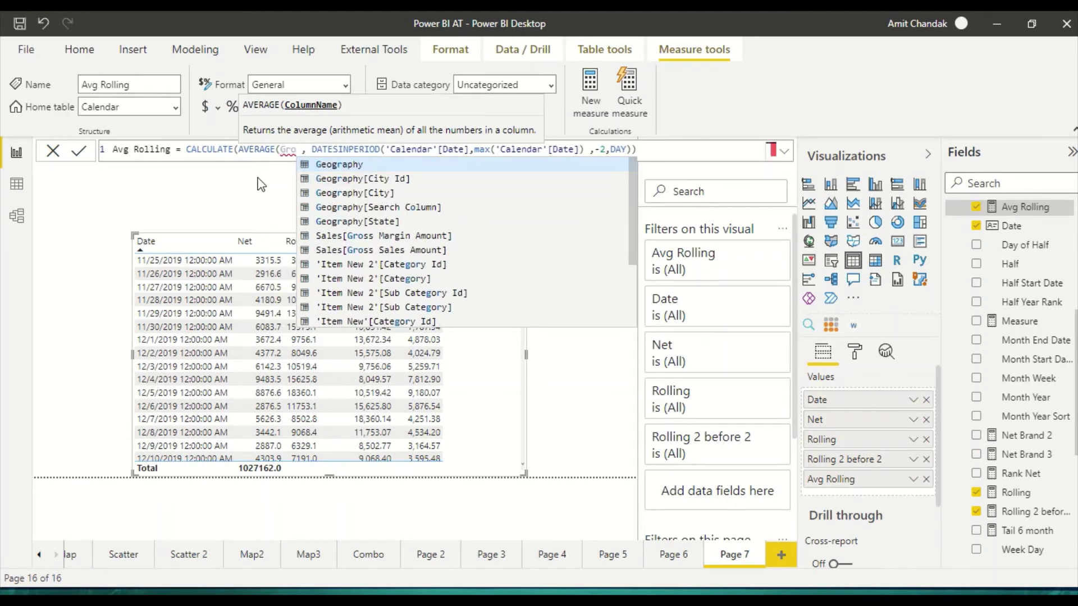
type("ss")
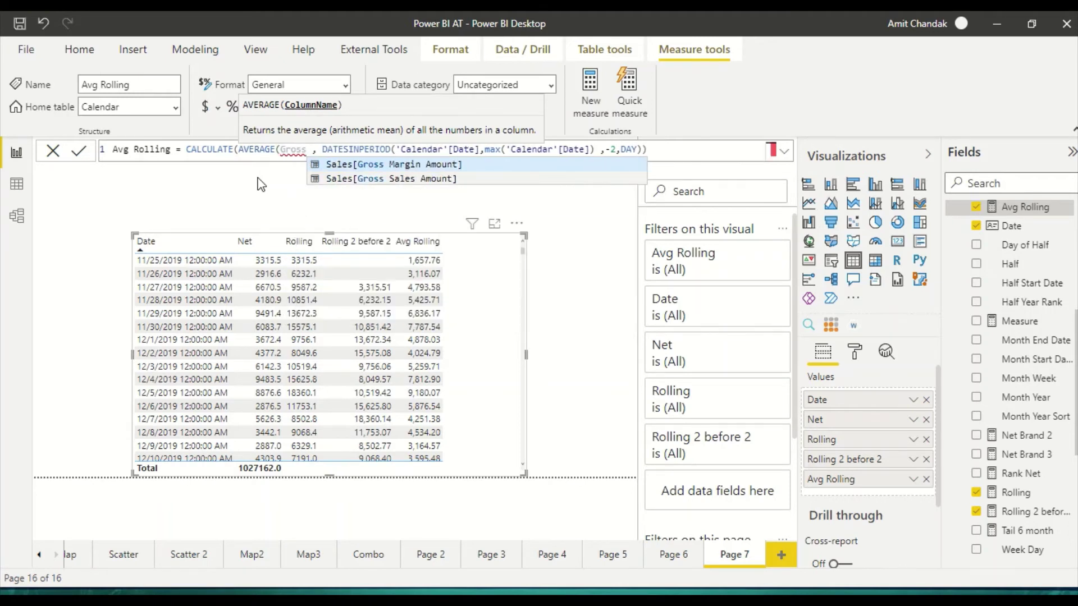
key("Down")
key("Tab")
type(")")
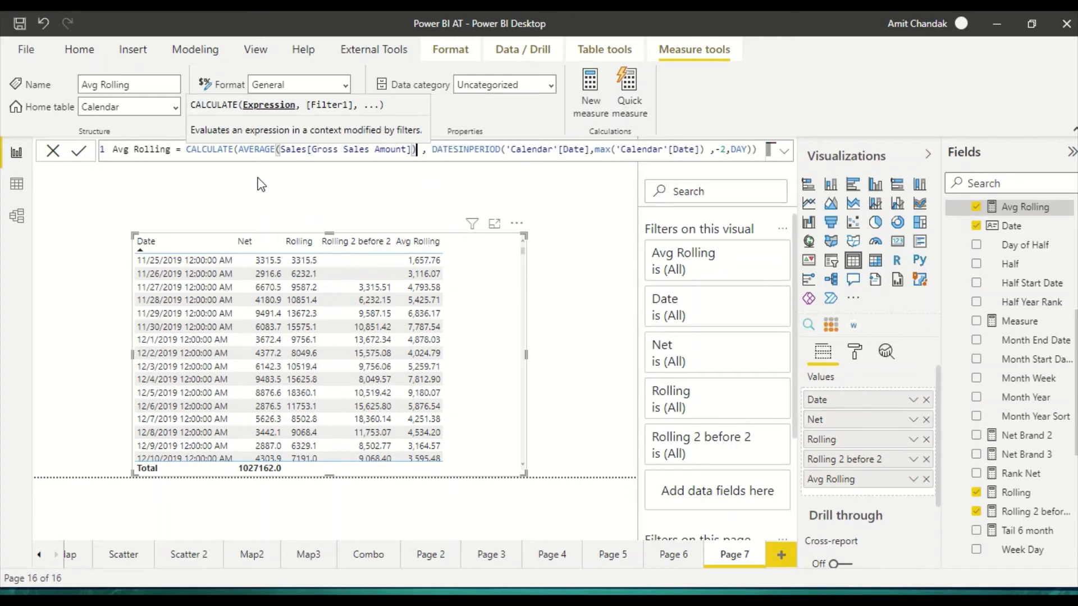
key("Return")
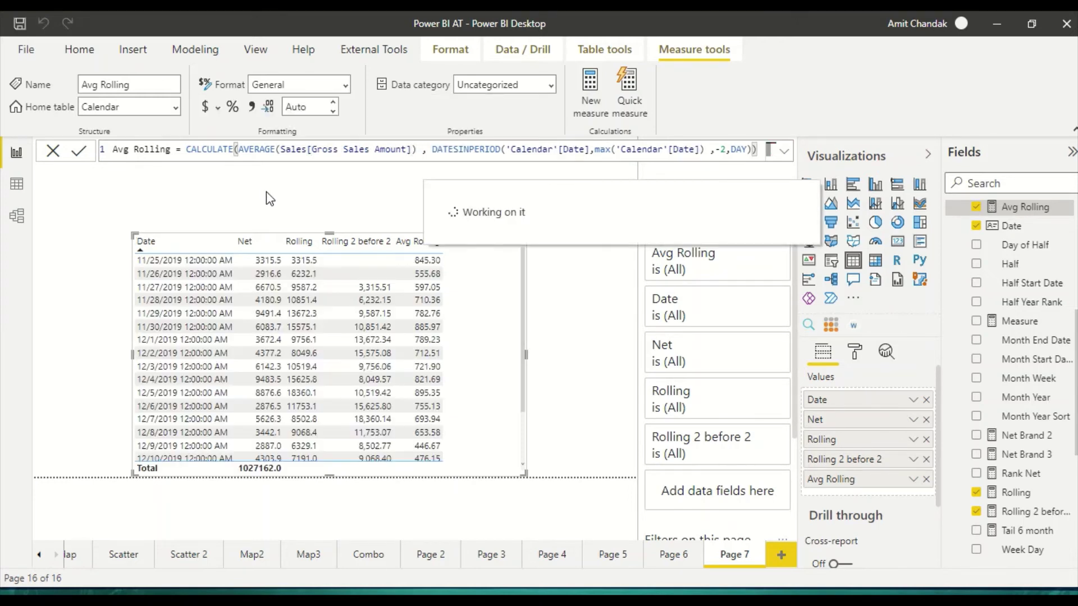
Step: Rename the Avg Rolling measure to Avg Gross Rolling in its formula and widen the table visual
left_click(133, 149)
type("Gros")
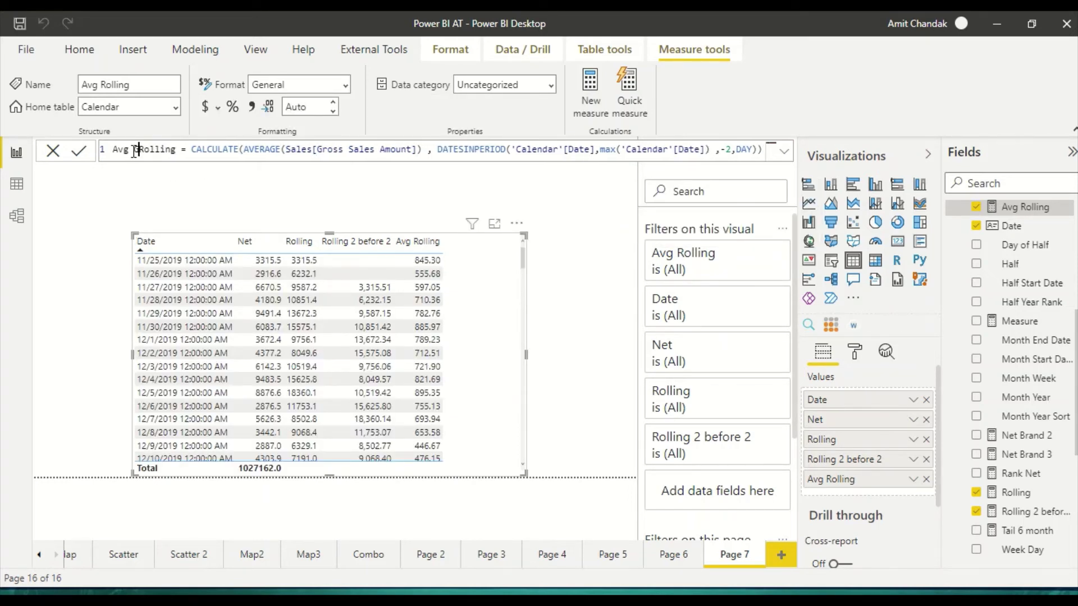
key("BackSpace")
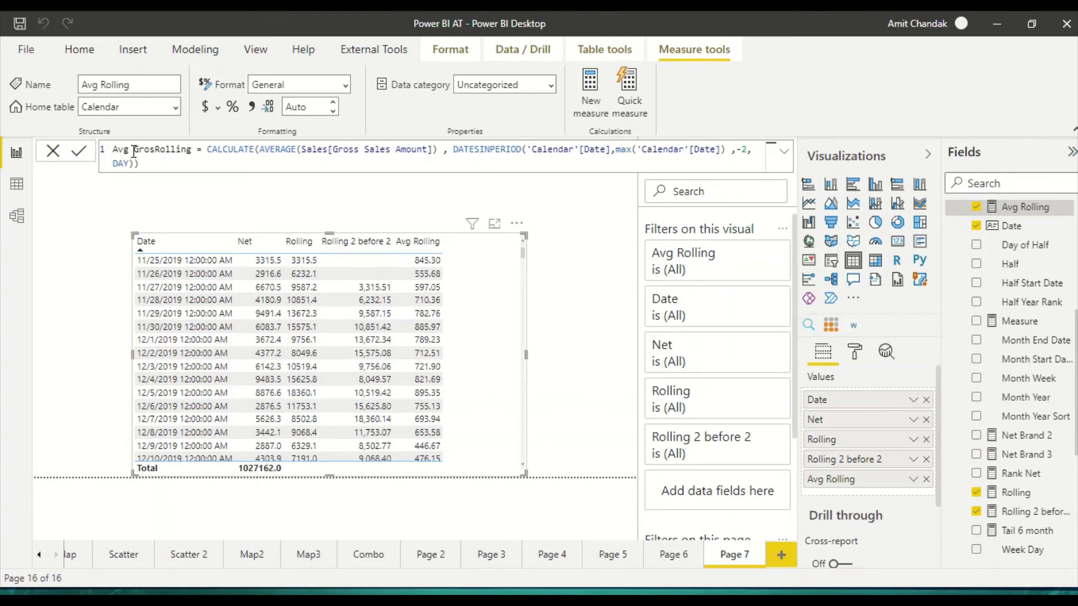
type("s")
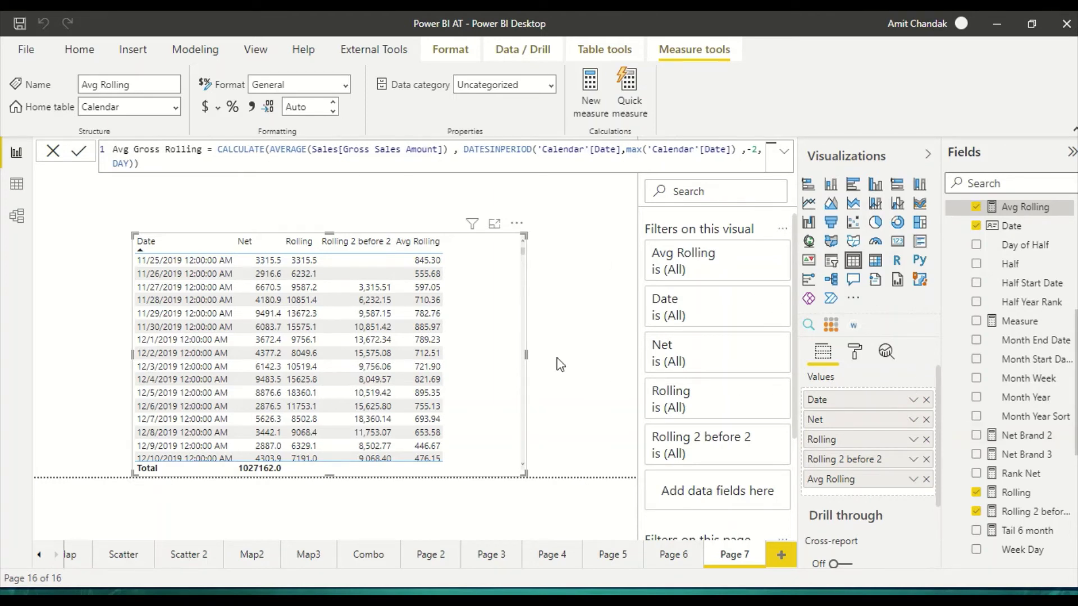
left_click_drag(527, 355, 607, 355)
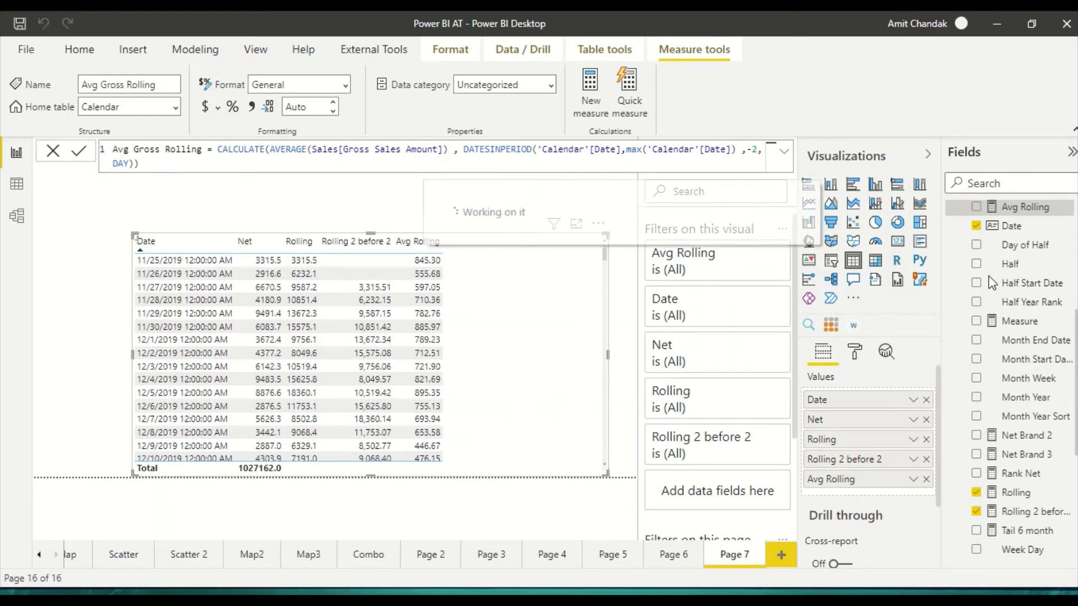
left_click_drag(1033, 216, 568, 298)
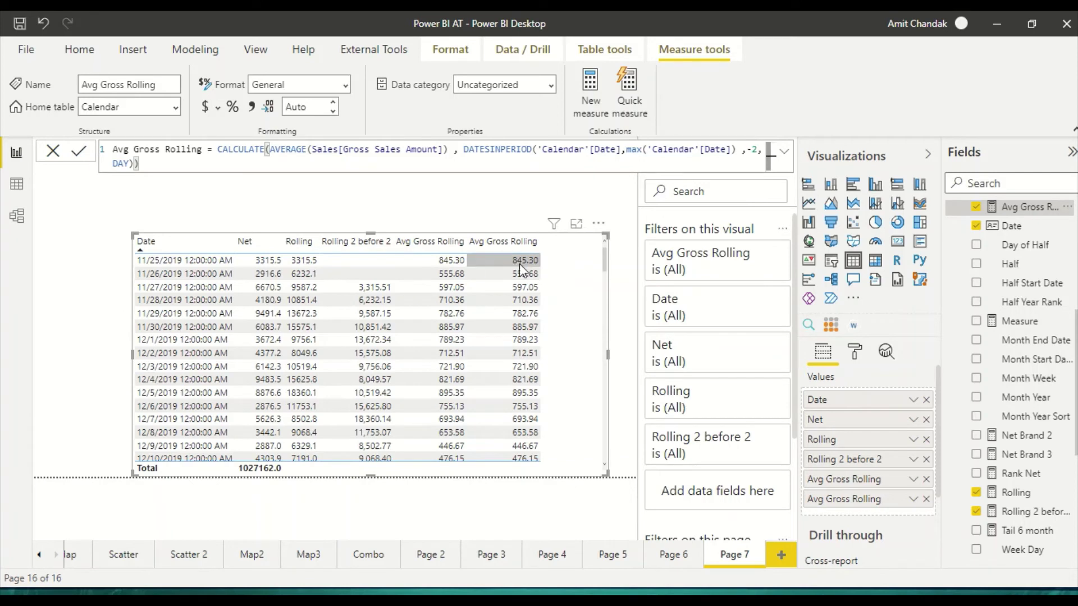
left_click(976, 206)
left_click_drag(1005, 206, 492, 304)
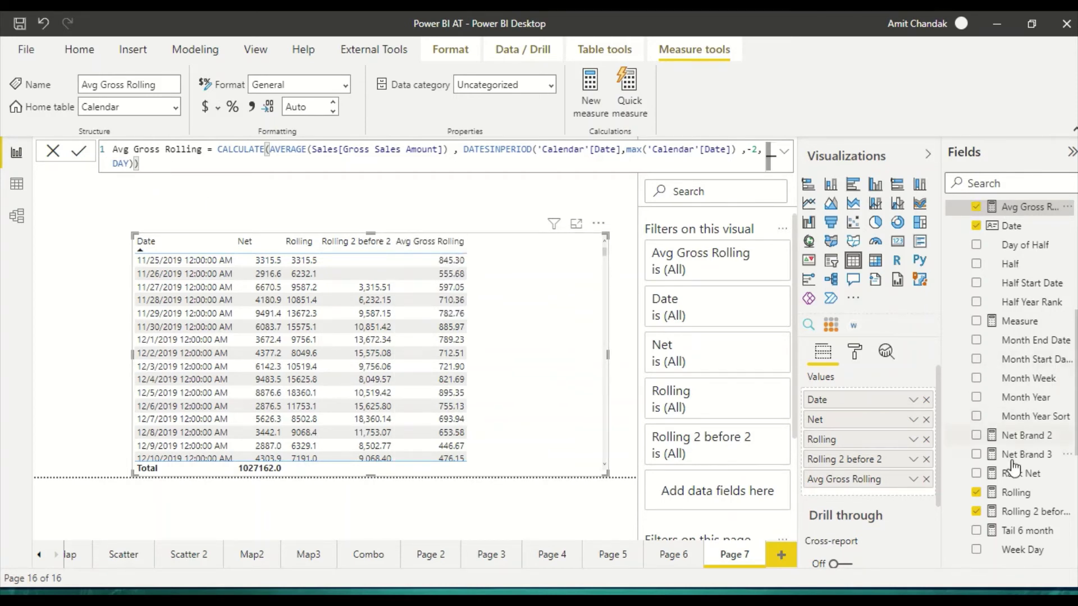
Step: Replace [Net] with [Gross] as CALCULATE's expression in the Rolling measure
left_click(1016, 493)
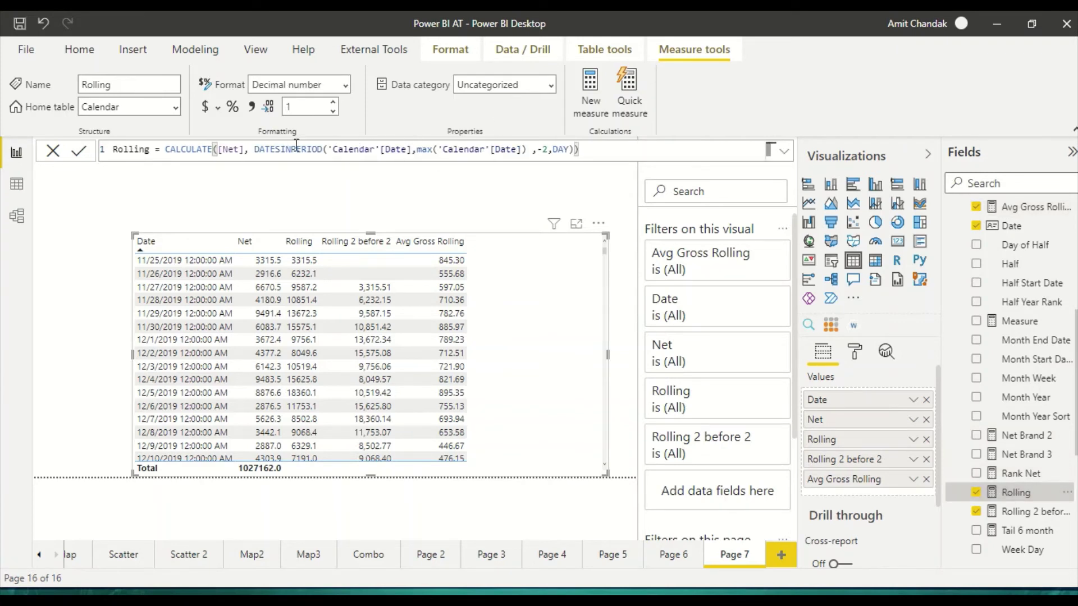
double_click(228, 149)
type("Gros")
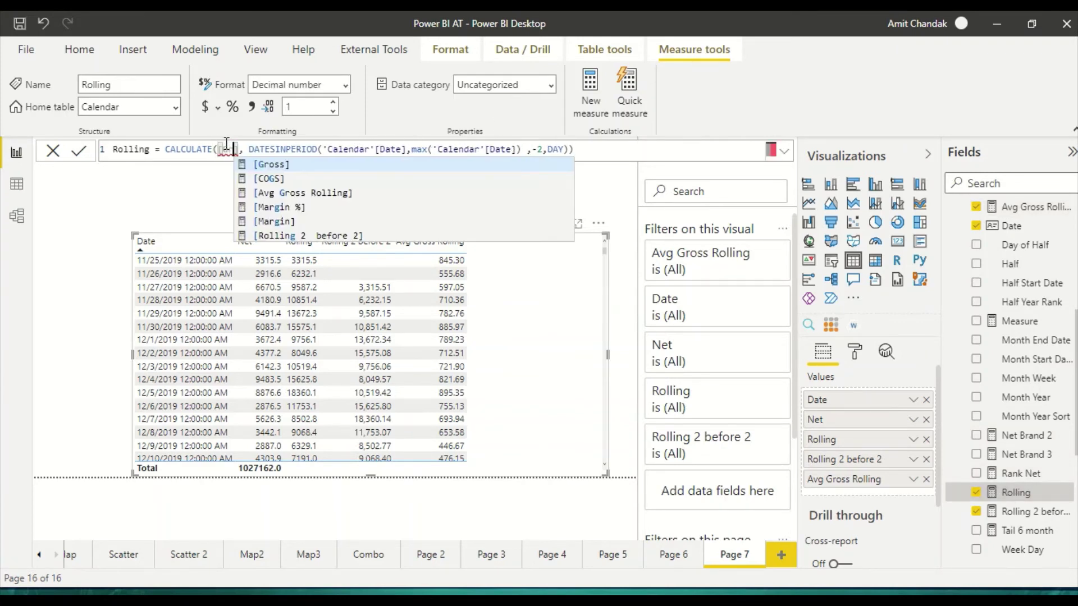
type("s")
key("Tab")
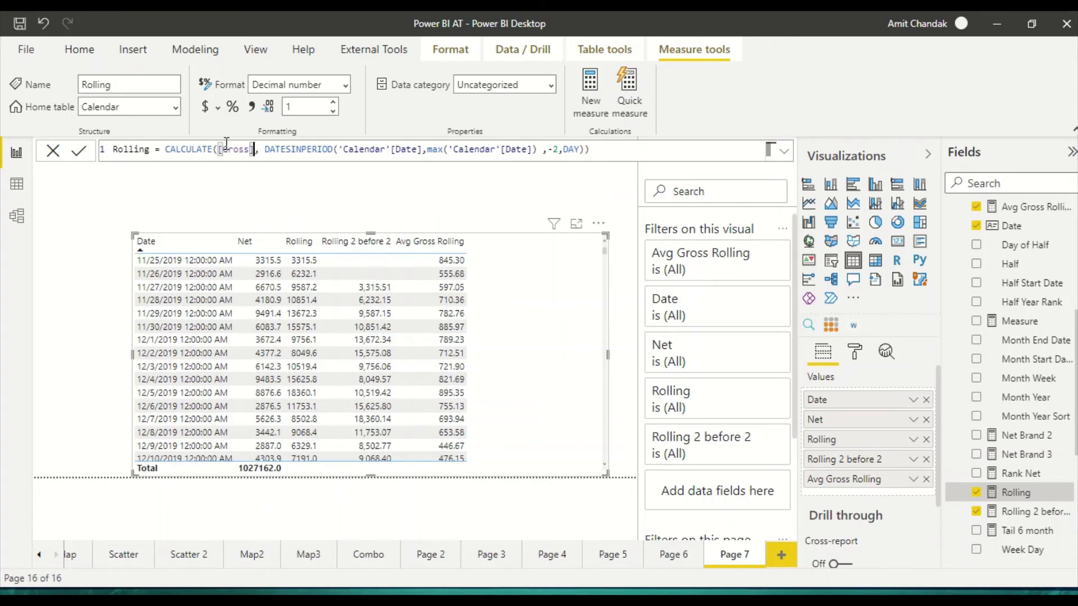
Step: Change CALCULATE's expression in Rolling 2 before 2 from [Net] to [Gross] and commit the formula
left_click(1014, 512)
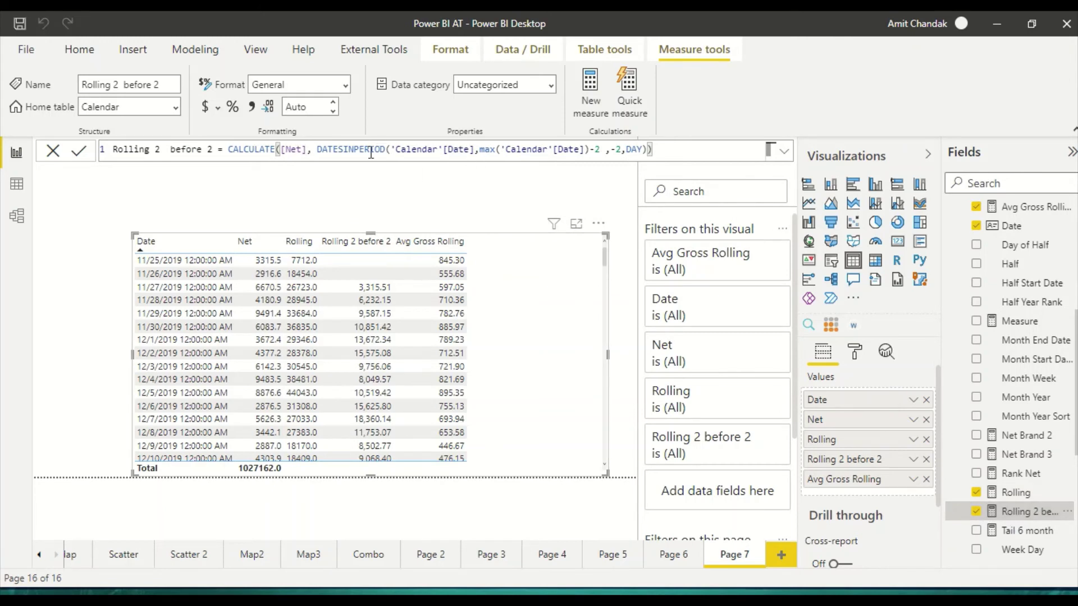
double_click(294, 149)
type("Gross")
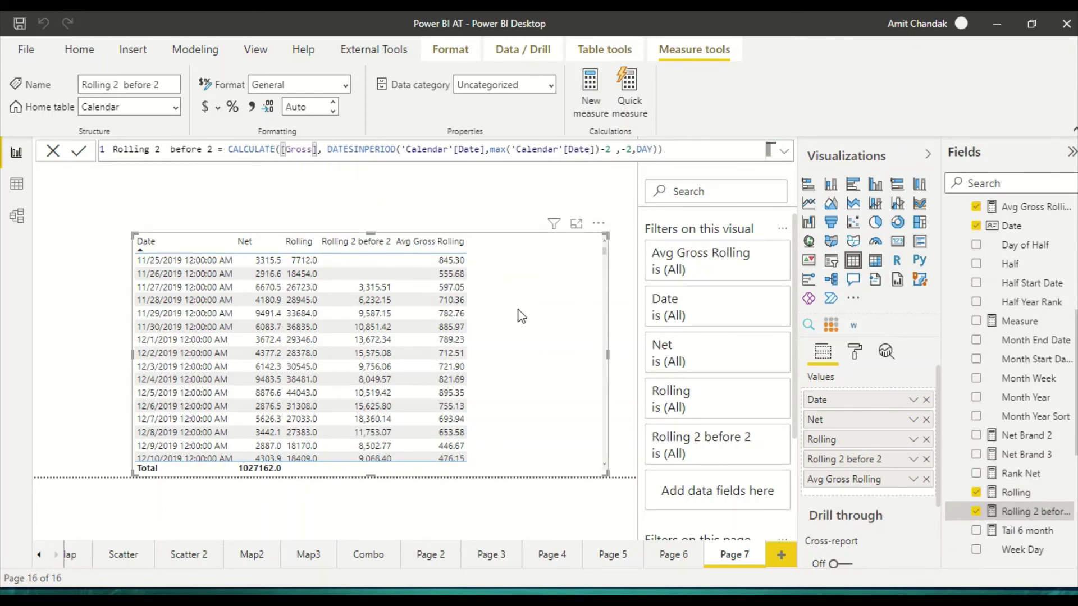
key("Return")
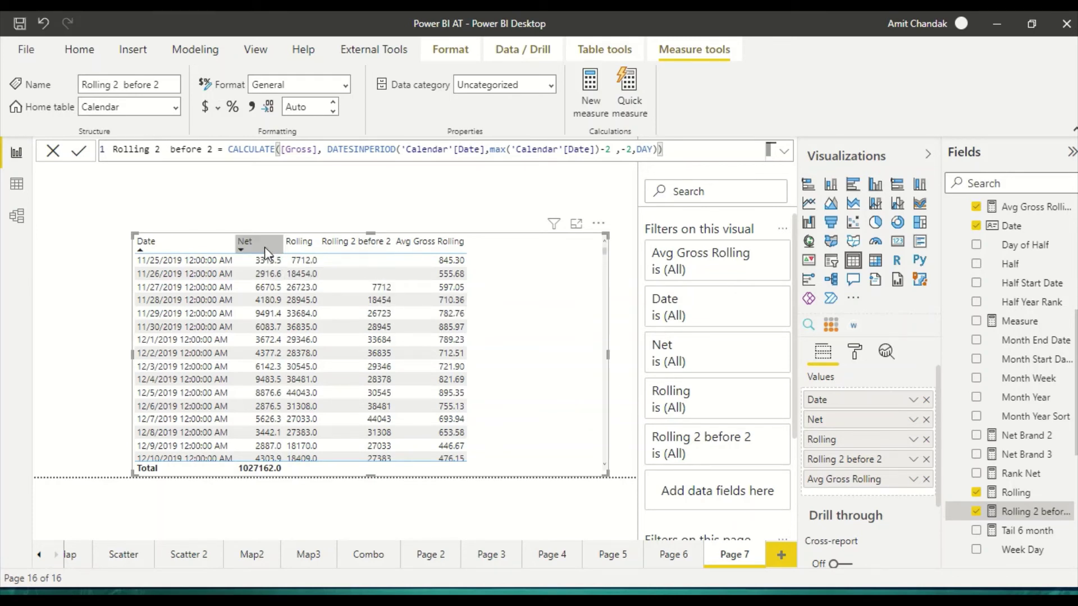
Step: Swap the Net column in the table for the Gross measure, placed directly after Date
scroll(1011, 258, "up", 5)
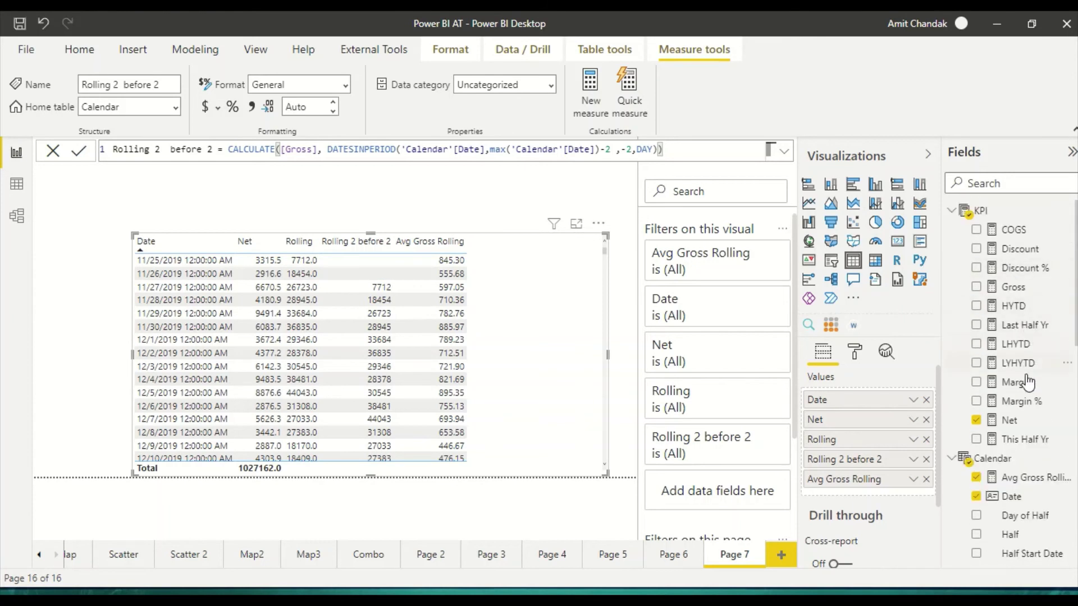
left_click(978, 420)
left_click(977, 286)
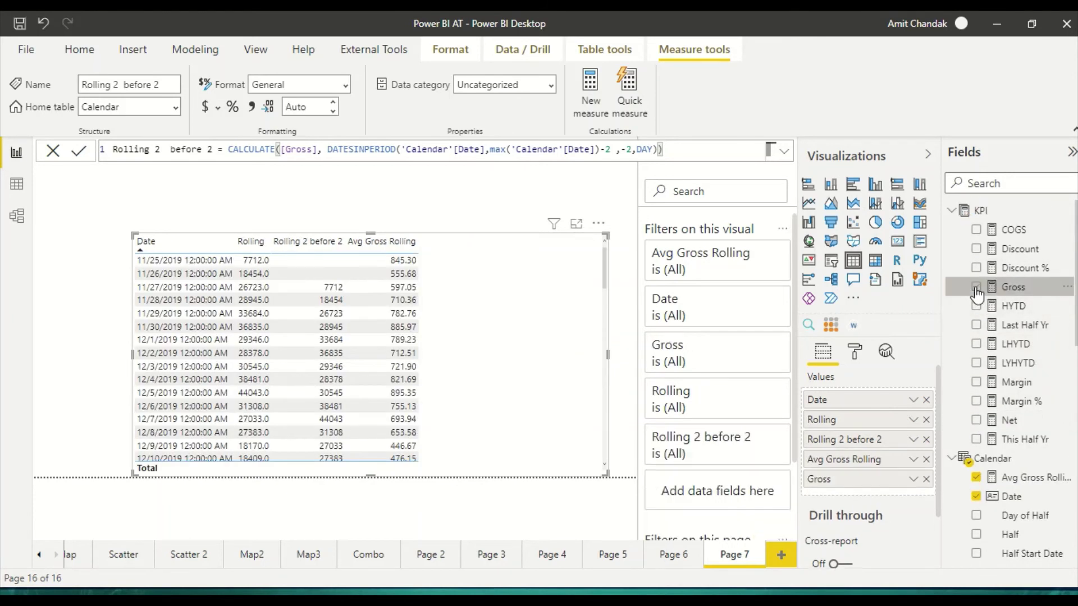
left_click_drag(857, 487, 826, 412)
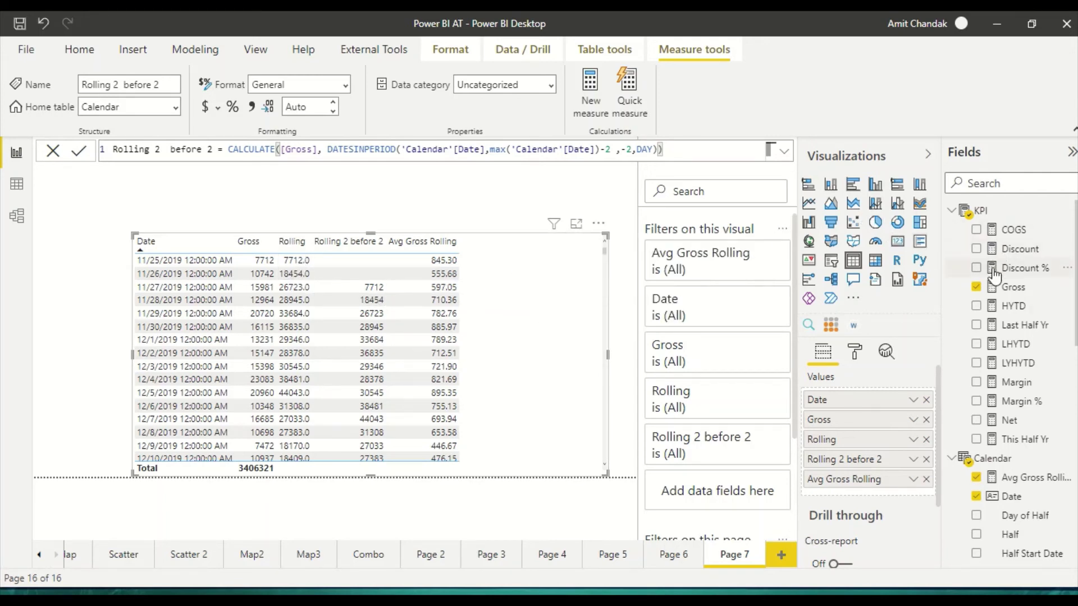
Step: Copy the full Avg Gross Rolling formula into a new measure in the Calendar table
scroll(1013, 345, "down", 2)
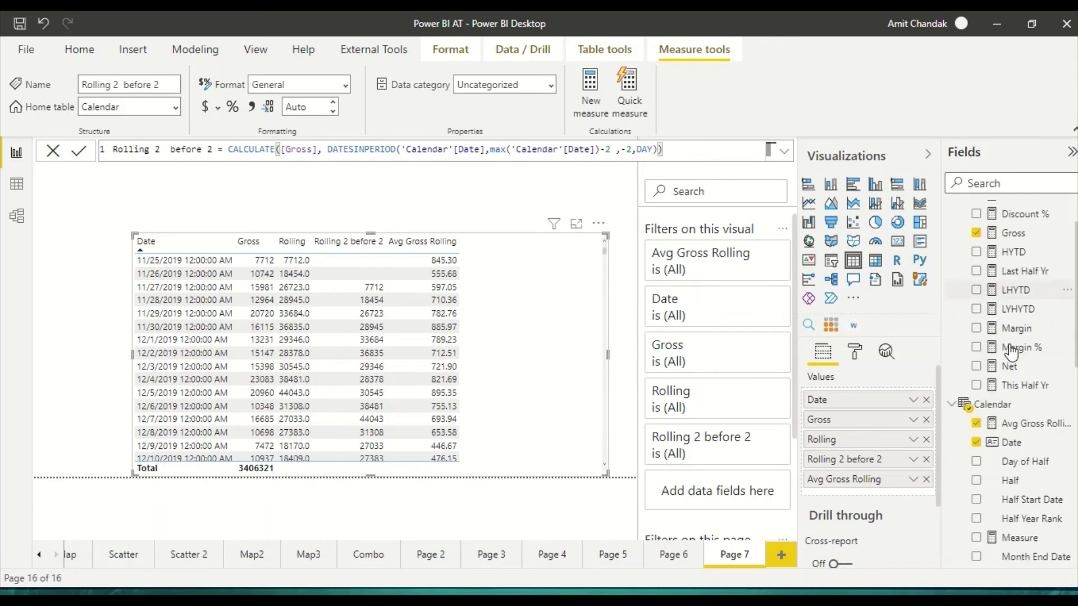
left_click(1020, 425)
key("ctrl+a")
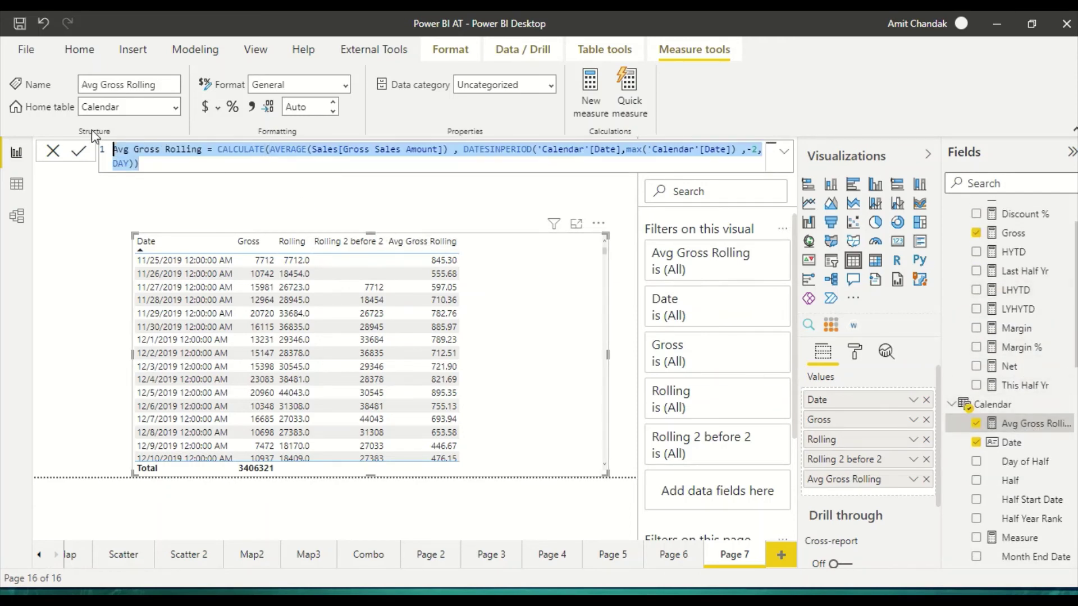
left_click(587, 92)
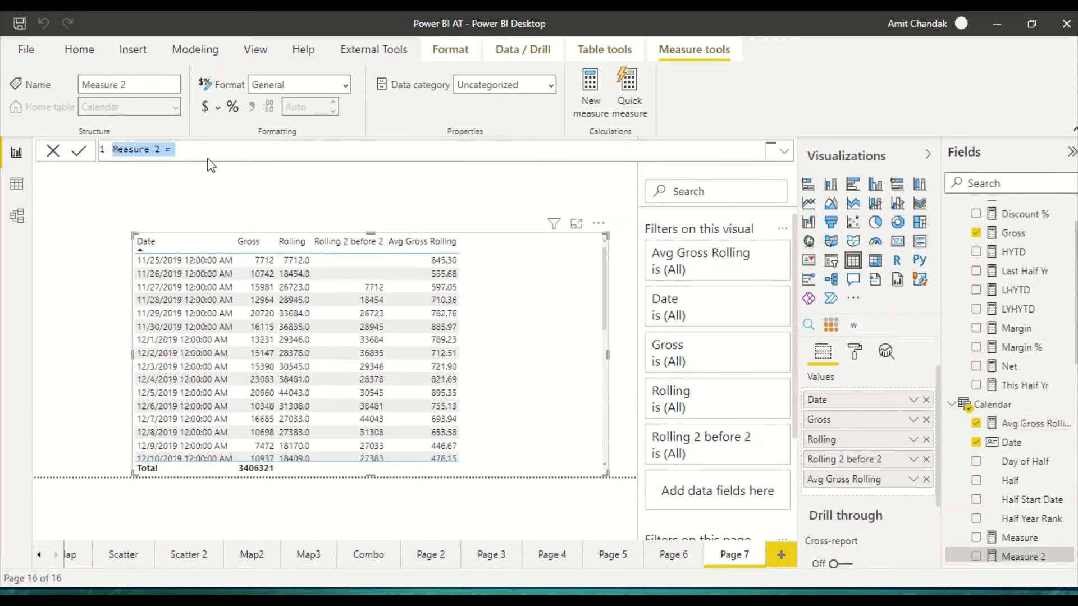
type("Avg Gross Rolling = CALCULATE(AVERAGE(Sales[Gross Sales Amount]) , DATESINPERIOD('Calendar'[Date],max('Calendar'[Date]) ,-2,DAY))")
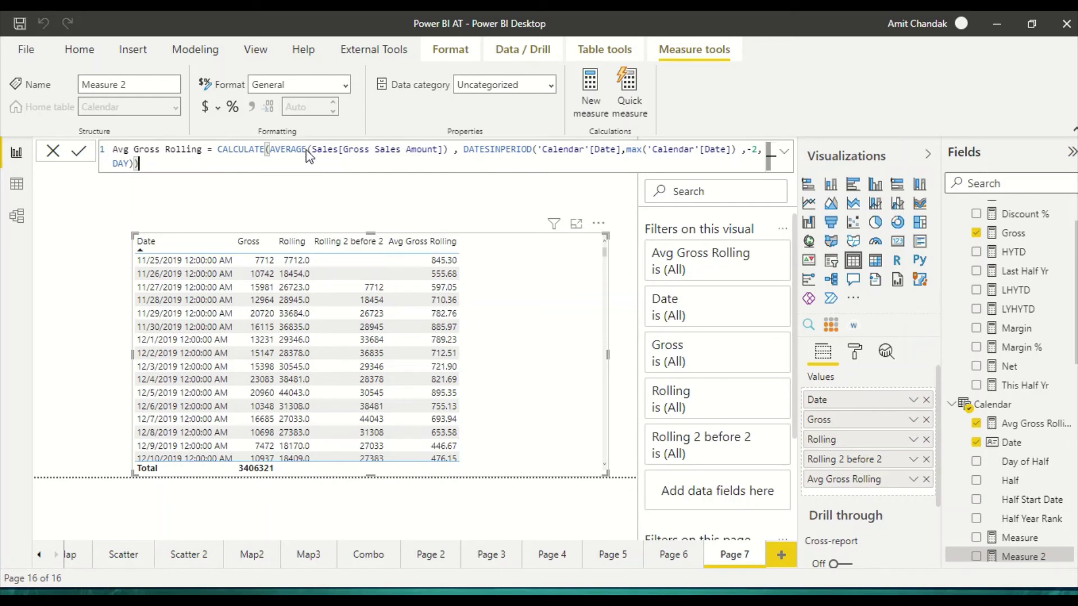
Step: Replace AVERAGE(Sales[Gross Sales Amount]) in the new measure with AVERAGEX(VALUES('Calendar'[Date]),[Gross])
left_click_drag(447, 149, 302, 149)
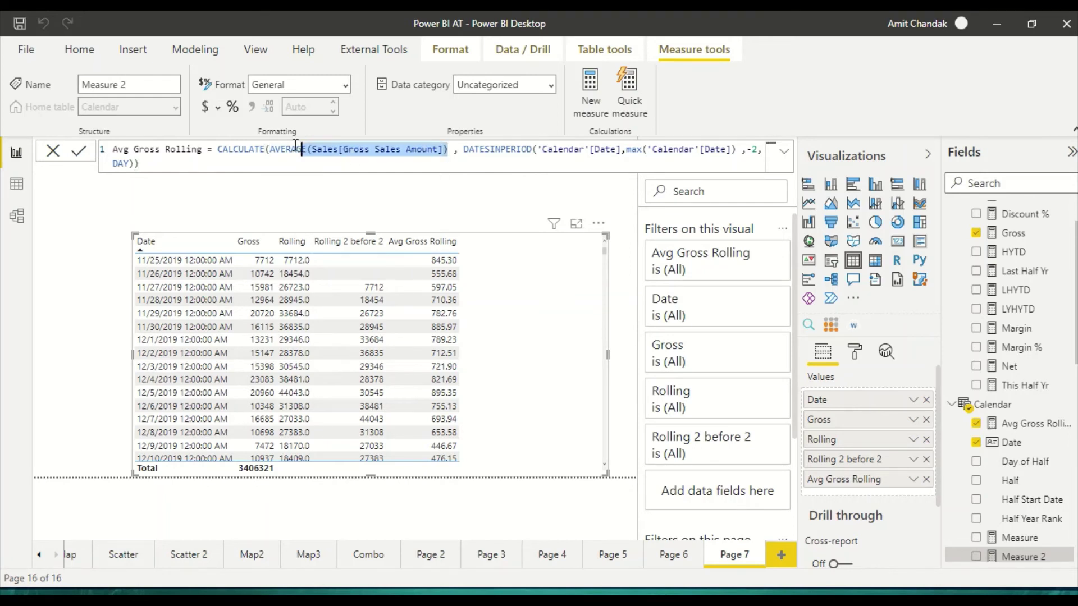
type("X")
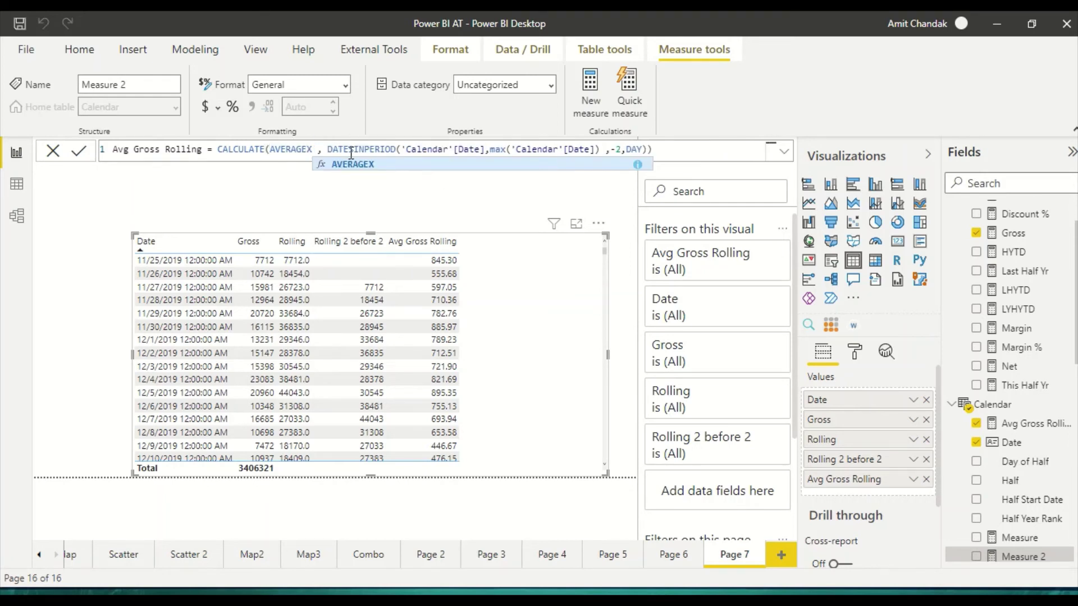
type("(VALUES(")
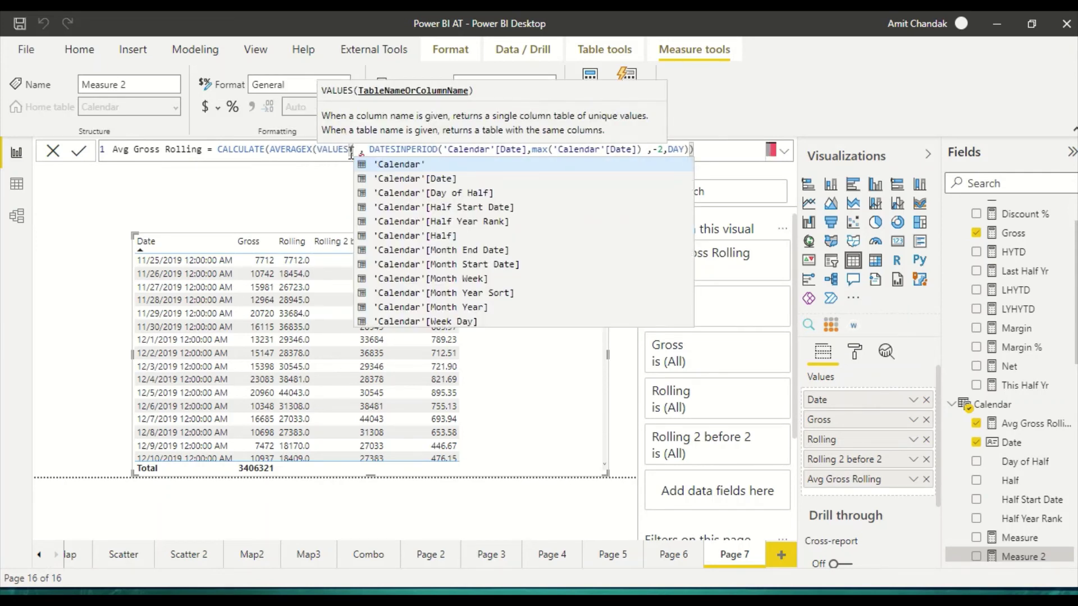
key("Down")
key("Tab")
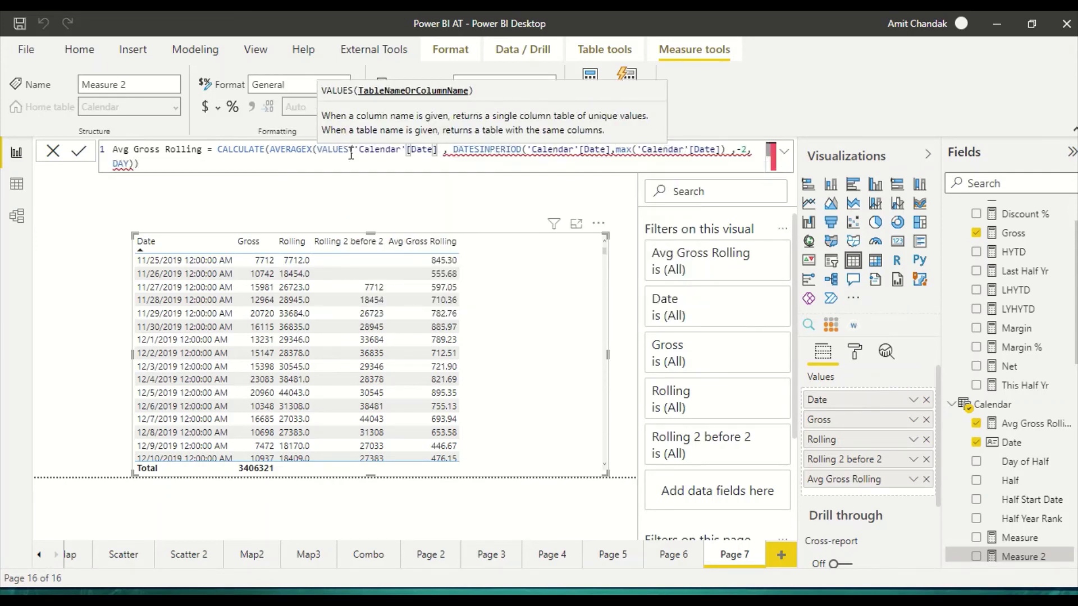
type("),")
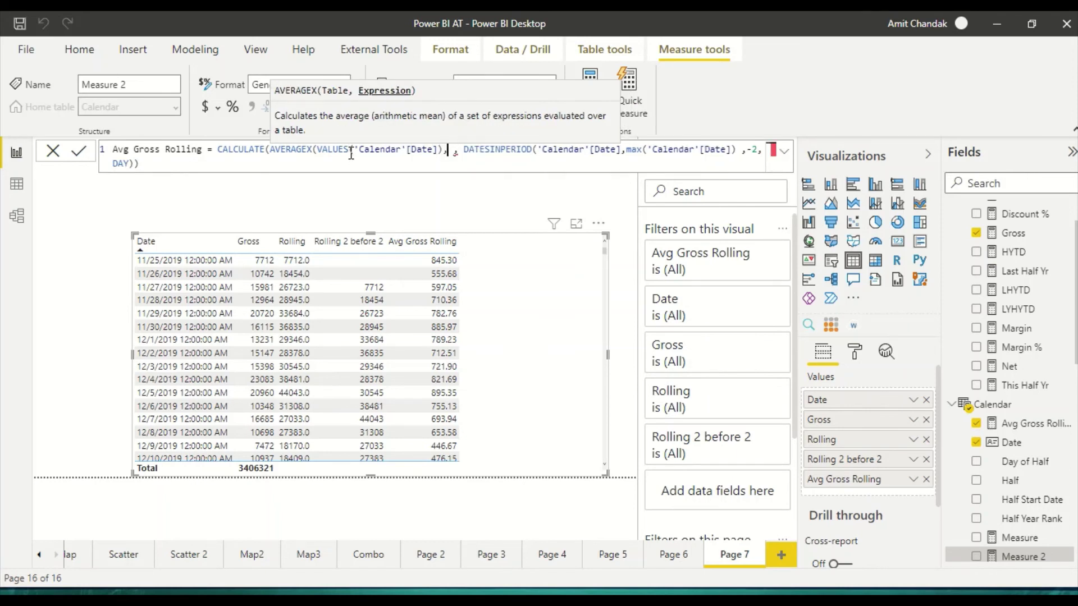
type("[G")
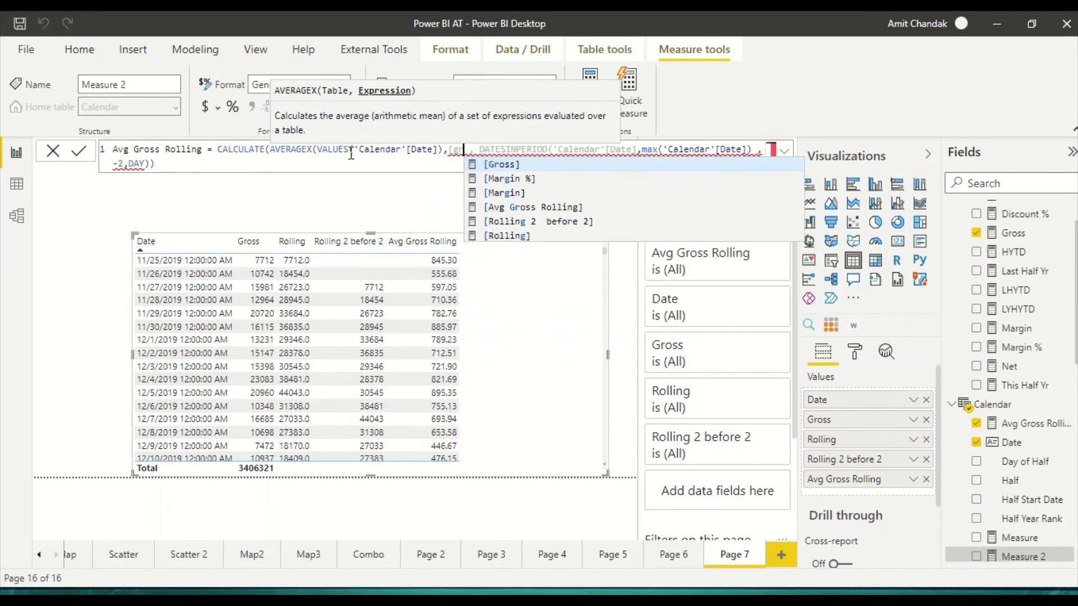
key("Tab")
type(")")
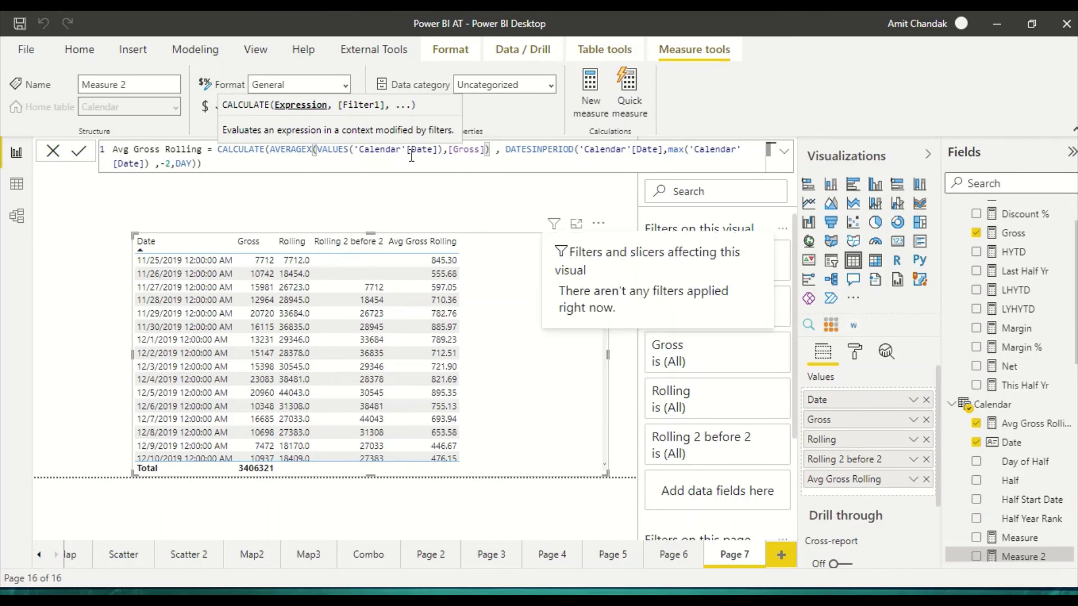
Step: Commit the new measure under the name Avg Gross Rolling 1 and add it to the table
left_click_drag(451, 149, 480, 152)
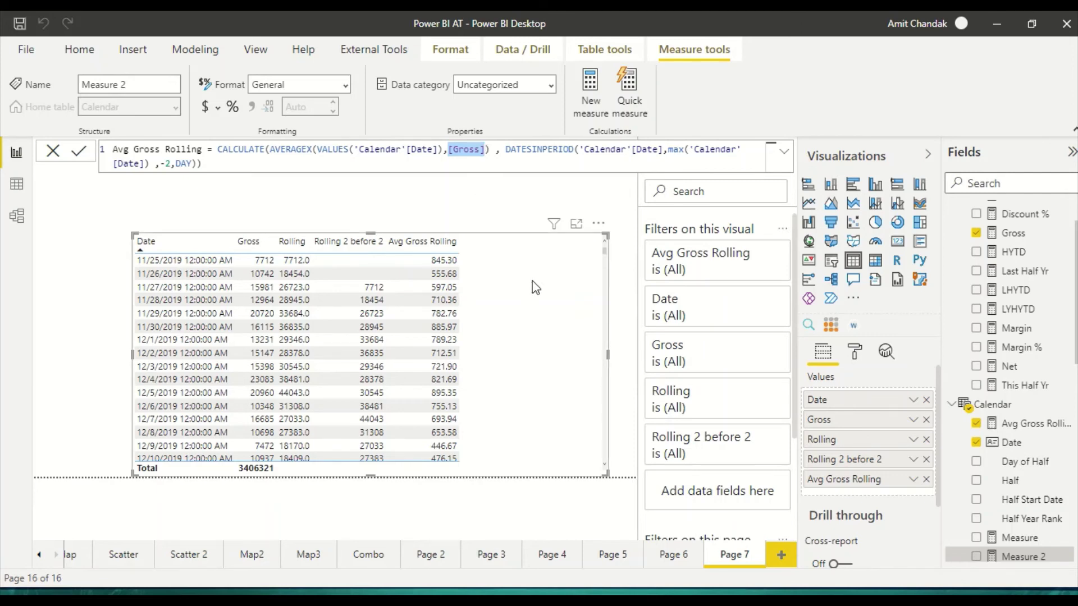
key("Return")
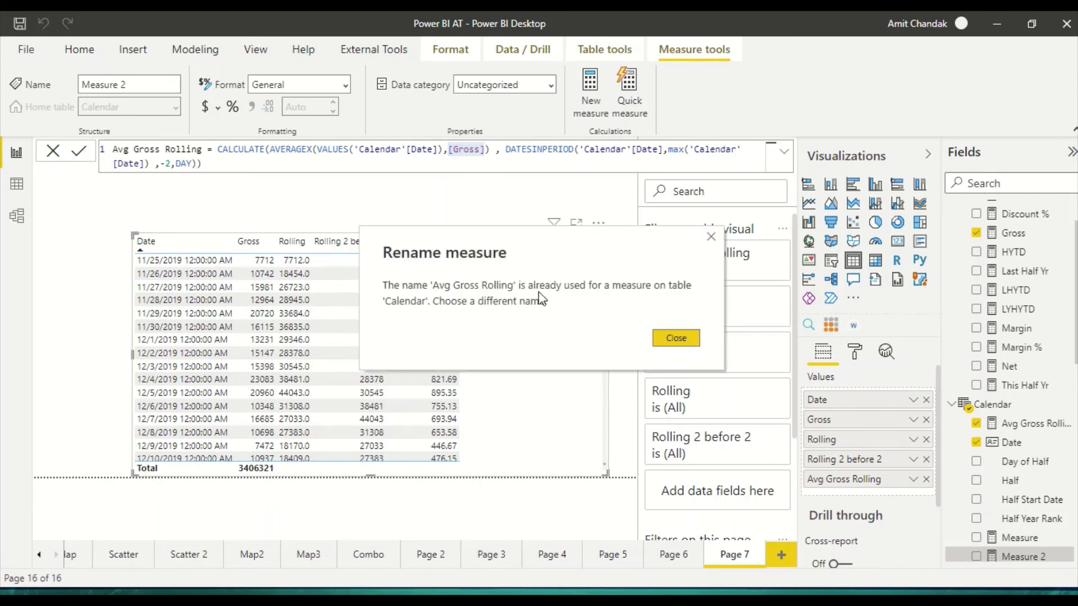
left_click(679, 340)
left_click(203, 149)
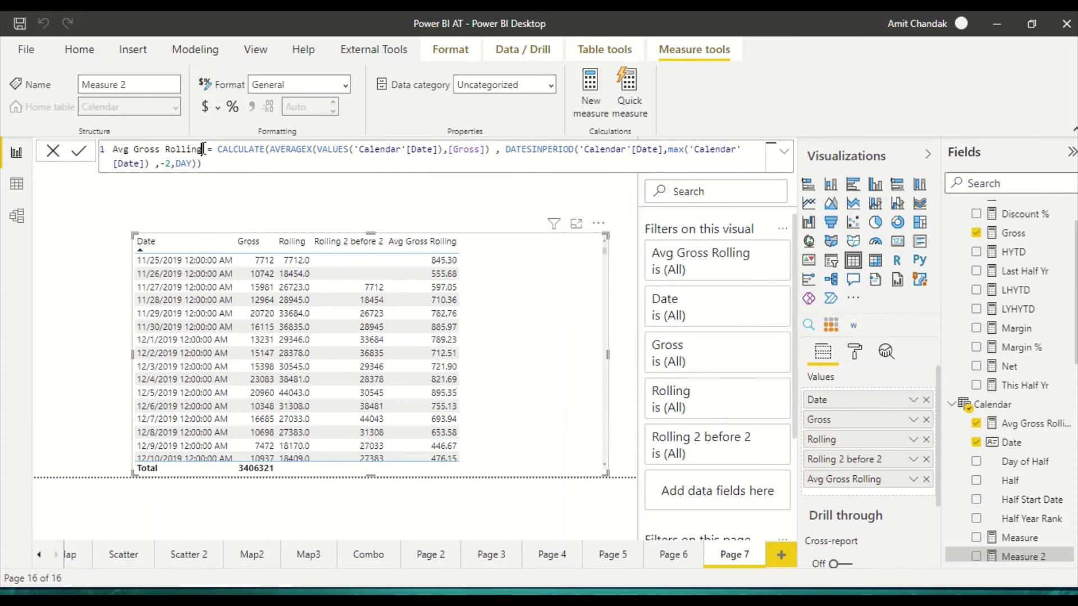
type("1")
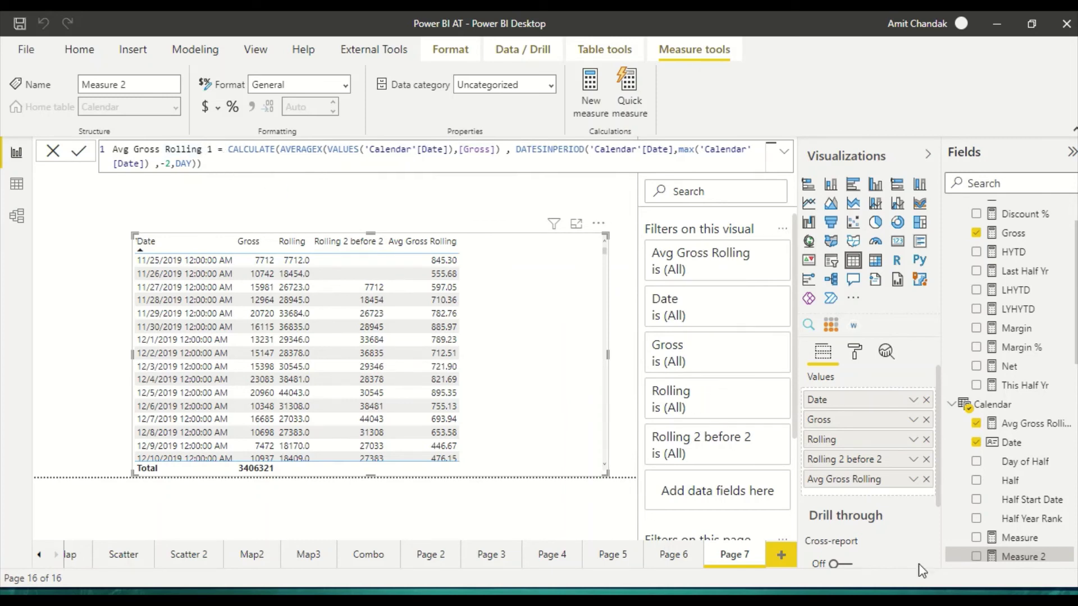
key("Return")
left_click_drag(1018, 444, 544, 301)
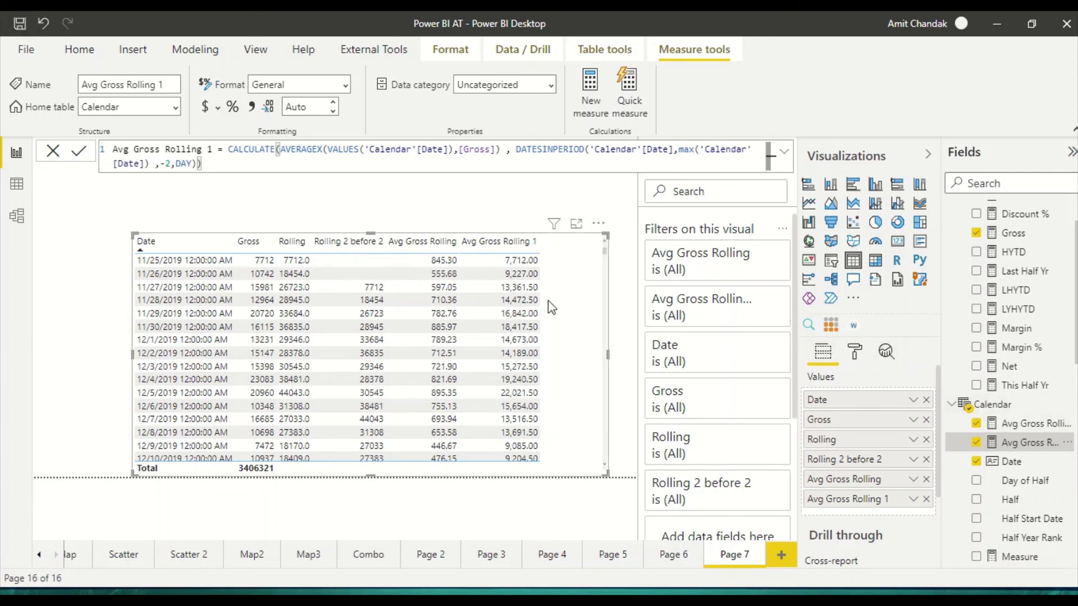
Step: Examine the max date and DAY arguments in Rolling's formula, and the date offset in Rolling 2 before 2
scroll(1017, 385, "up", 2)
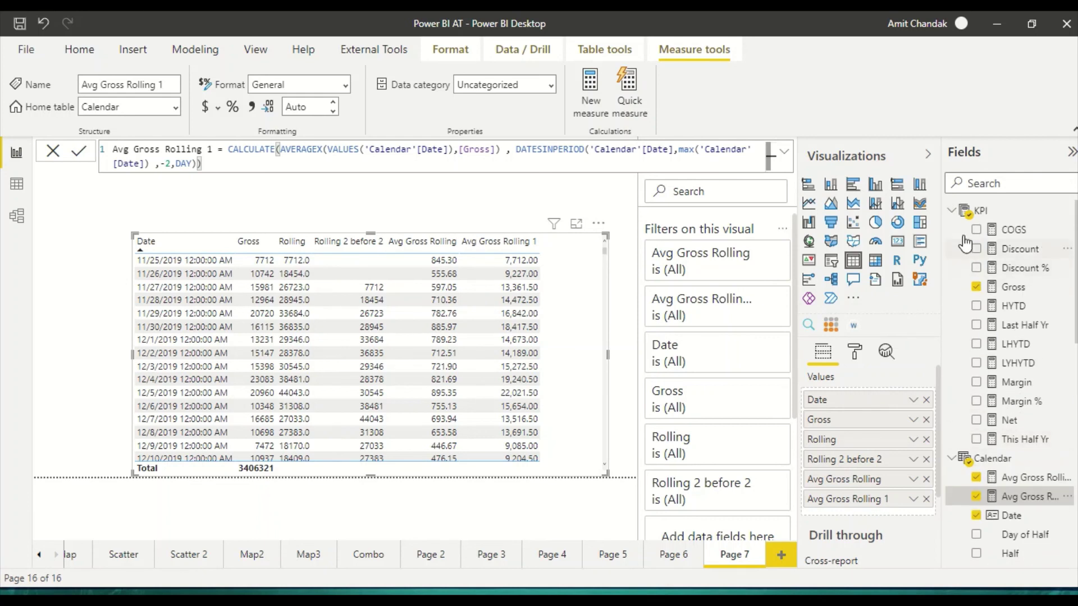
left_click(952, 210)
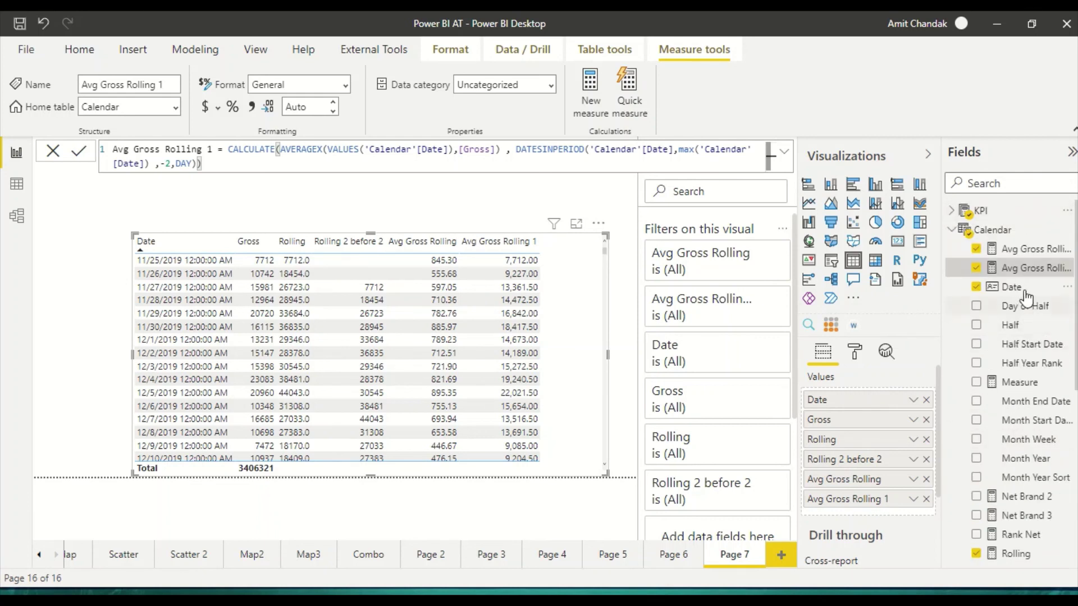
scroll(999, 387, "down", 6)
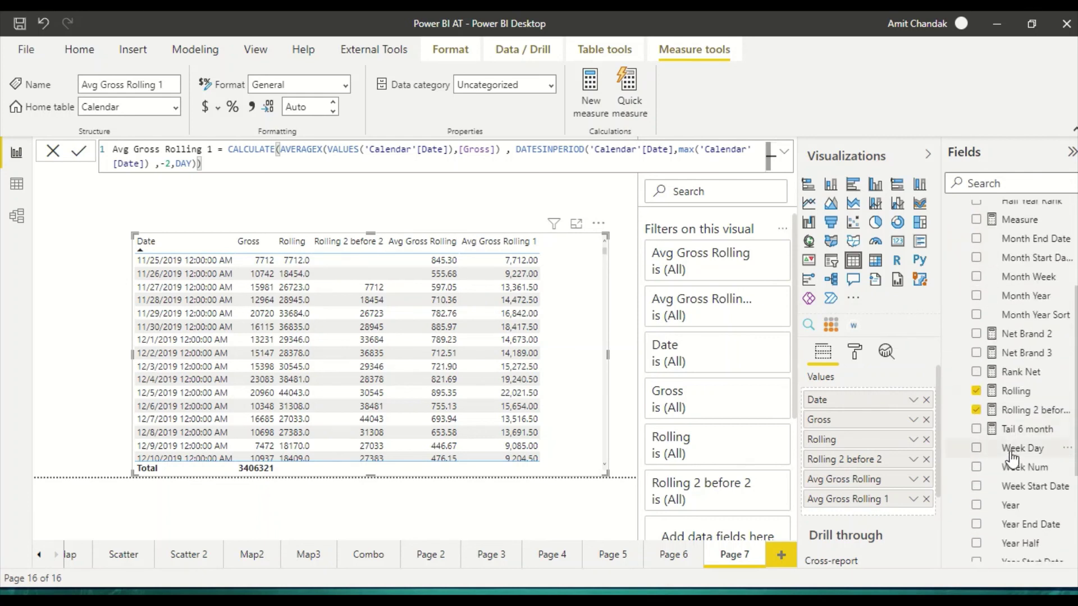
left_click(1016, 391)
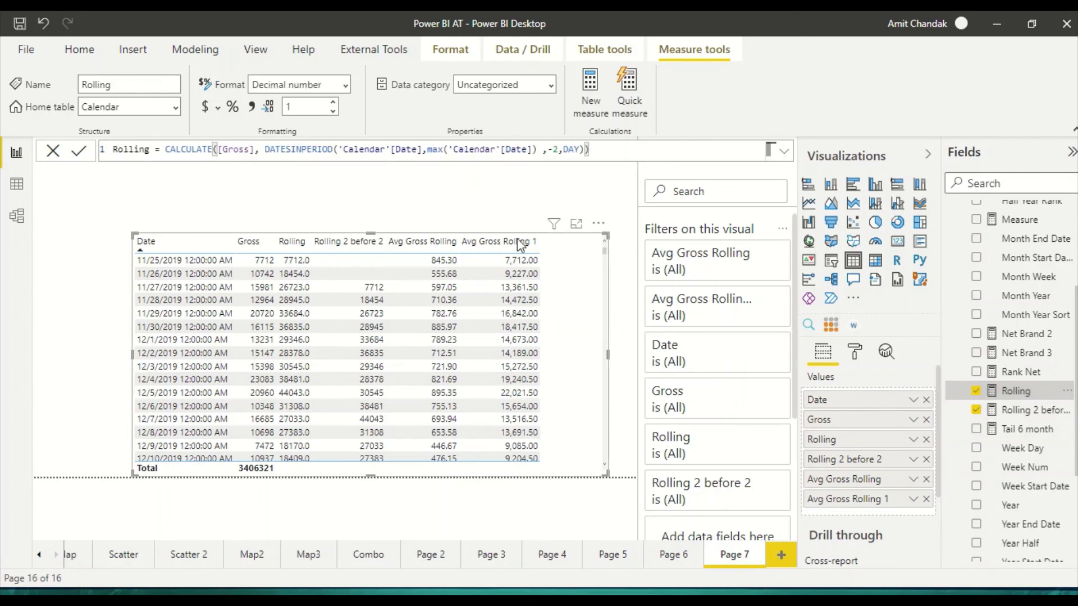
double_click(434, 150)
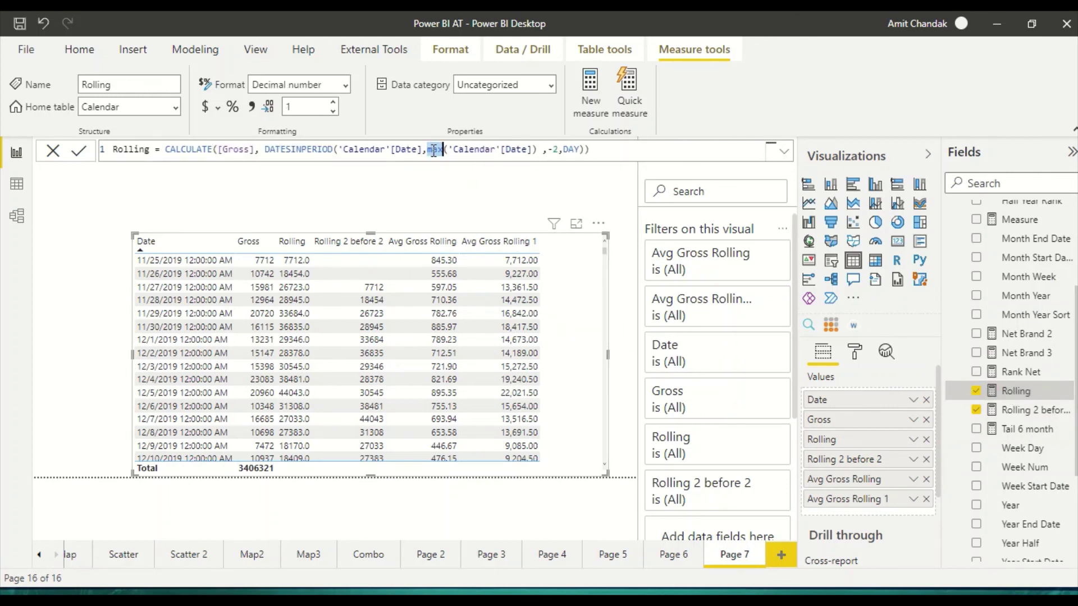
double_click(570, 150)
left_click(1010, 410)
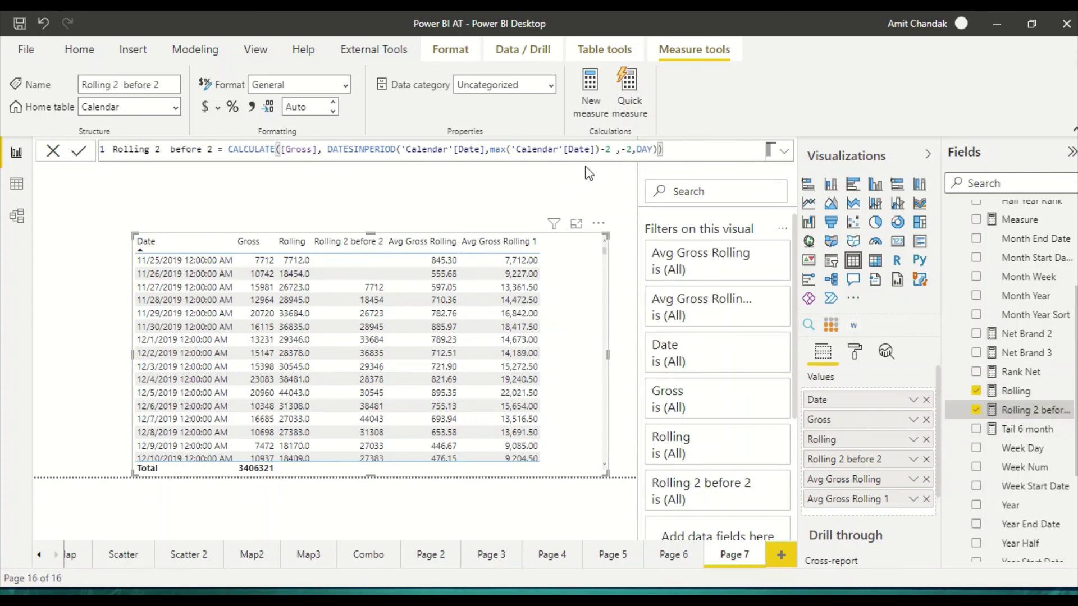
left_click(611, 151)
key("shift+Left")
key("shift+Left")
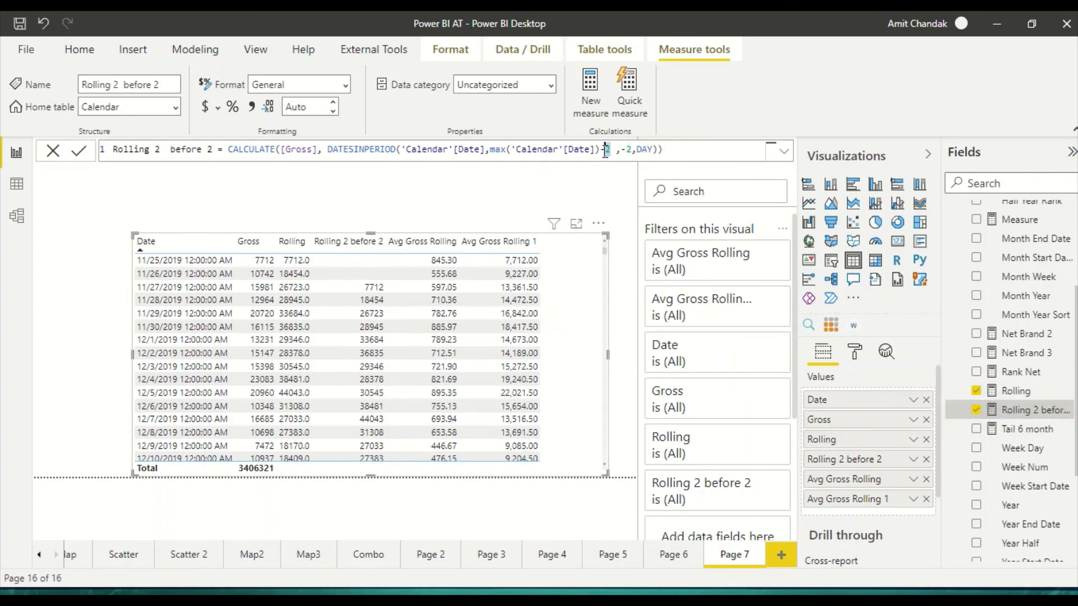